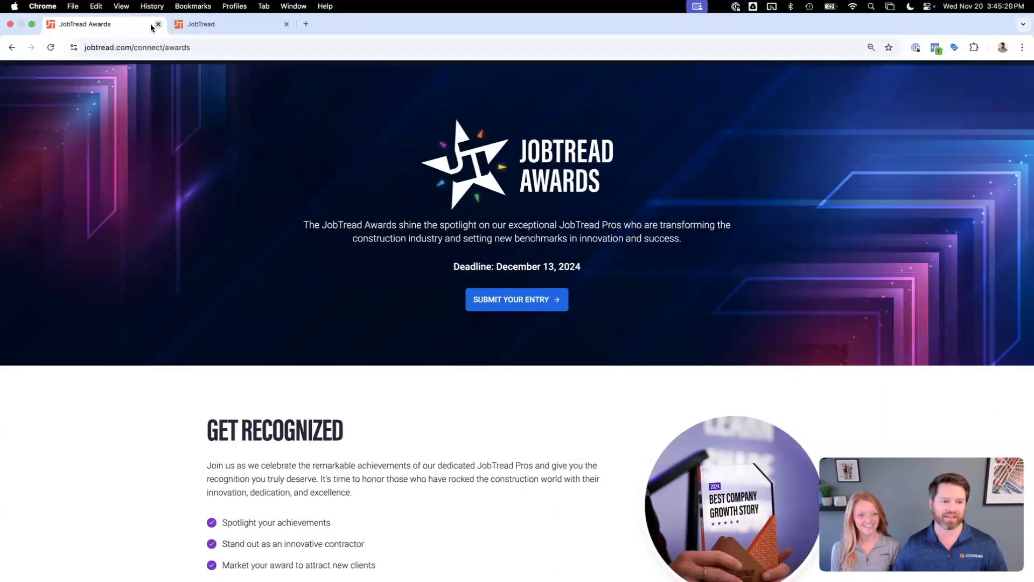
- Close the JobTread Awards page, then reload the JT Custom Homes home page and take it out of full-screen mode
{"action": "left_click", "coordinate": [159, 24]}
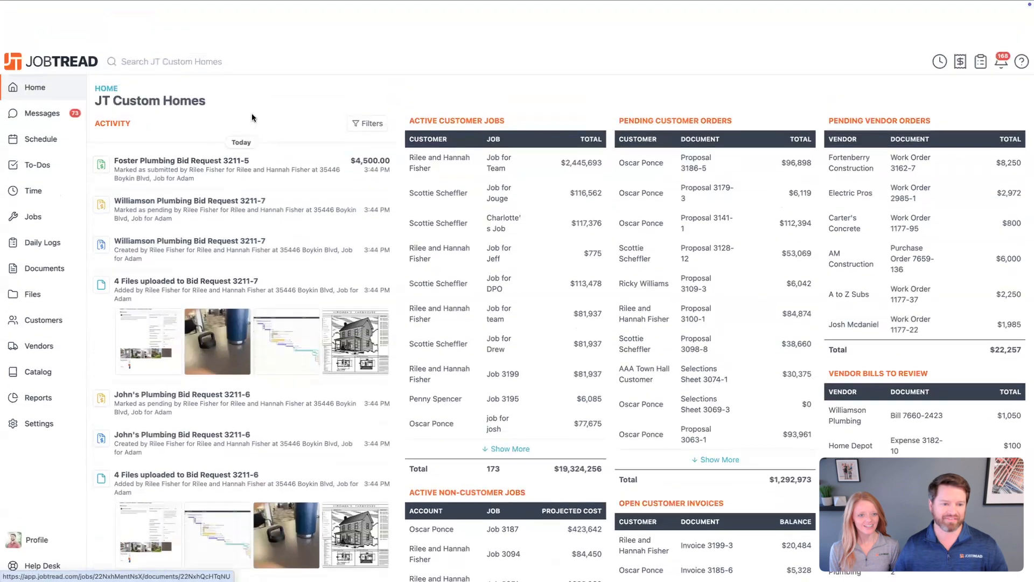
{"action": "key", "text": "super+r"}
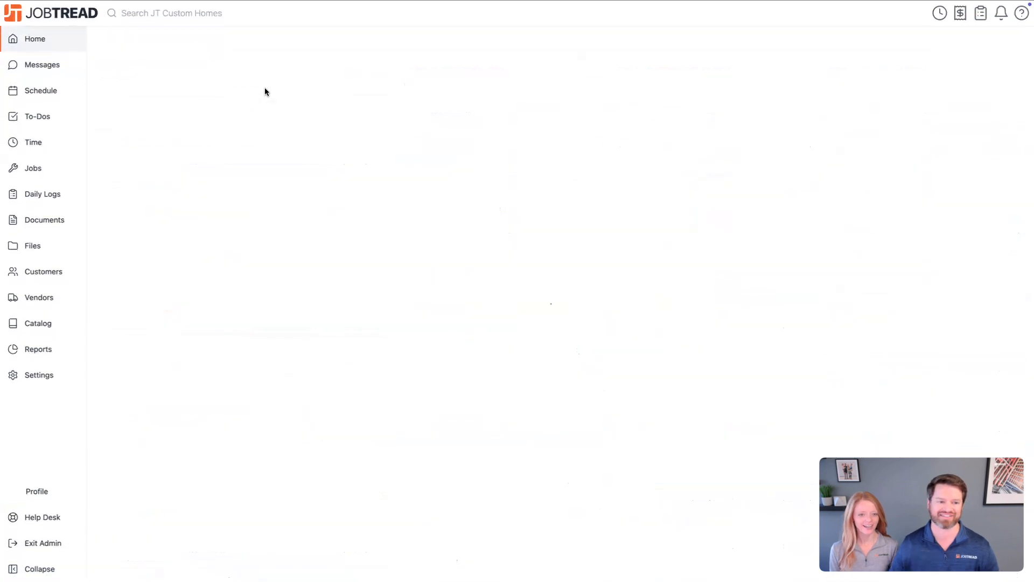
{"action": "mouse_move", "coordinate": [184, 2]}
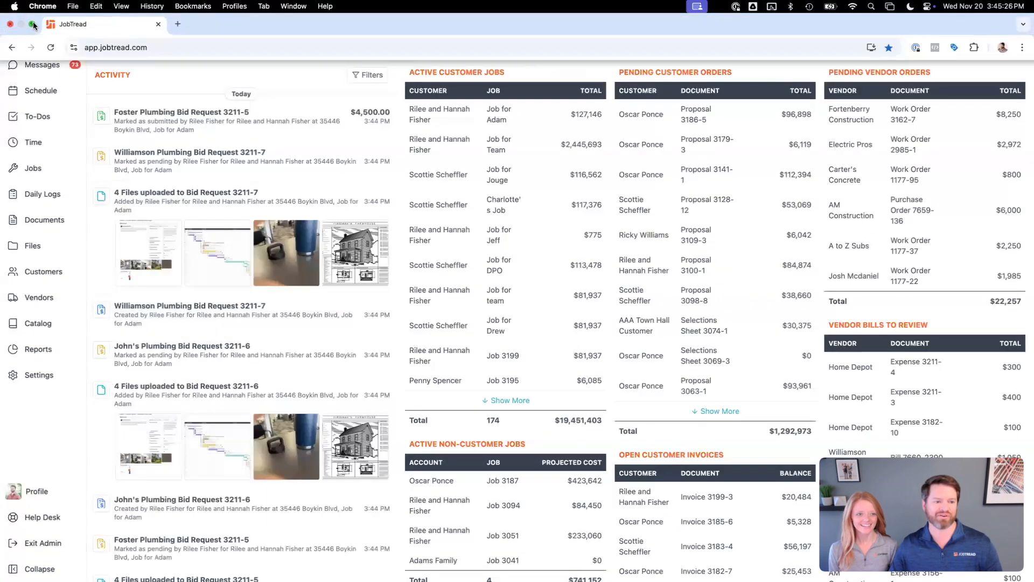
{"action": "left_click", "coordinate": [33, 21]}
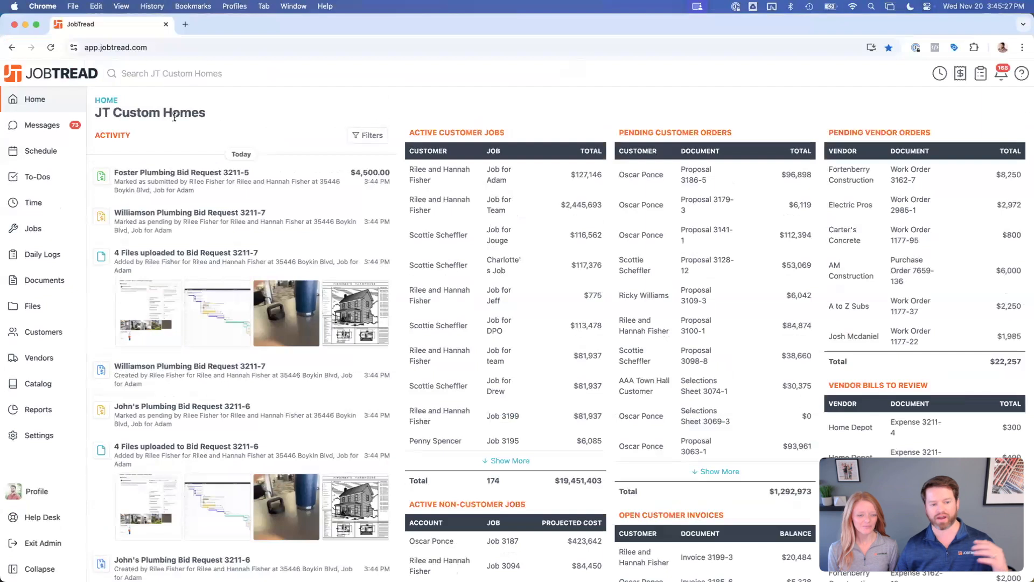
- Open the cost item catalog and review the Web Clipper setup instructions
{"action": "left_click", "coordinate": [45, 389]}
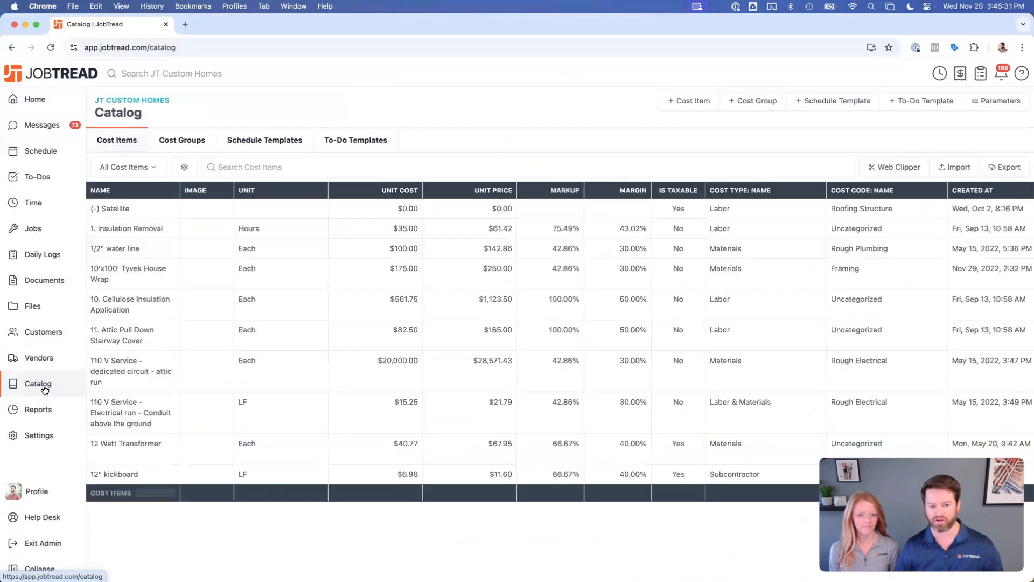
{"action": "left_click", "coordinate": [891, 168]}
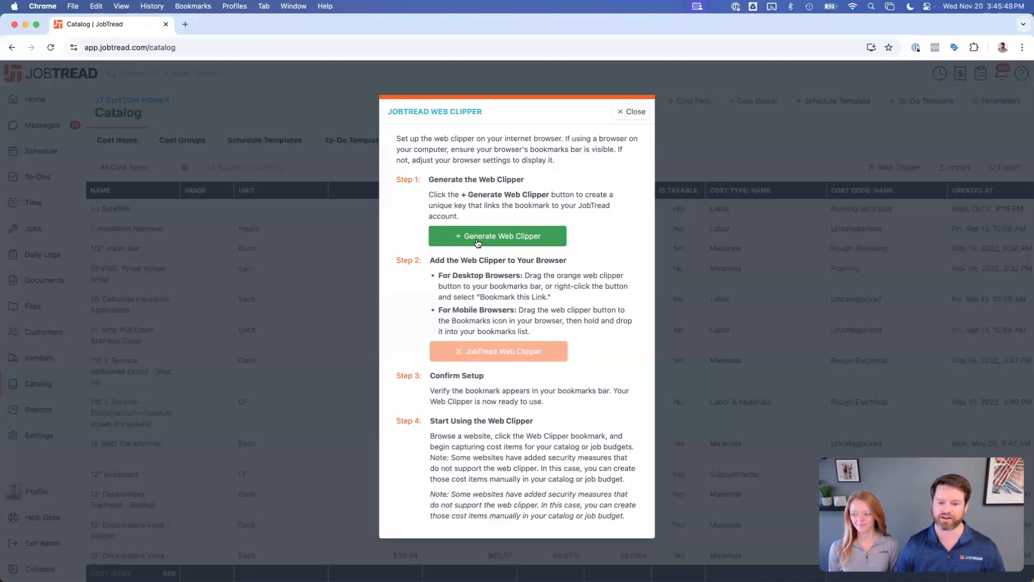
{"action": "left_click", "coordinate": [635, 114]}
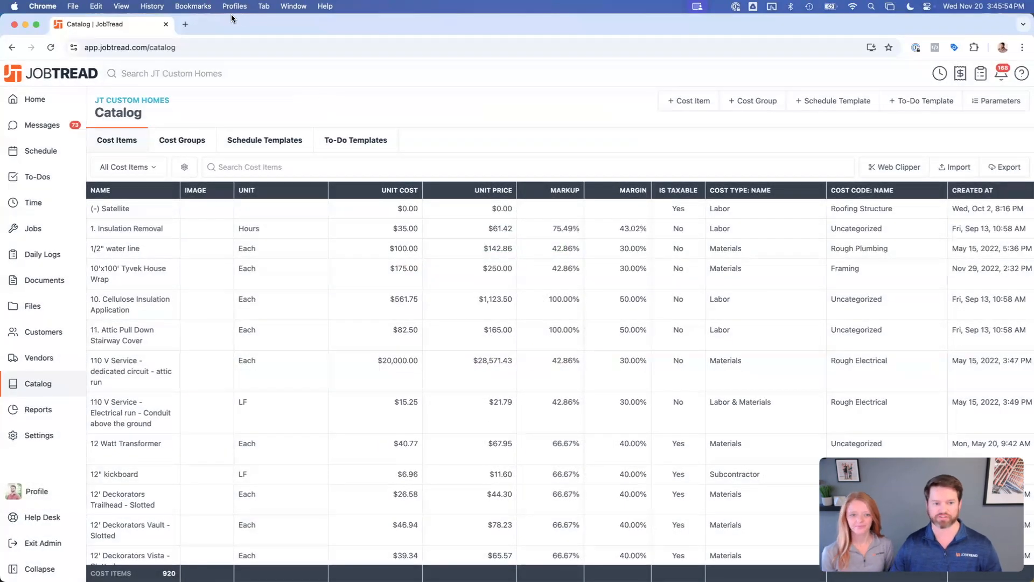
- Show the browser's bookmarks bar
{"action": "left_click", "coordinate": [199, 8]}
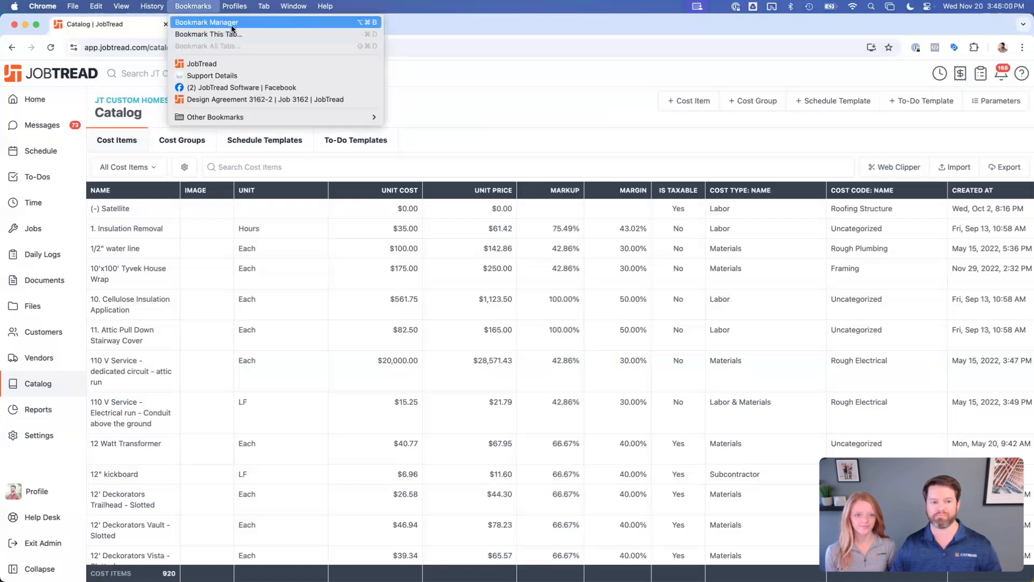
{"action": "key", "text": "super+shift+b"}
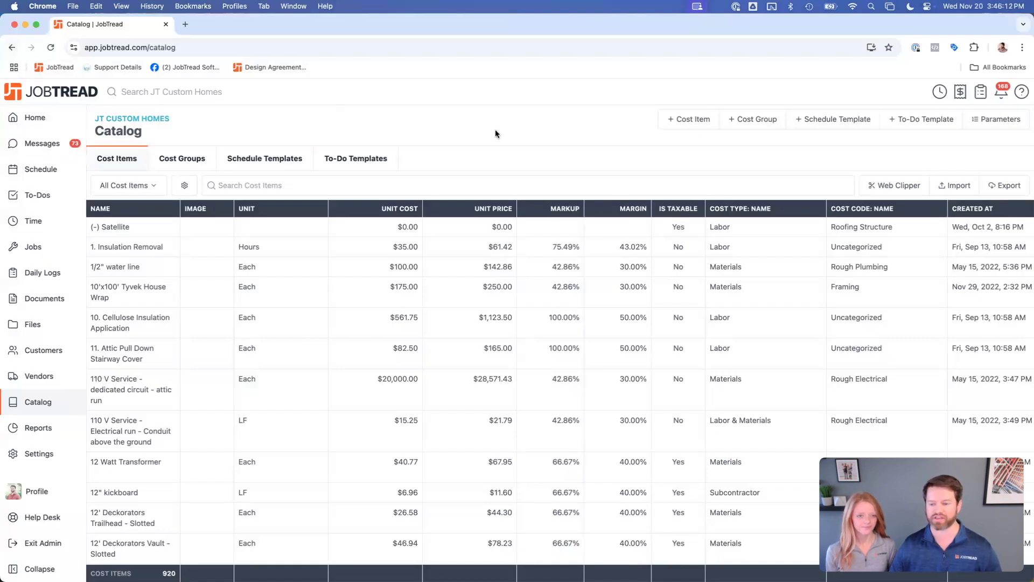
- Generate the JobTread Web Clipper and add it to the bookmarks bar after the existing bookmarks
{"action": "left_click", "coordinate": [894, 186]}
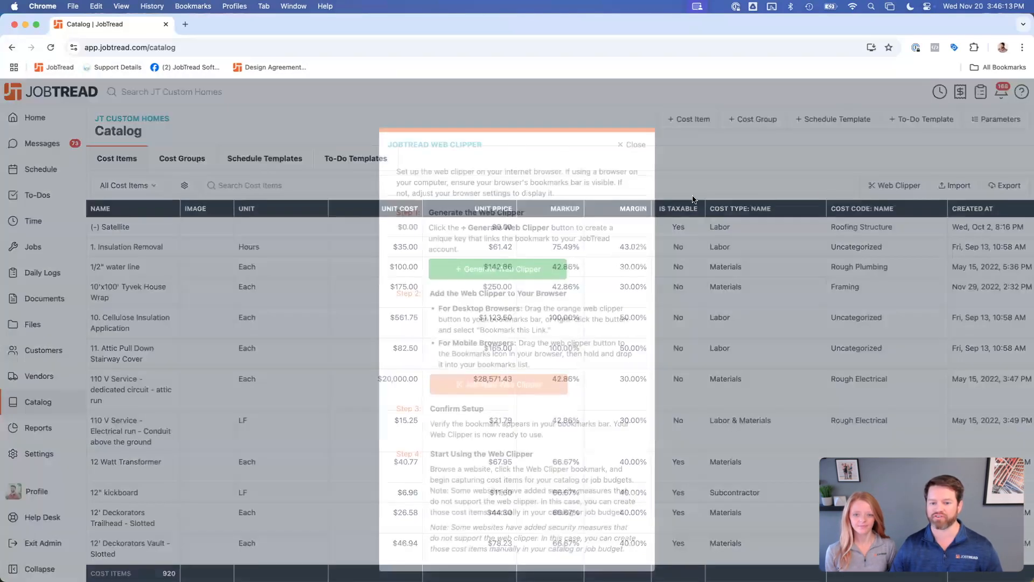
{"action": "left_click", "coordinate": [523, 262]}
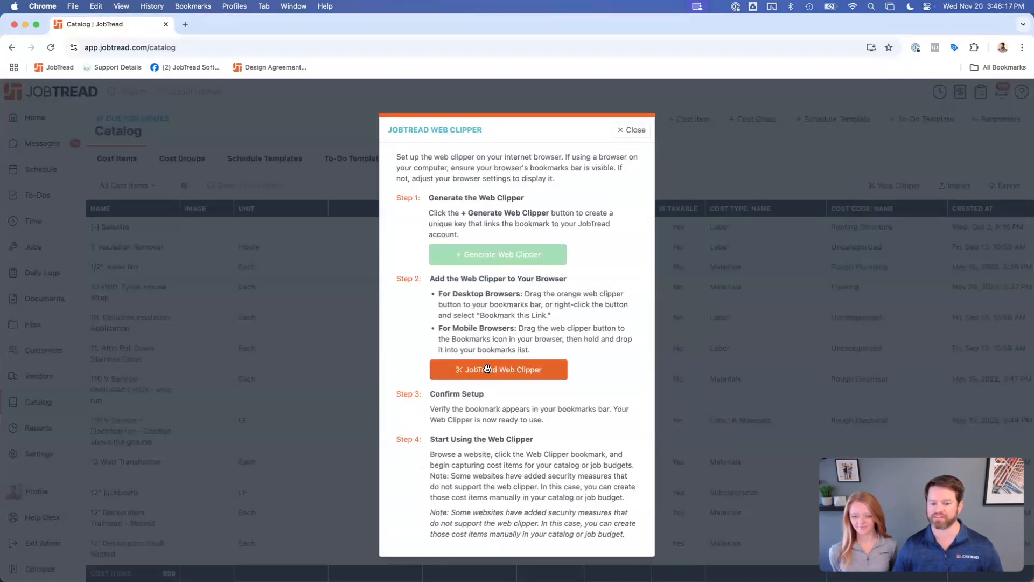
{"action": "mouse_move", "coordinate": [477, 369]}
{"action": "left_mouse_down"}
{"action": "mouse_move", "coordinate": [452, 234]}
{"action": "mouse_move", "coordinate": [411, 127]}
{"action": "mouse_move", "coordinate": [378, 73]}
{"action": "mouse_move", "coordinate": [358, 67]}
{"action": "left_mouse_up"}
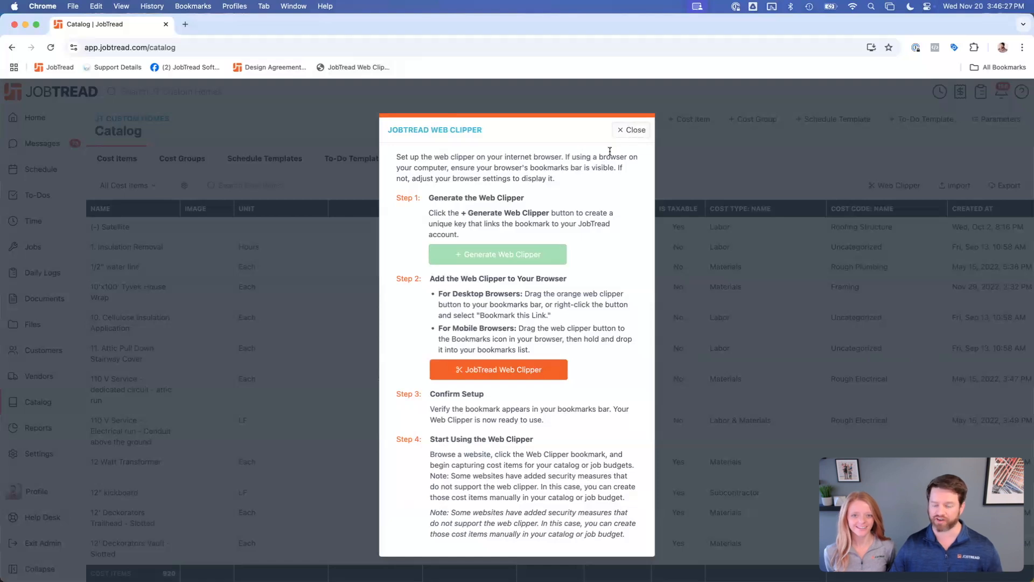
{"action": "left_click", "coordinate": [630, 130]}
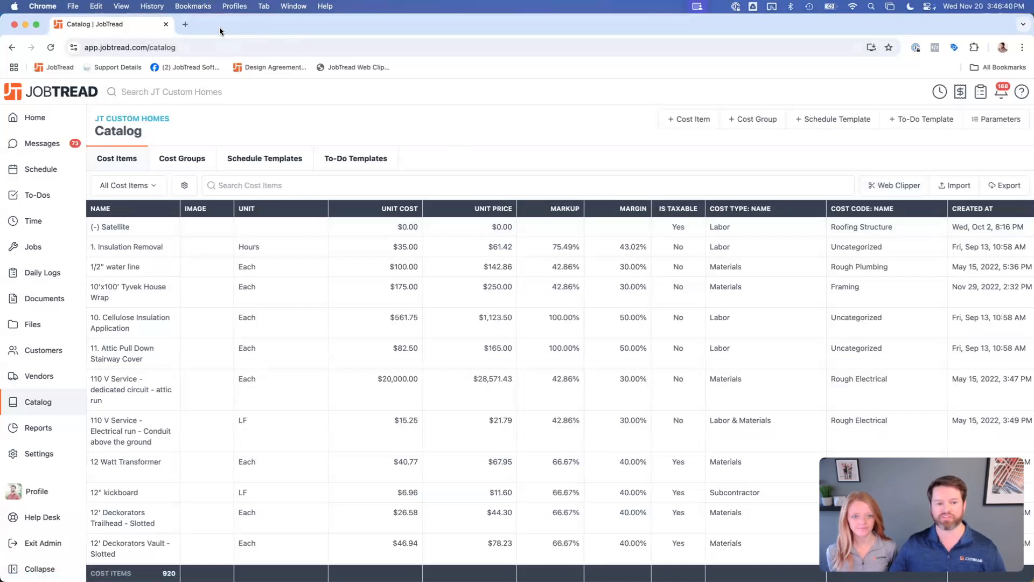
- Open build.com in a new browser tab
{"action": "left_click", "coordinate": [185, 25]}
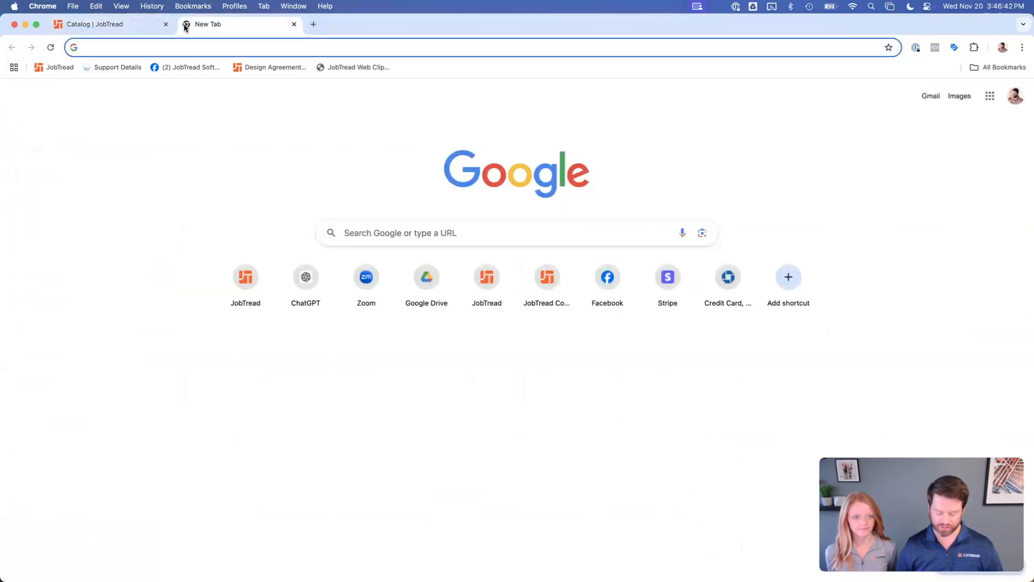
{"action": "type", "text": "build.com"}
{"action": "key", "text": "Return"}
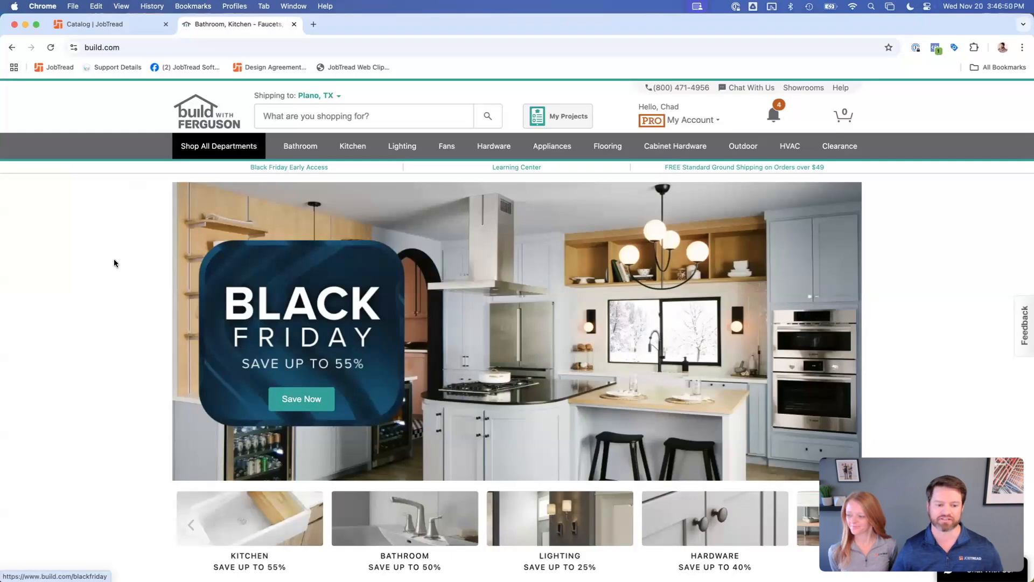
- Open the product page of the Kohler Components 1.2 GPM single hole faucet from the bathroom faucet sale
{"action": "scroll", "coordinate": [118, 258], "scroll_direction": "down", "scroll_amount": 3}
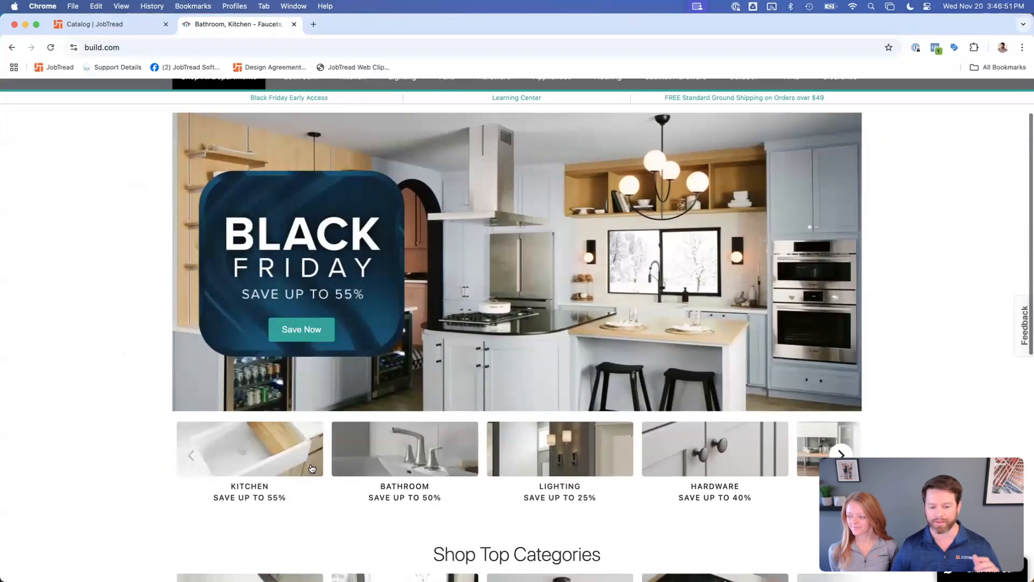
{"action": "left_click", "coordinate": [376, 456]}
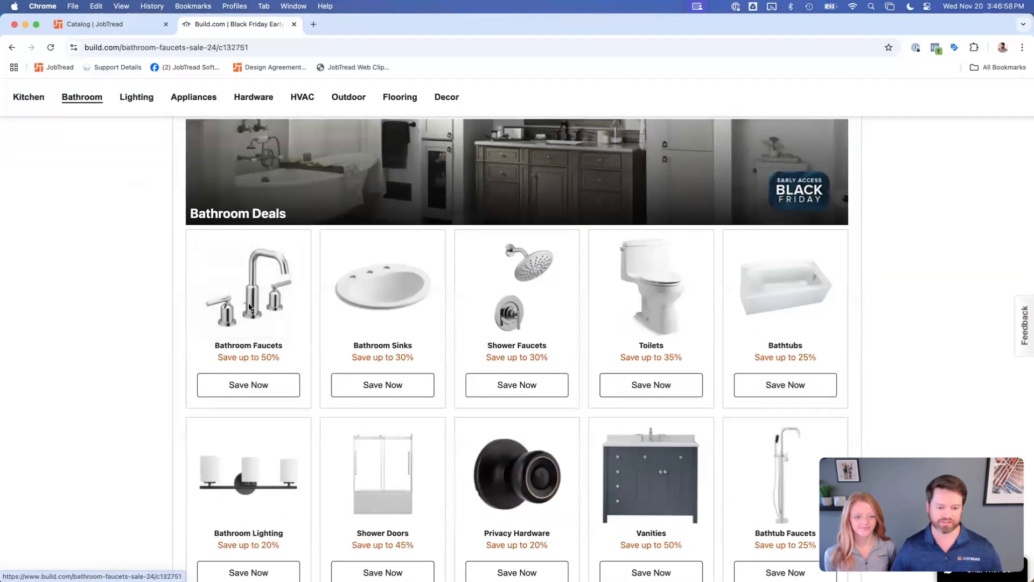
{"action": "left_click", "coordinate": [250, 309]}
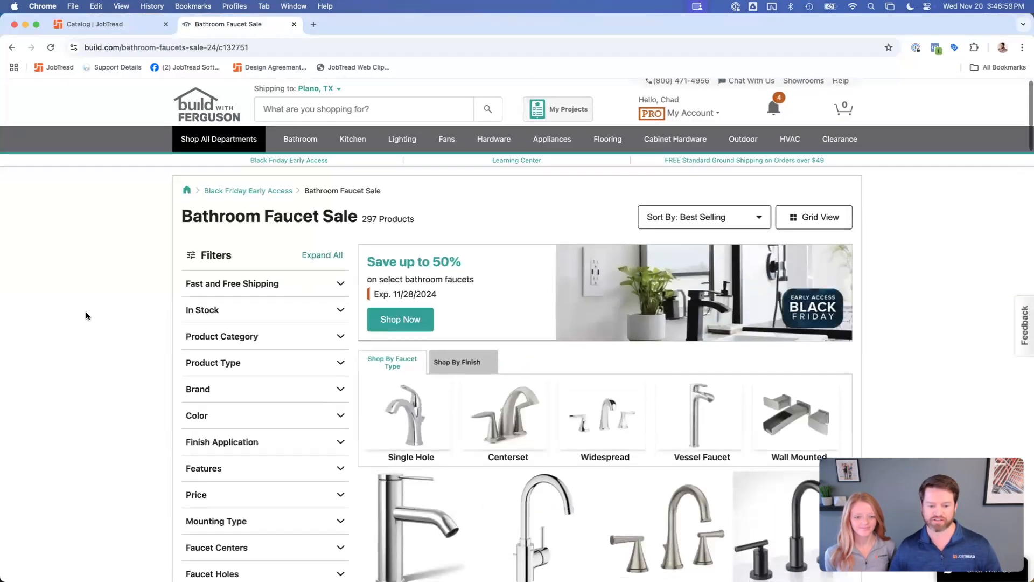
{"action": "scroll", "coordinate": [86, 311], "scroll_direction": "down", "scroll_amount": 5}
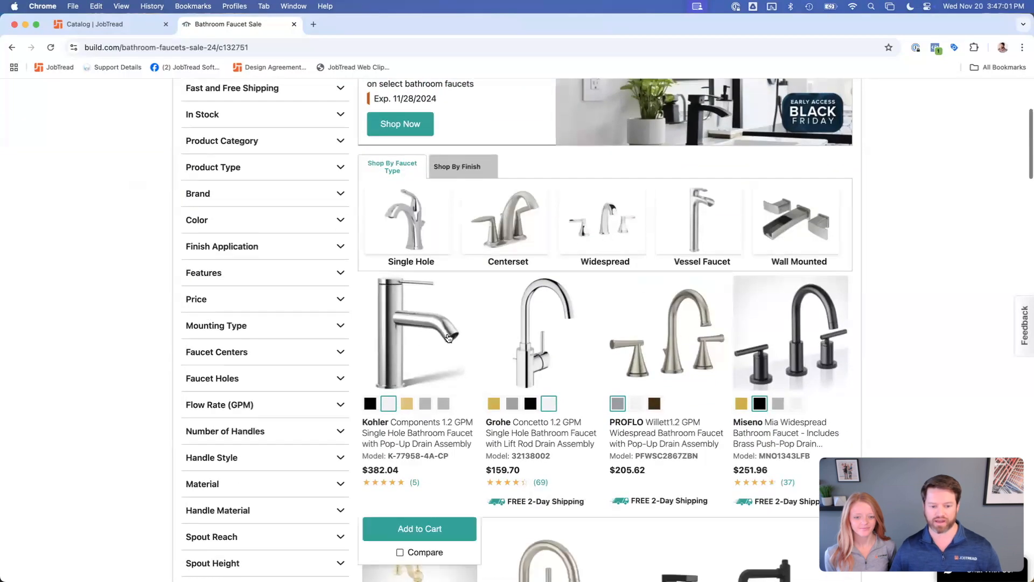
{"action": "left_click", "coordinate": [404, 334]}
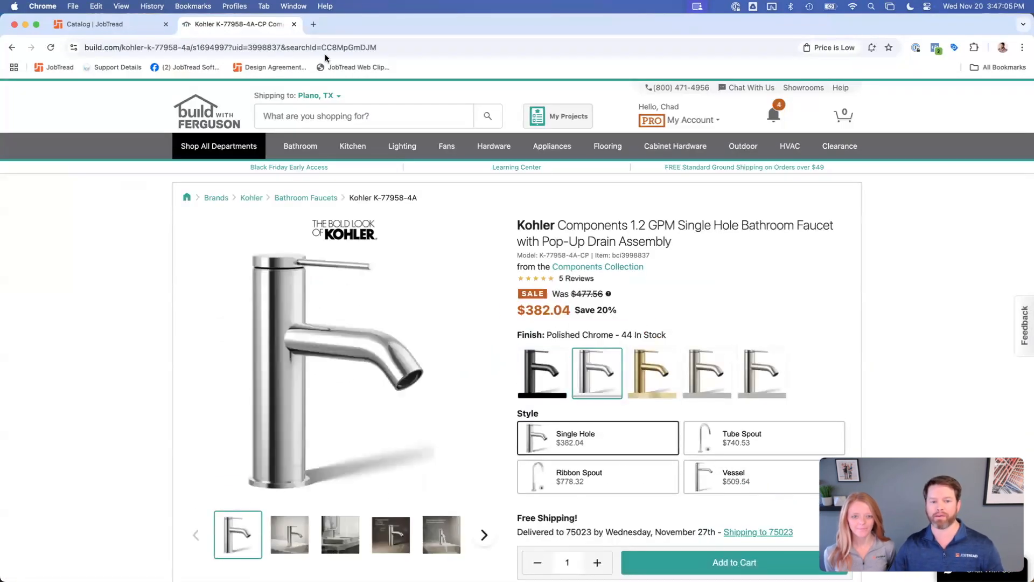
- Launch the JobTread Web Clipper on the product page and capture the Kohler faucet's title as the item name
{"action": "left_click", "coordinate": [345, 71]}
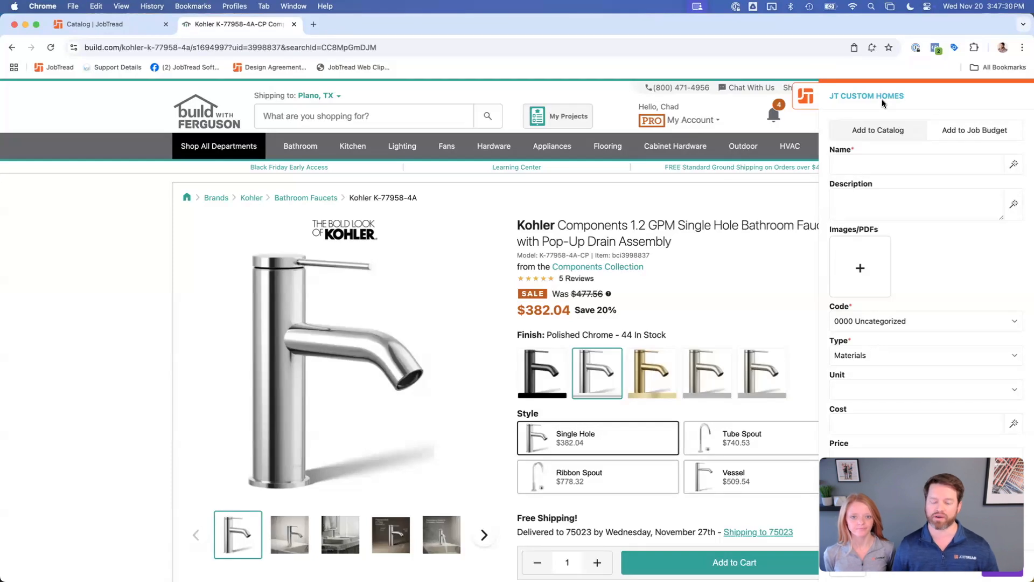
{"action": "left_click", "coordinate": [1015, 168]}
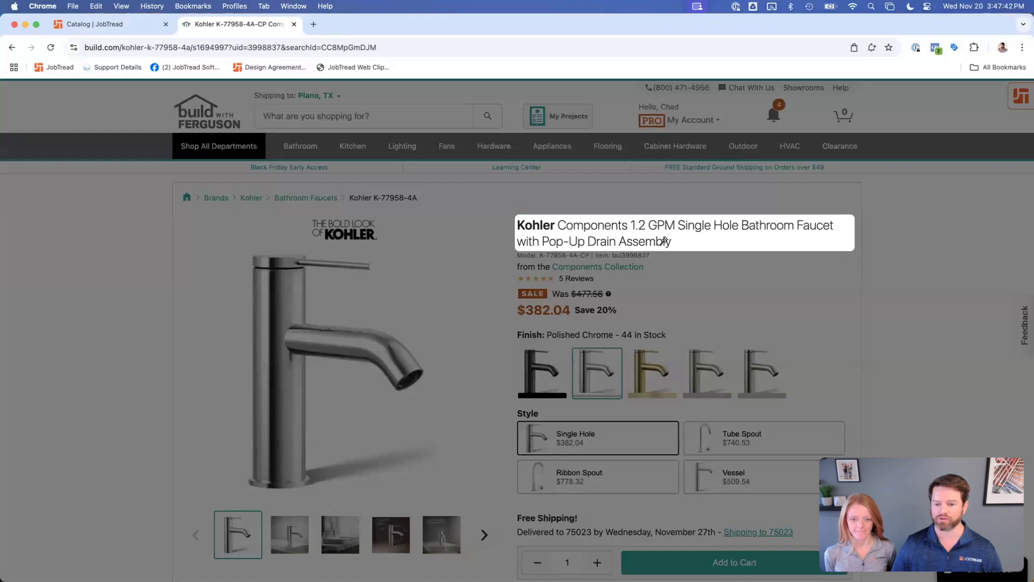
{"action": "left_click", "coordinate": [782, 241]}
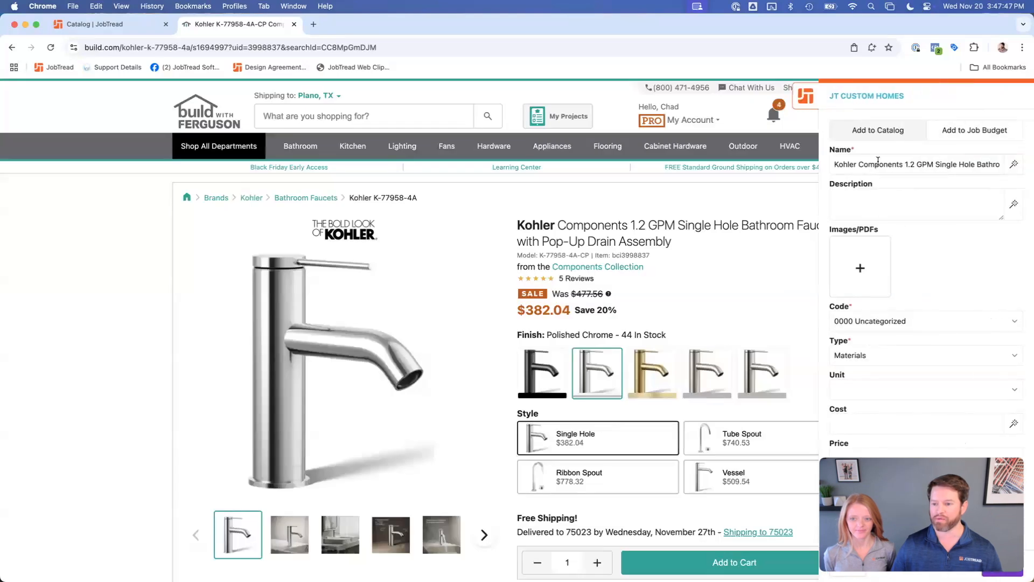
- Capture the product's Details text, including features and specifications, as the item description
{"action": "left_click", "coordinate": [904, 207]}
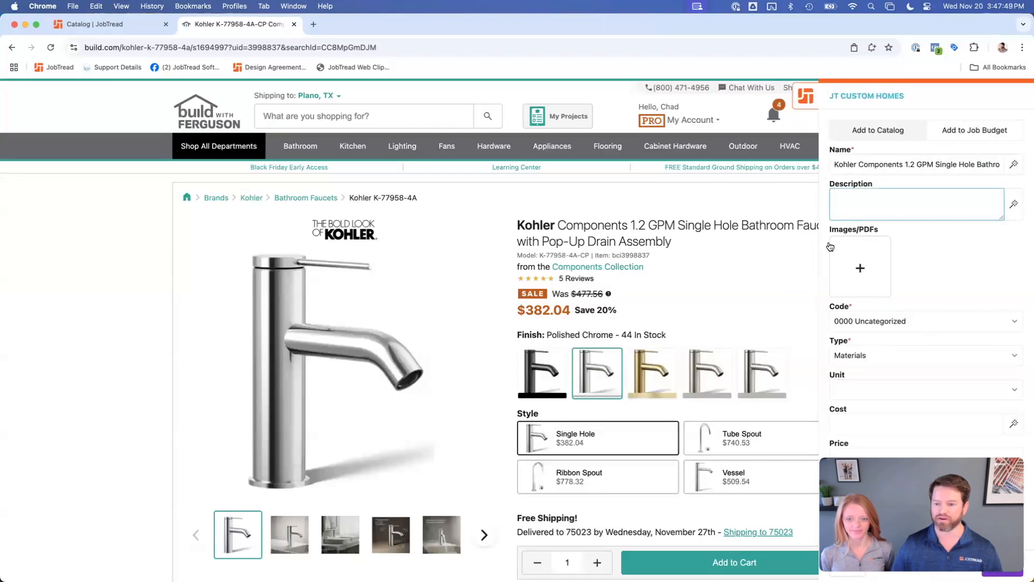
{"action": "scroll", "coordinate": [712, 293], "scroll_direction": "down", "scroll_amount": 5}
{"action": "scroll", "coordinate": [710, 293], "scroll_direction": "down", "scroll_amount": 10}
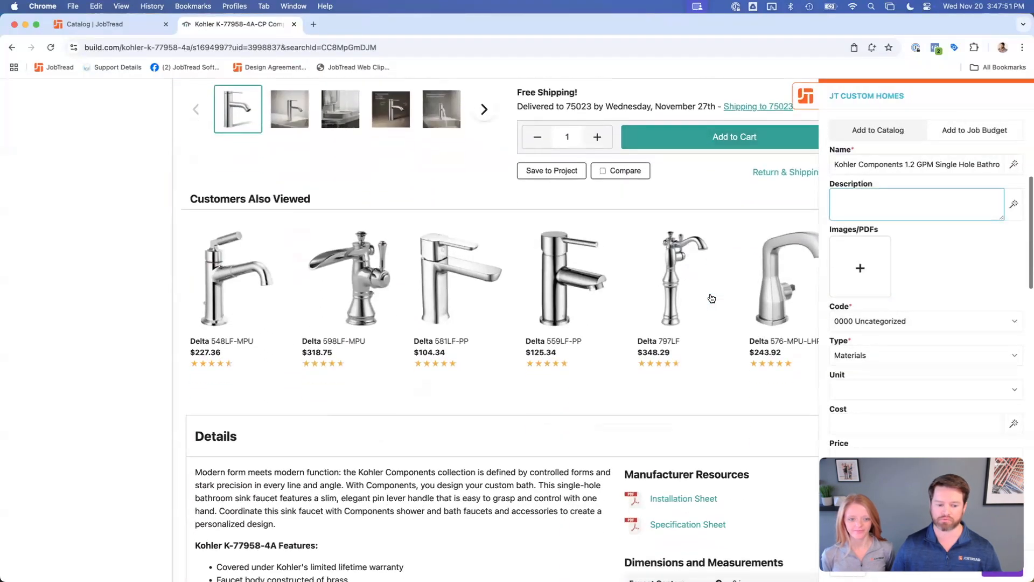
{"action": "left_click", "coordinate": [998, 241]}
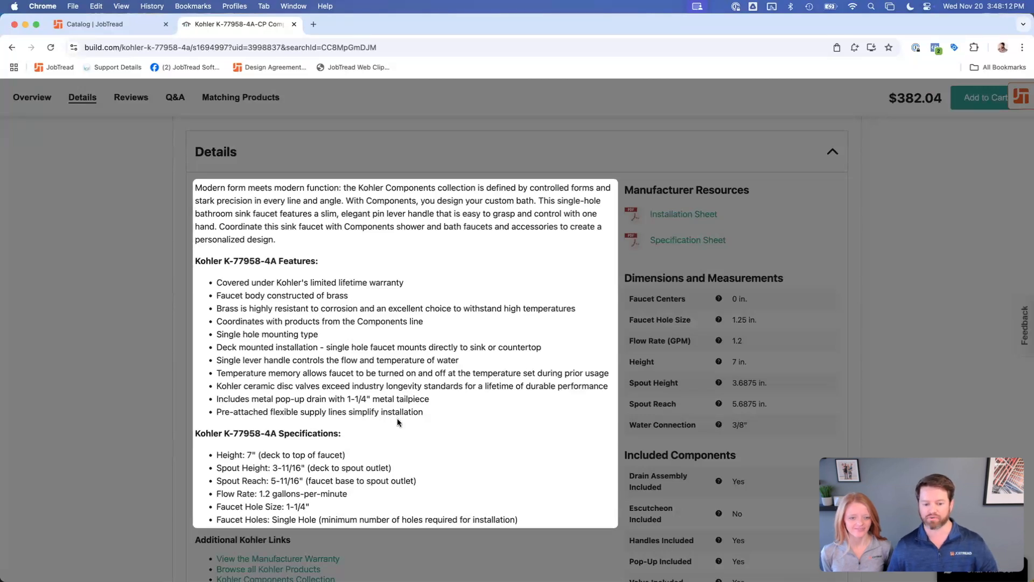
{"action": "left_click", "coordinate": [398, 422]}
{"action": "left_click_drag", "start_coordinate": [1001, 218], "coordinate": [981, 368]}
{"action": "left_click_drag", "start_coordinate": [979, 283], "coordinate": [970, 222]}
- Preview the Matte Black finish, return to Polished Chrome and capture the main faucet photo as the item's first image
{"action": "scroll", "coordinate": [519, 252], "scroll_direction": "up", "scroll_amount": 7}
{"action": "scroll", "coordinate": [518, 252], "scroll_direction": "up", "scroll_amount": 5}
{"action": "left_click", "coordinate": [535, 298]}
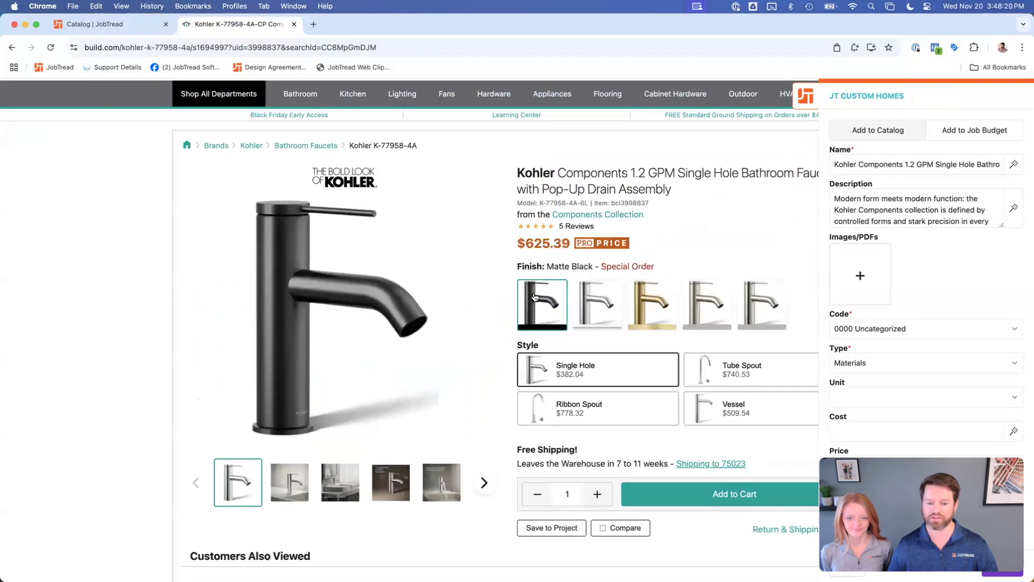
{"action": "left_click", "coordinate": [597, 304]}
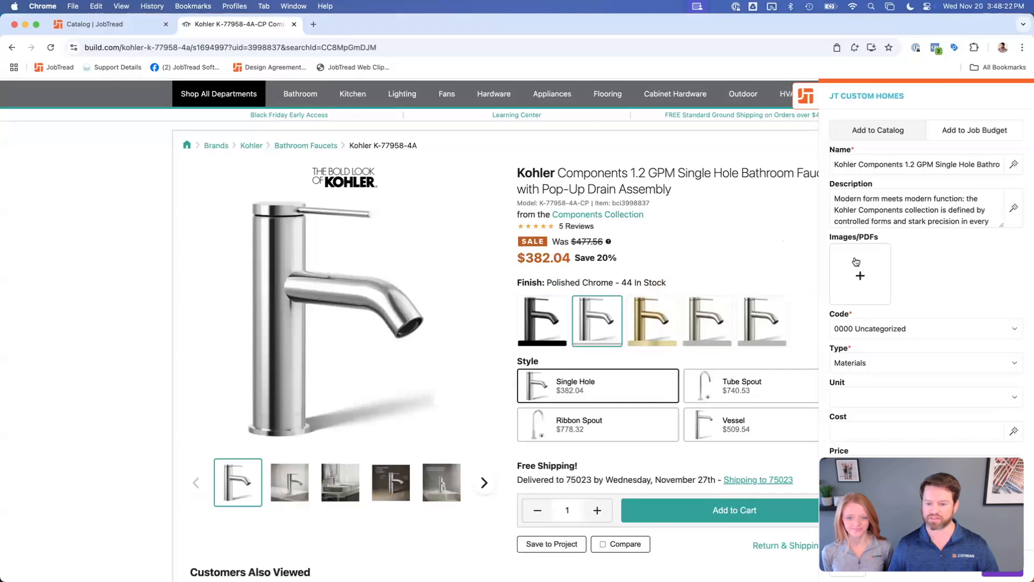
{"action": "left_click", "coordinate": [859, 273]}
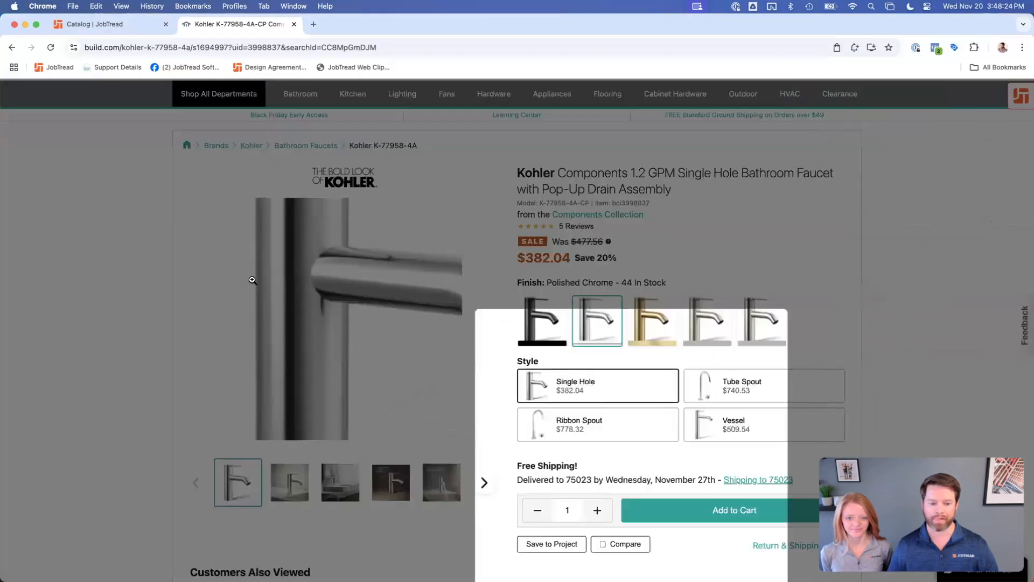
{"action": "left_click", "coordinate": [286, 288]}
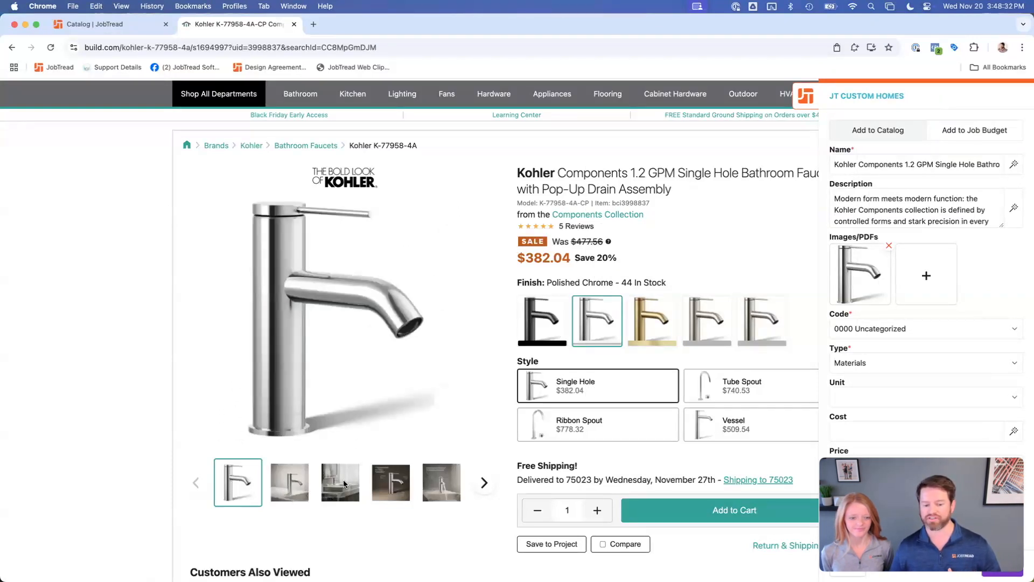
- Browse the product's gallery photos and add the second one, showing the faucet on a marble counter, to the item's images
{"action": "left_click", "coordinate": [292, 488]}
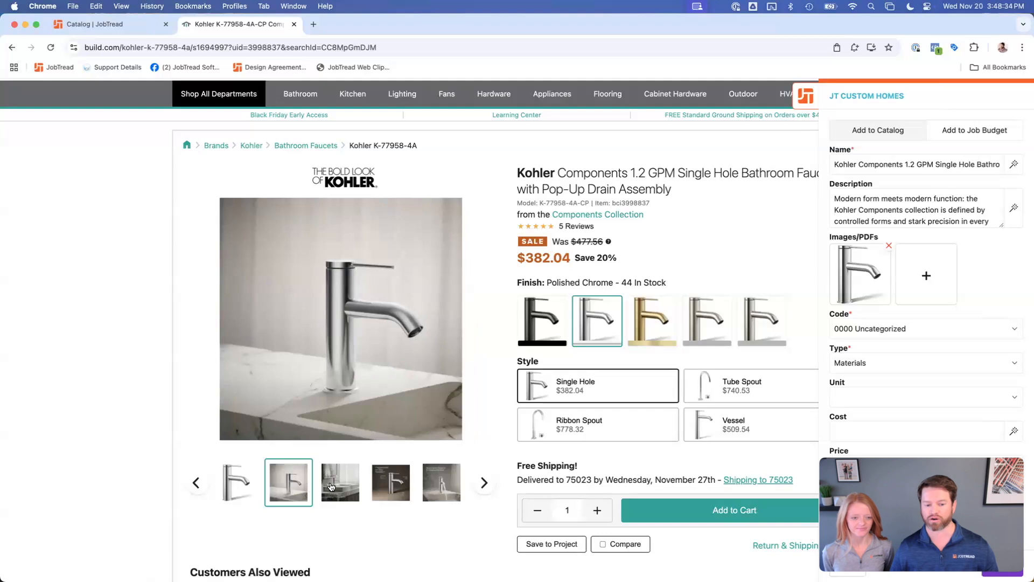
{"action": "left_click", "coordinate": [335, 486]}
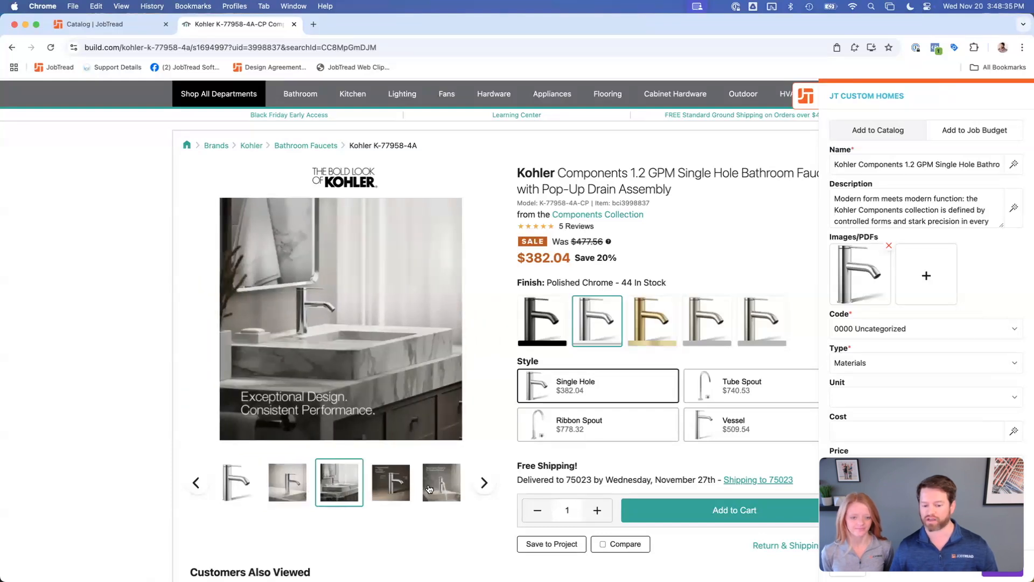
{"action": "left_click", "coordinate": [287, 489]}
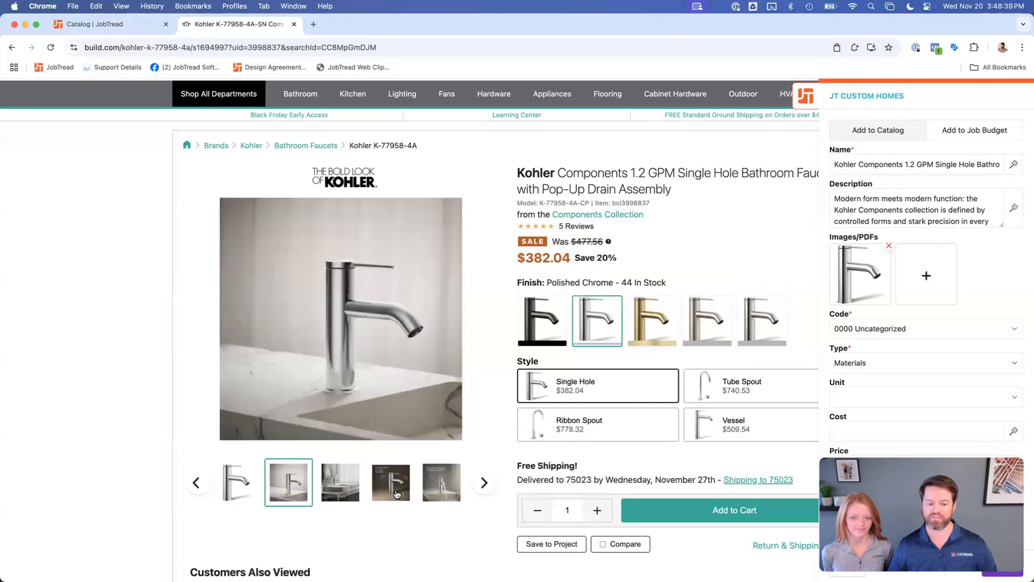
{"action": "left_click", "coordinate": [291, 484]}
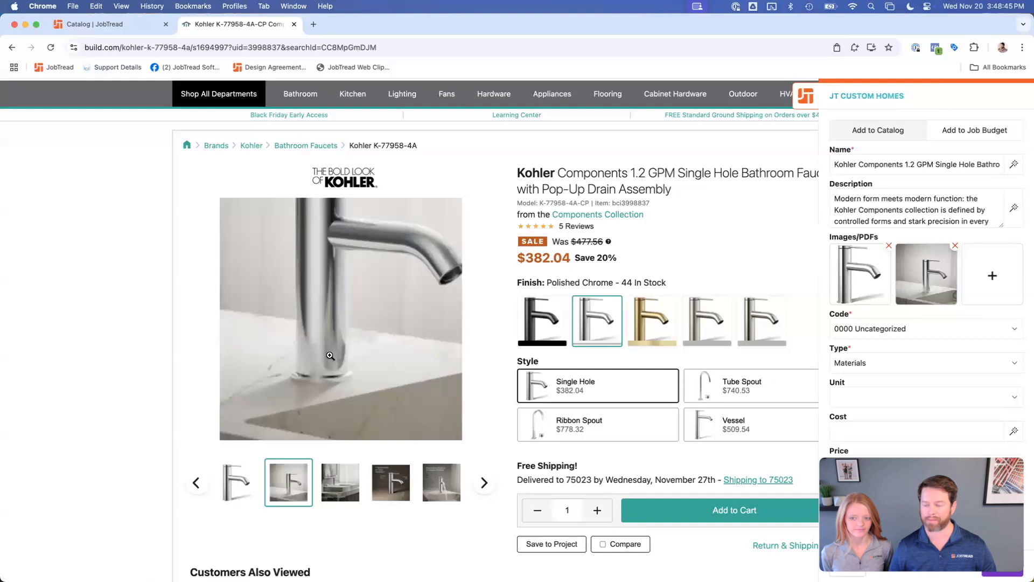
{"action": "scroll", "coordinate": [399, 365], "scroll_direction": "down", "scroll_amount": 8}
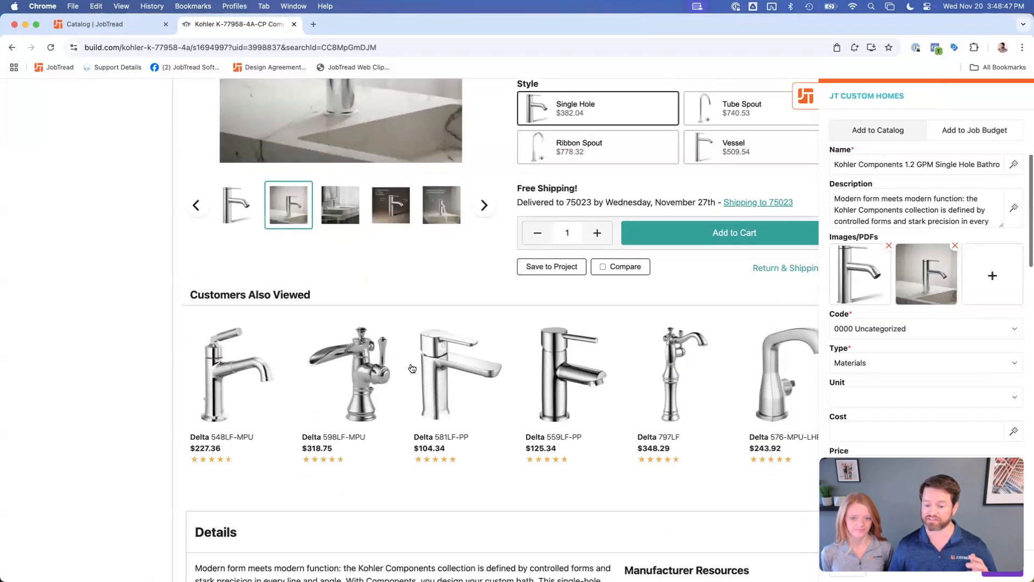
- Add the Installation Sheet and Specification Sheet PDFs from the page's Manufacturer Resources to the item's files
{"action": "scroll", "coordinate": [412, 368], "scroll_direction": "down", "scroll_amount": 2}
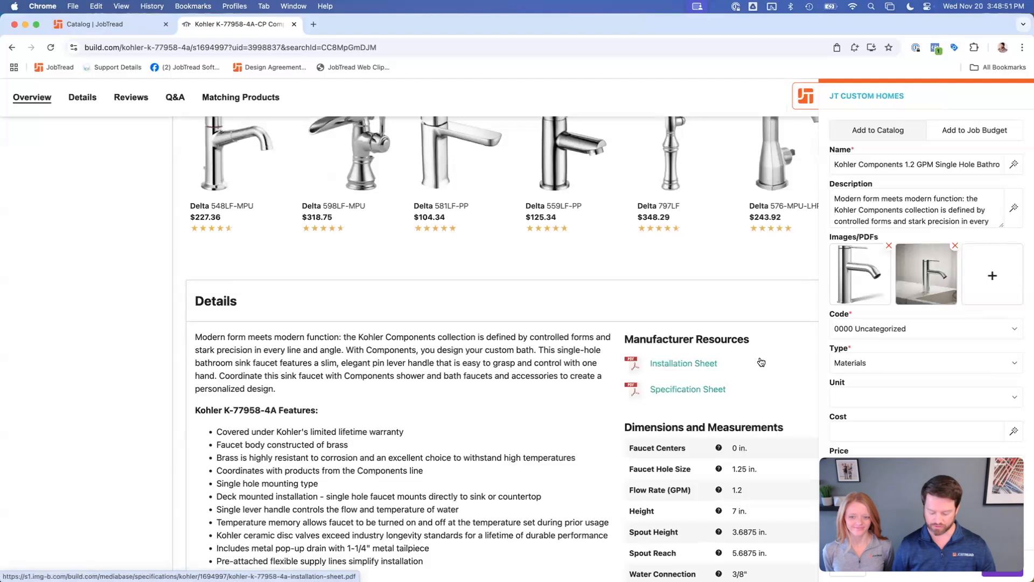
{"action": "key", "text": "i"}
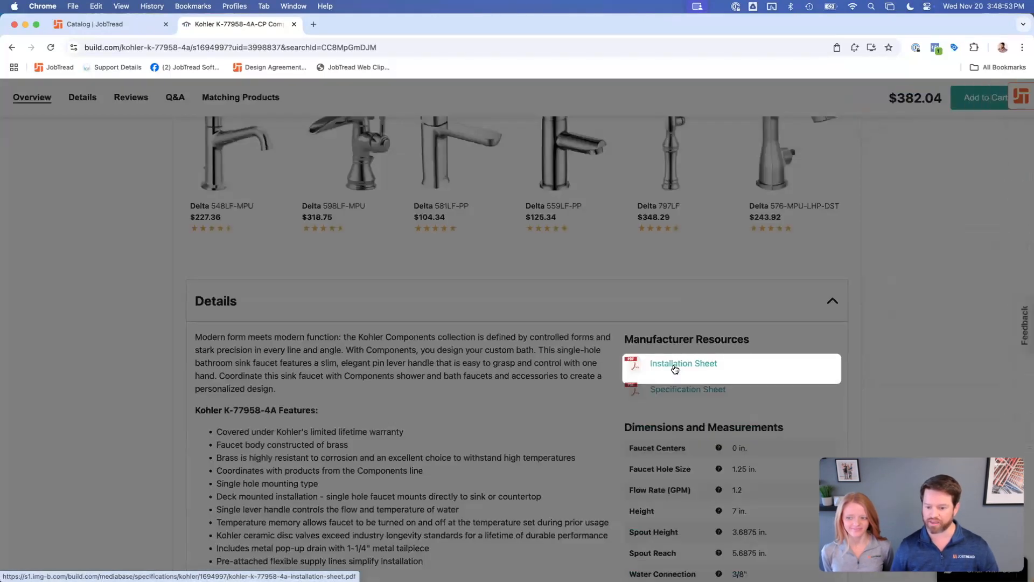
{"action": "left_click", "coordinate": [675, 369]}
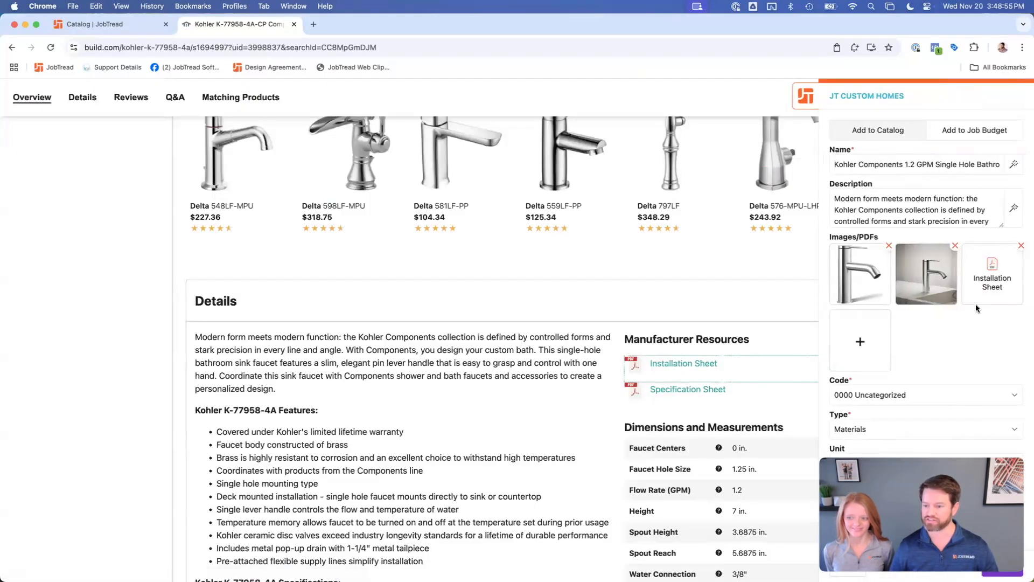
{"action": "key", "text": "i"}
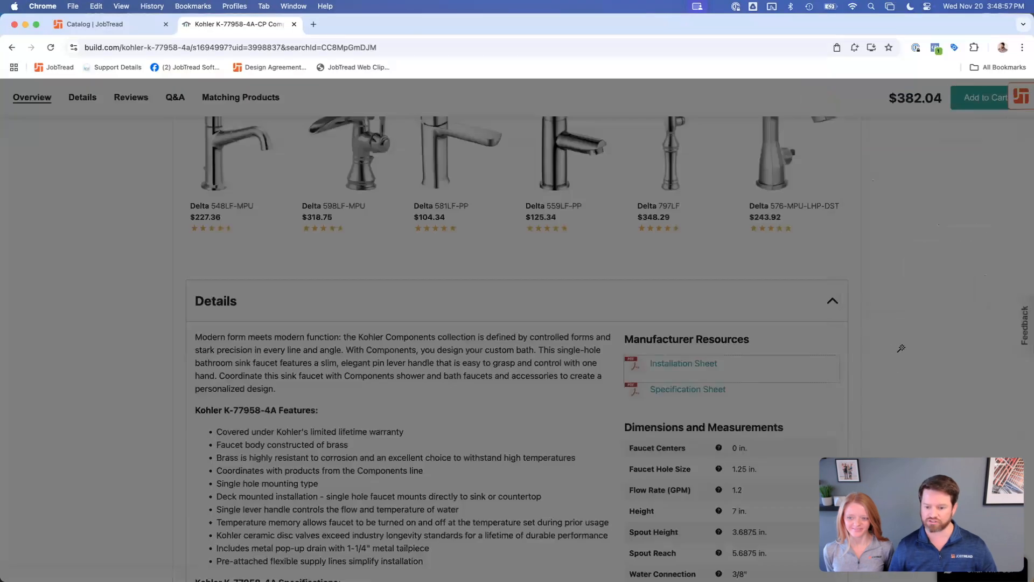
{"action": "left_click", "coordinate": [683, 393]}
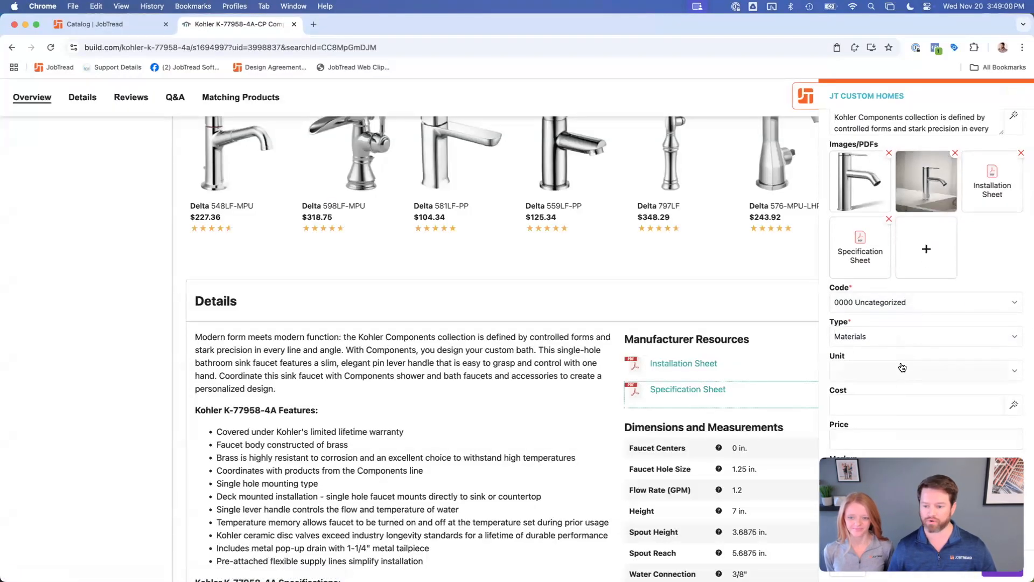
- Capture the item number bci3998837 below the product title as the cost item's SKU
{"action": "scroll", "coordinate": [889, 416], "scroll_direction": "down", "scroll_amount": 2}
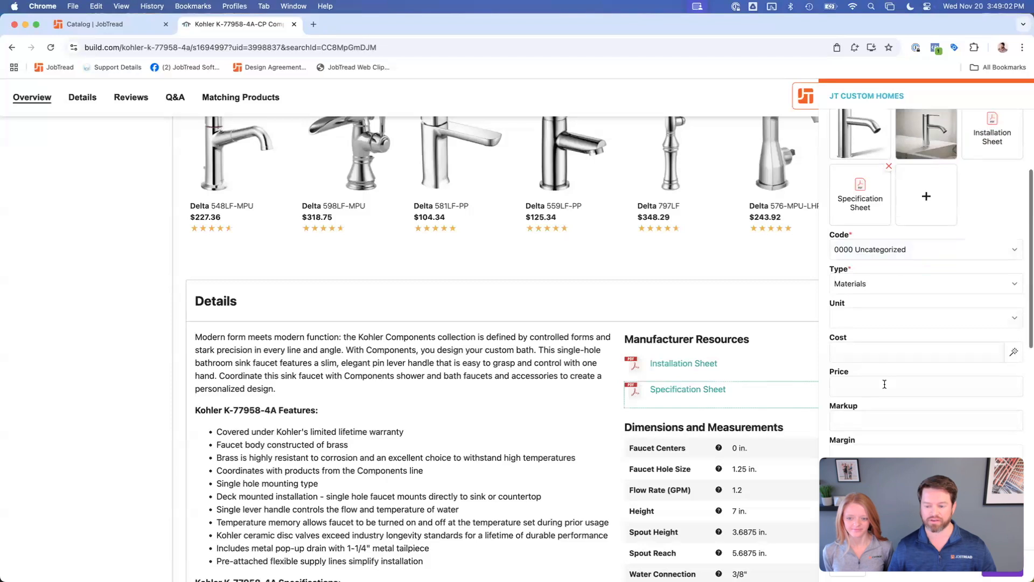
{"action": "scroll", "coordinate": [885, 384], "scroll_direction": "down", "scroll_amount": 2}
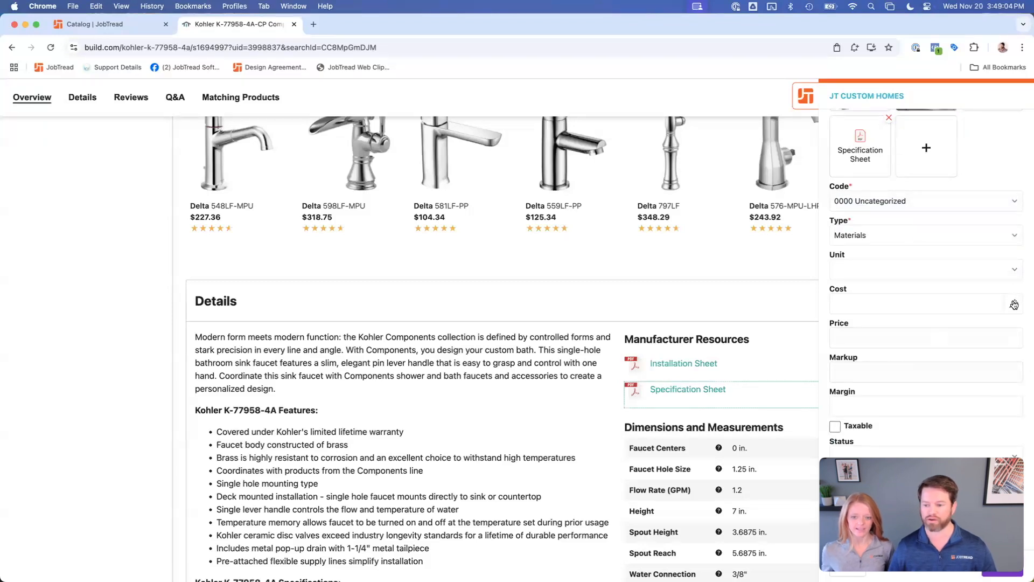
{"action": "scroll", "coordinate": [671, 337], "scroll_direction": "up", "scroll_amount": 5}
{"action": "scroll", "coordinate": [674, 332], "scroll_direction": "down", "scroll_amount": 6}
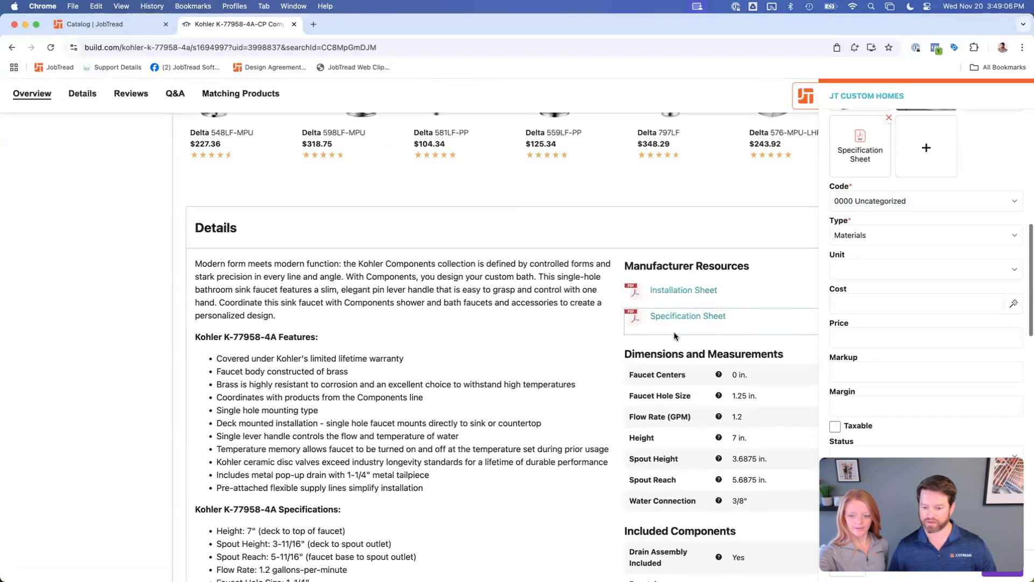
{"action": "left_click", "coordinate": [1014, 304]}
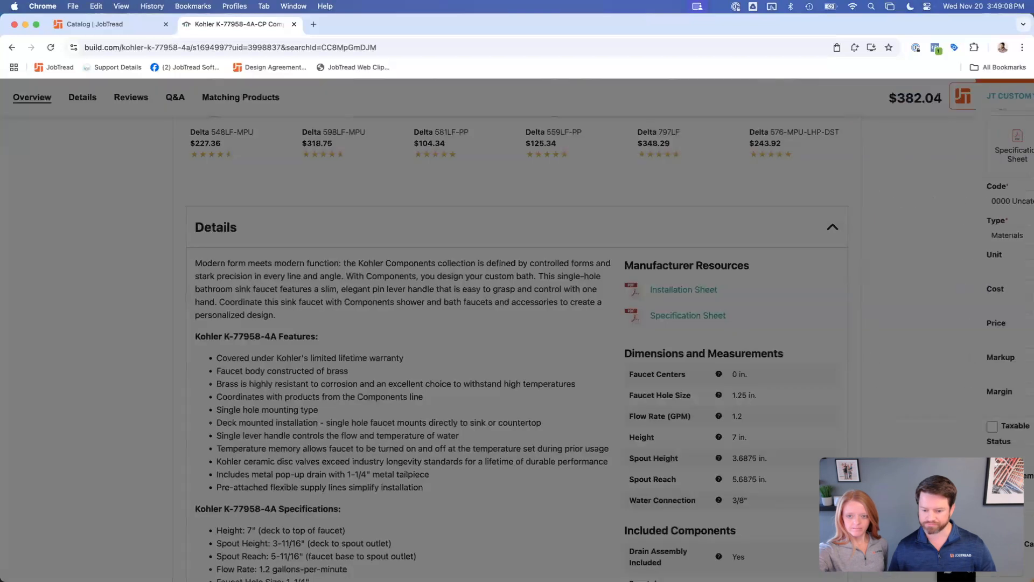
{"action": "scroll", "coordinate": [778, 441], "scroll_direction": "up", "scroll_amount": 15}
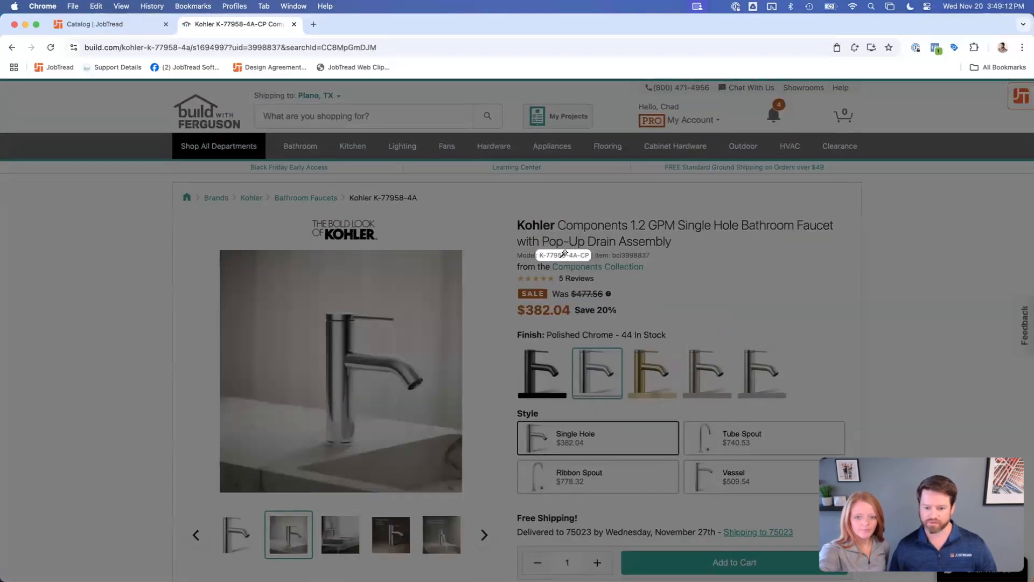
{"action": "left_click", "coordinate": [629, 256]}
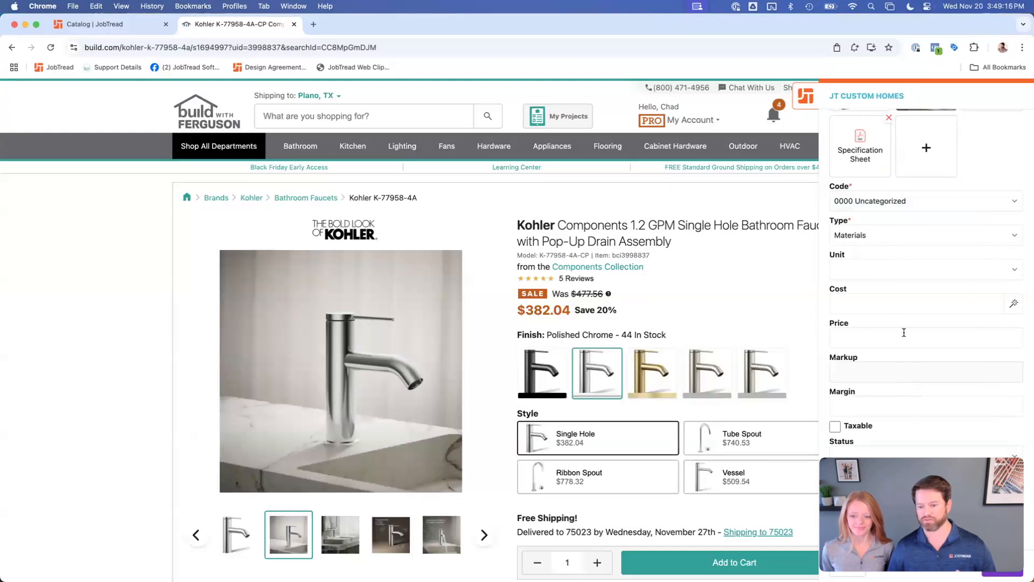
- Capture the product's original $477.56 price as the item cost and set its margin to 50%
{"action": "left_click", "coordinate": [1015, 303]}
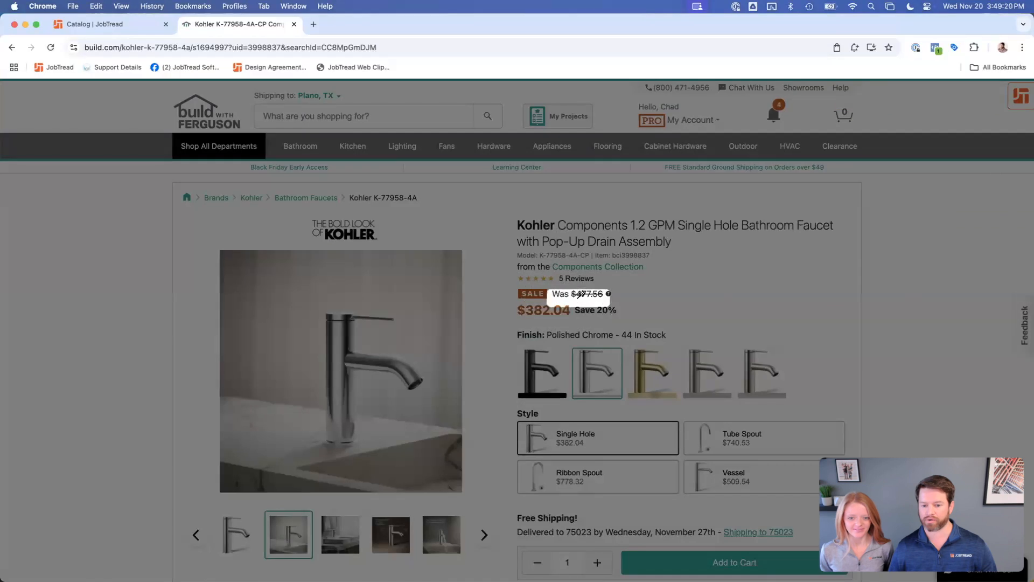
{"action": "left_click", "coordinate": [587, 294]}
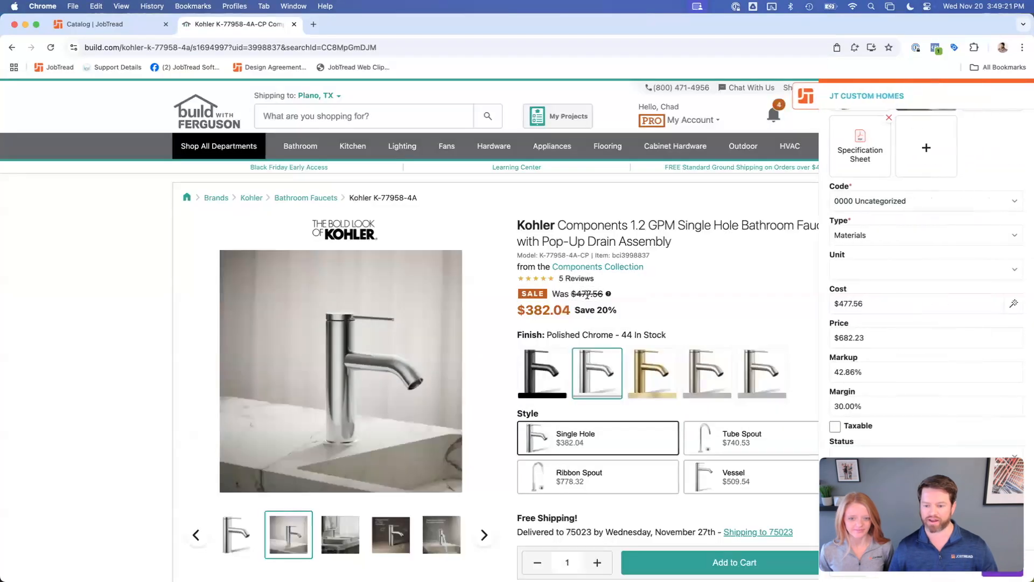
{"action": "left_click", "coordinate": [762, 373]}
{"action": "left_click", "coordinate": [876, 410]}
{"action": "type", "text": "50"}
{"action": "key", "text": "Tab"}
- Assign cost code 3300 Rough Sheet Metal to the item and choose Materials as its type
{"action": "scroll", "coordinate": [913, 426], "scroll_direction": "down", "scroll_amount": 1}
{"action": "scroll", "coordinate": [916, 407], "scroll_direction": "up", "scroll_amount": 1}
{"action": "left_click", "coordinate": [910, 211]}
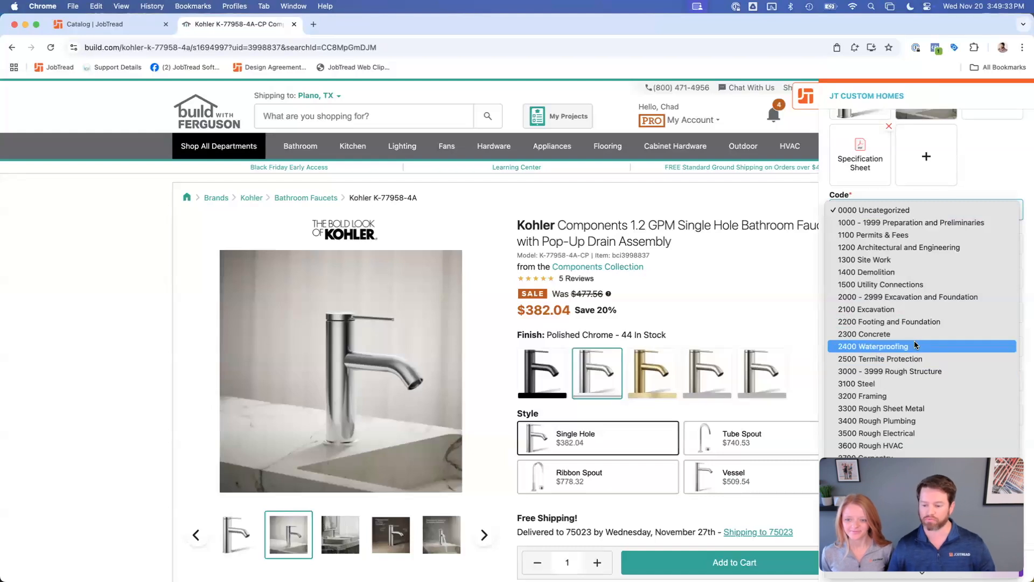
{"action": "left_click", "coordinate": [914, 408]}
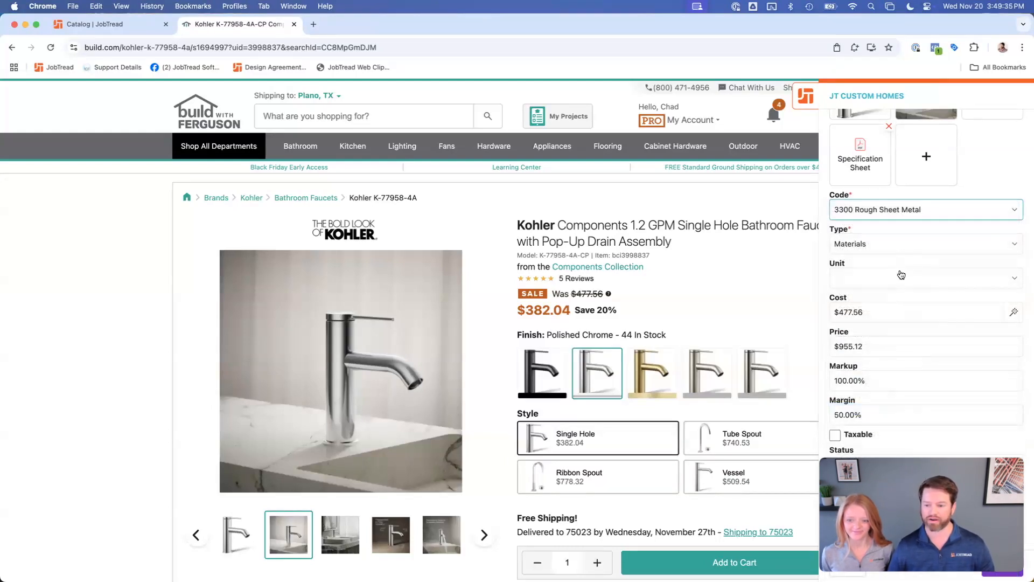
{"action": "left_click", "coordinate": [896, 244]}
{"action": "left_click", "coordinate": [895, 284]}
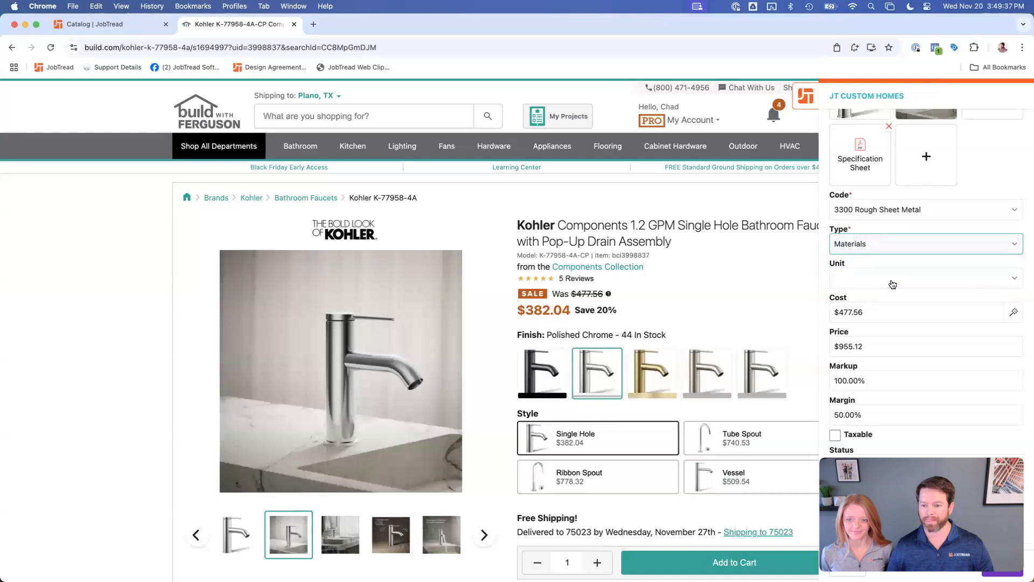
- Save the clipped faucet to the catalog and open the new cost item in JobTread
{"action": "scroll", "coordinate": [895, 288], "scroll_direction": "up", "scroll_amount": 5}
{"action": "scroll", "coordinate": [896, 288], "scroll_direction": "up", "scroll_amount": 1}
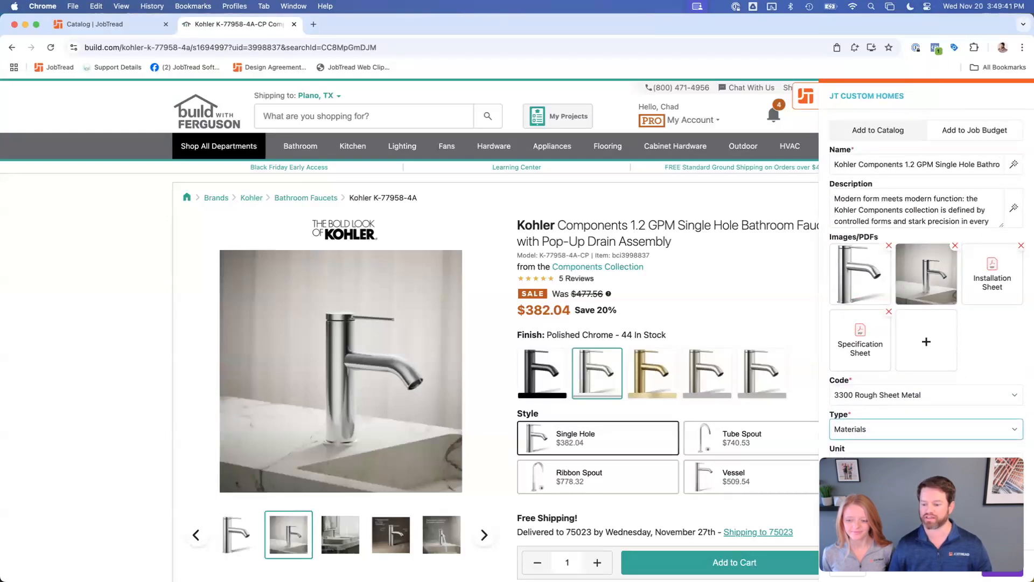
{"action": "left_click", "coordinate": [1003, 568]}
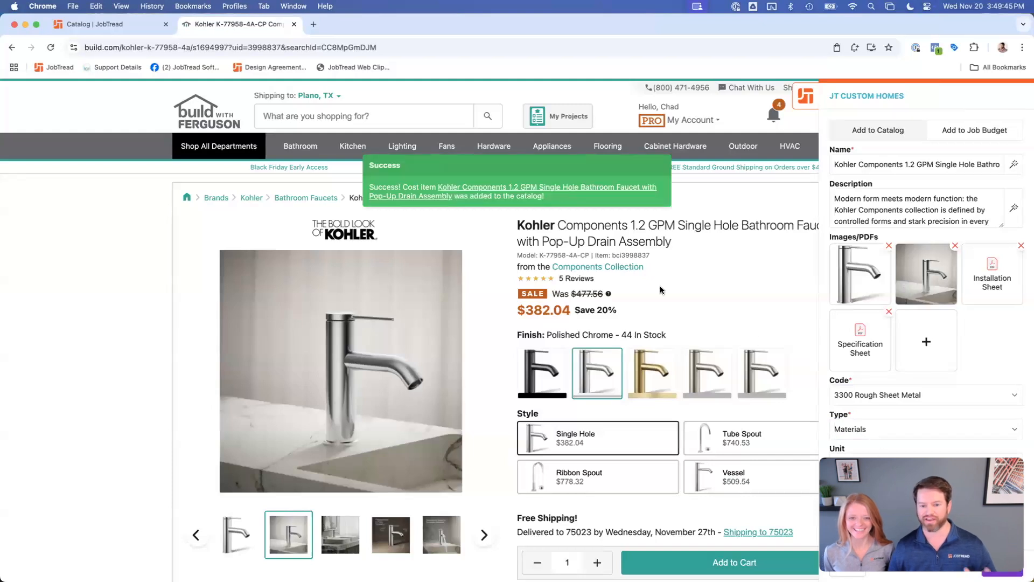
{"action": "left_click", "coordinate": [465, 188]}
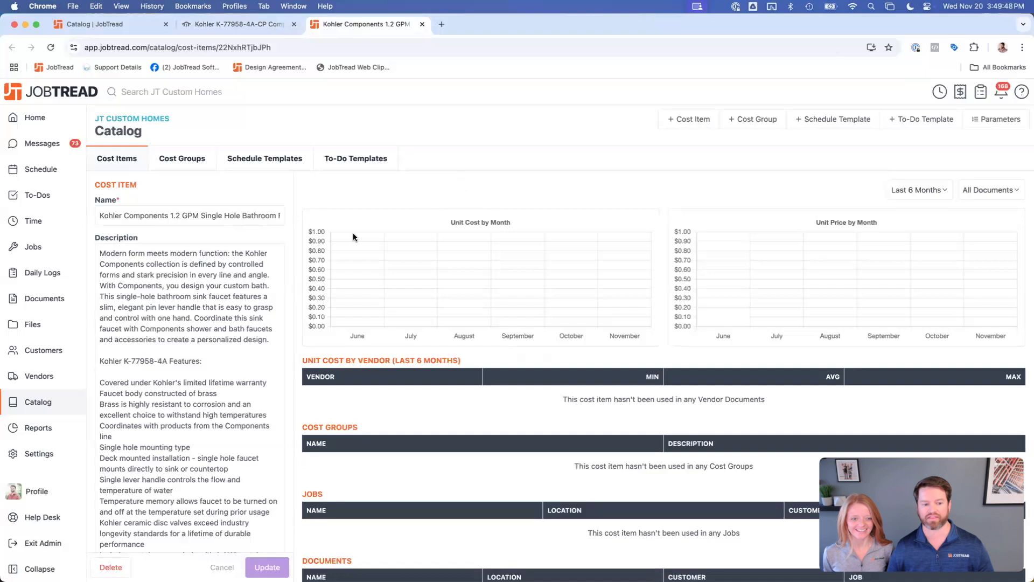
- Examine the saved cost item's description, code, pricing, SKU and attached files
{"action": "scroll", "coordinate": [200, 340], "scroll_direction": "down", "scroll_amount": 5}
{"action": "scroll", "coordinate": [199, 340], "scroll_direction": "down", "scroll_amount": 4}
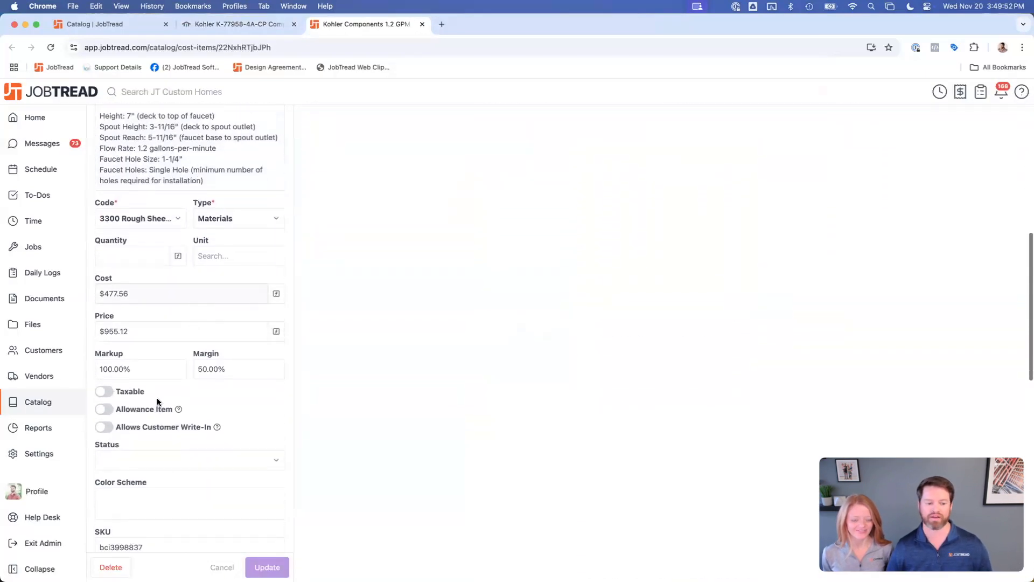
{"action": "scroll", "coordinate": [211, 415], "scroll_direction": "down", "scroll_amount": 6}
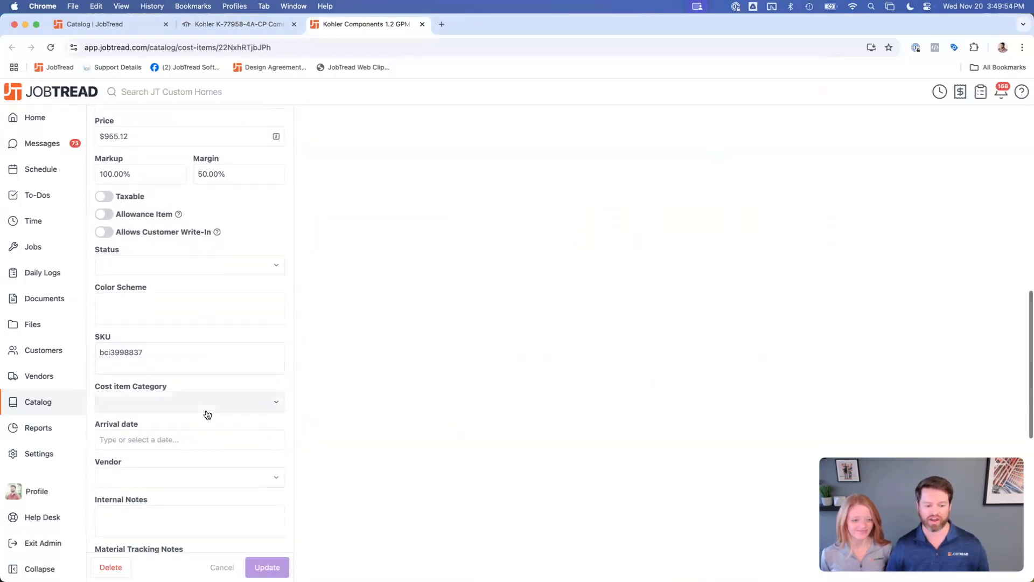
{"action": "scroll", "coordinate": [207, 411], "scroll_direction": "down", "scroll_amount": 6}
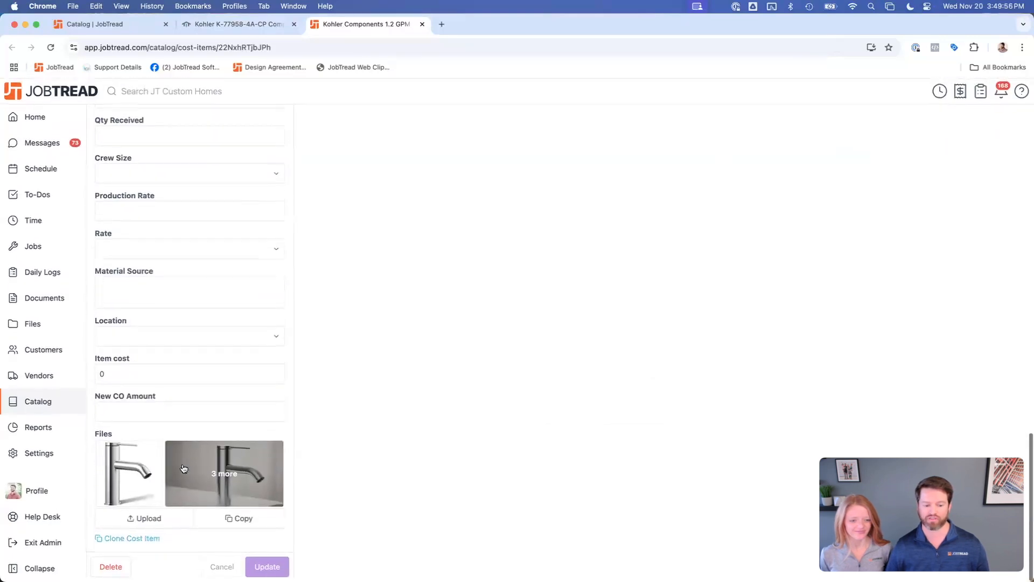
{"action": "left_click", "coordinate": [215, 470]}
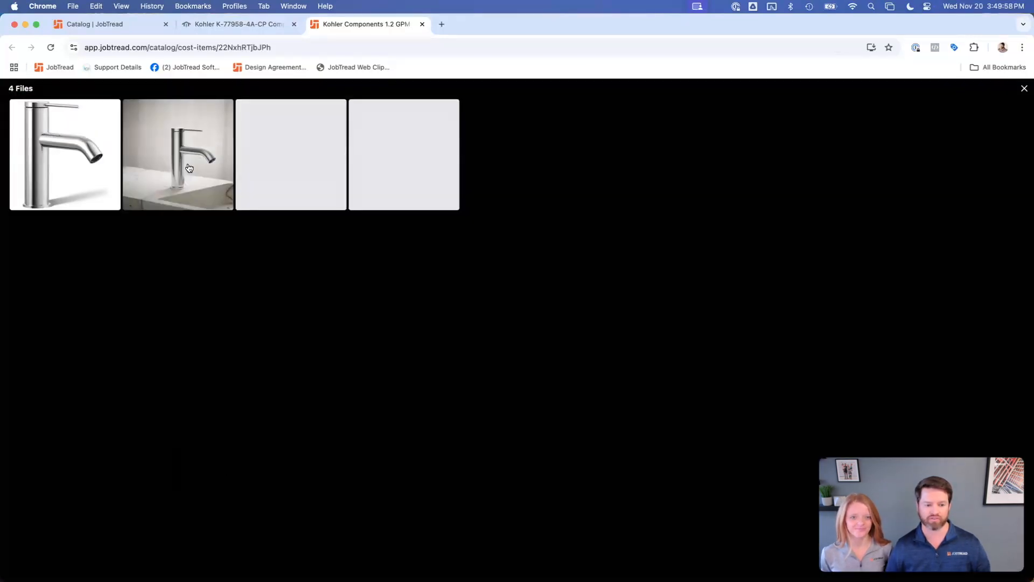
{"action": "left_click", "coordinate": [275, 257]}
{"action": "scroll", "coordinate": [286, 282], "scroll_direction": "up", "scroll_amount": 8}
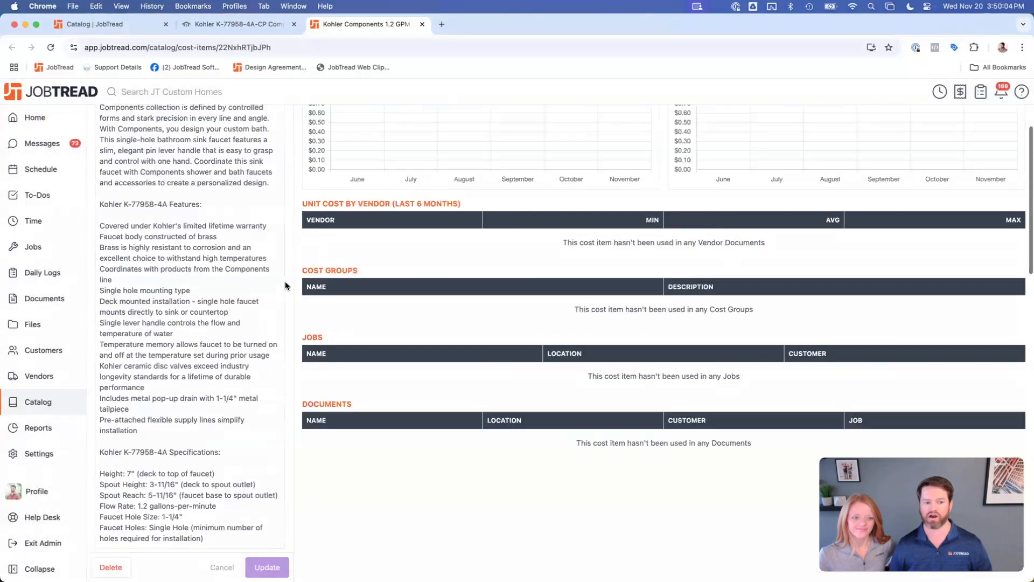
{"action": "scroll", "coordinate": [286, 282], "scroll_direction": "down", "scroll_amount": 1}
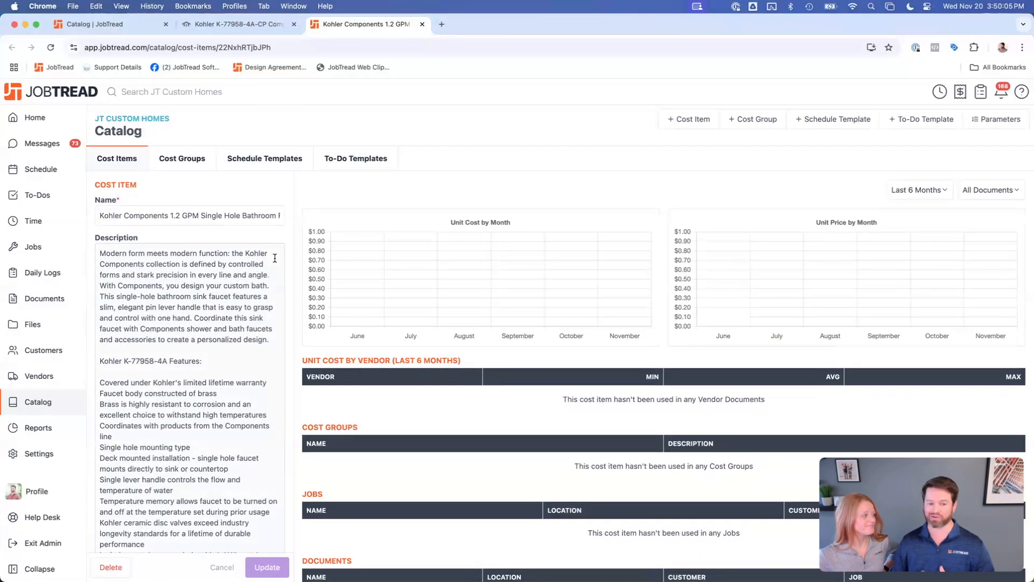
- View the JobTread jobs list, and return to the Kohler faucet's product page
{"action": "left_click", "coordinate": [37, 246]}
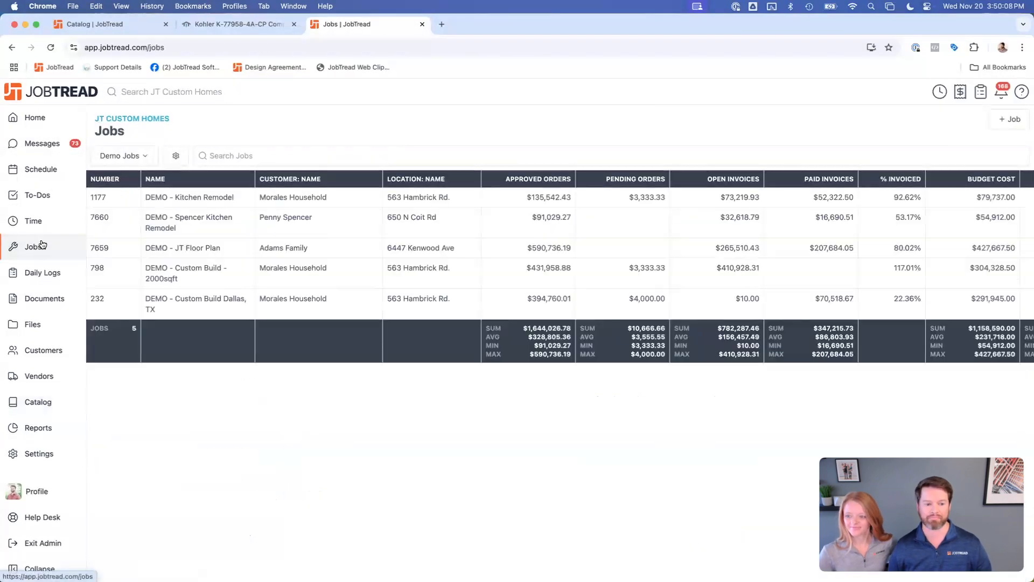
{"action": "left_click", "coordinate": [245, 25]}
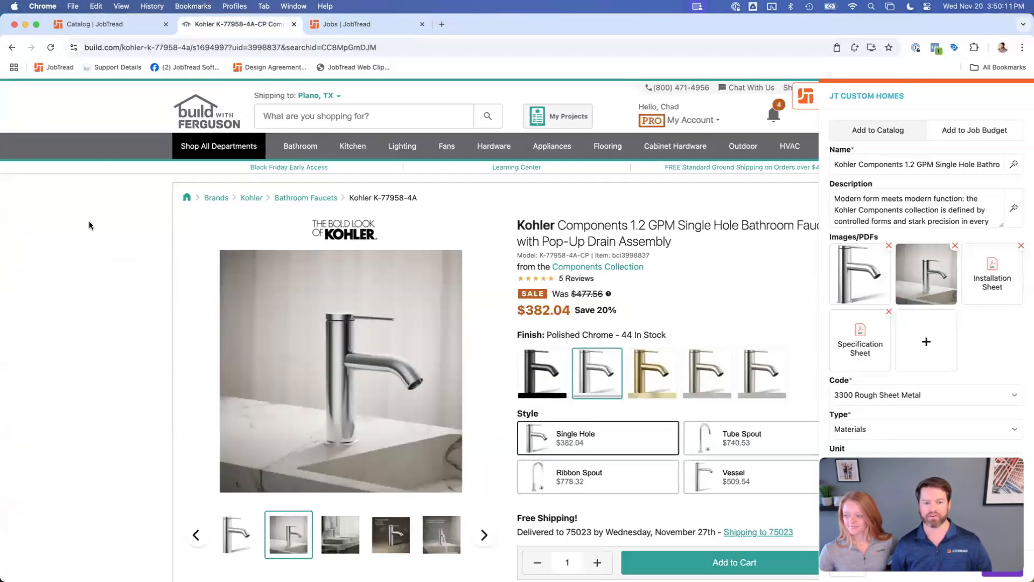
- Open Amazon in a new browser tab and search for "light fixture"
{"action": "key", "text": "super+t"}
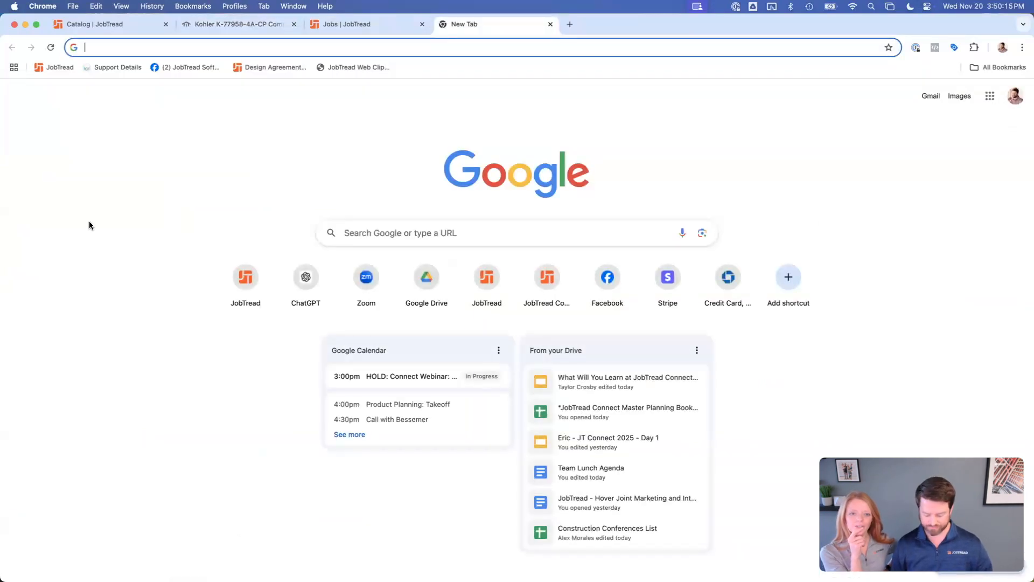
{"action": "type", "text": "ama"}
{"action": "key", "text": "Return"}
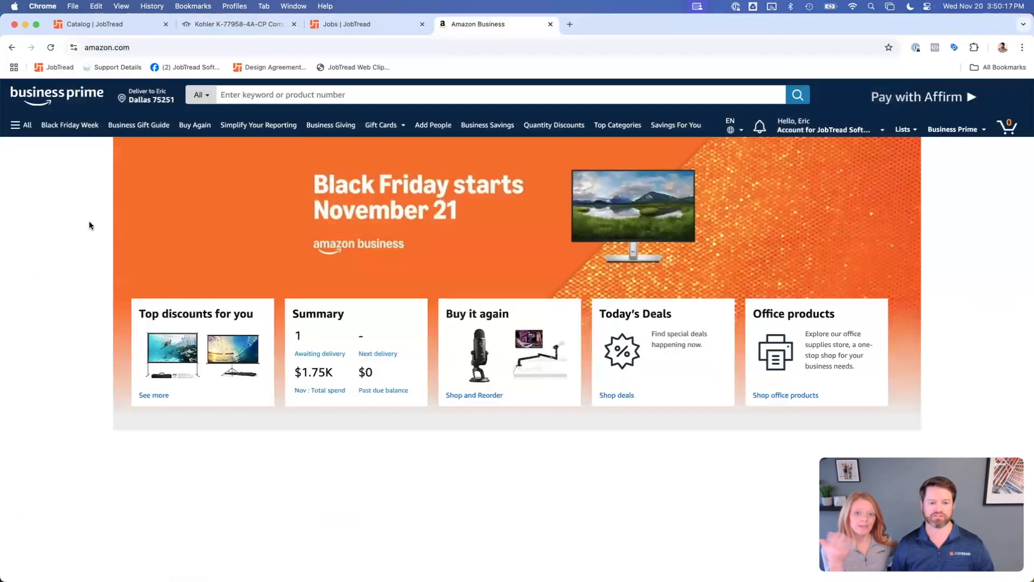
{"action": "left_click", "coordinate": [284, 95]}
{"action": "type", "text": "light fixture"}
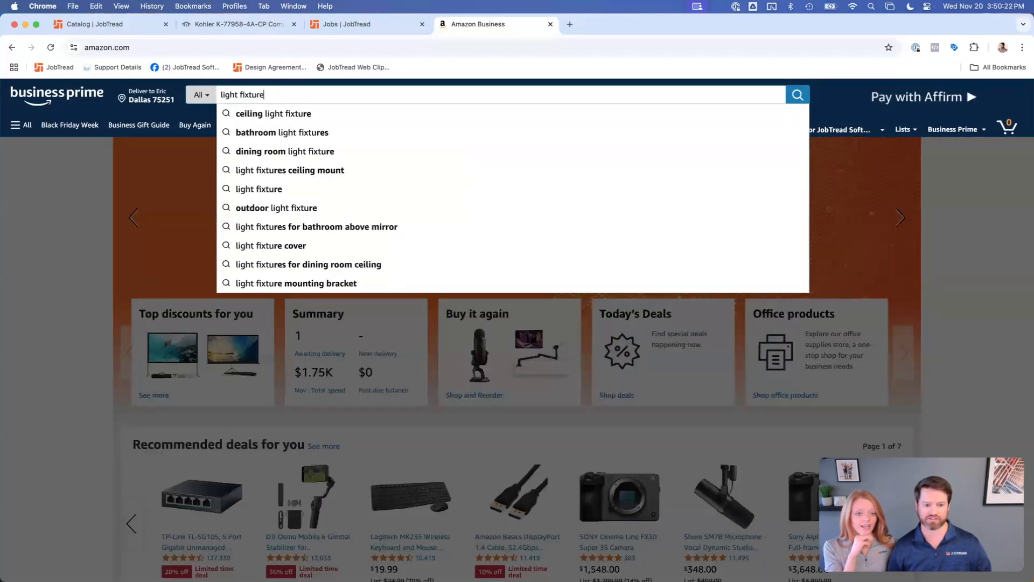
{"action": "key", "text": "Return"}
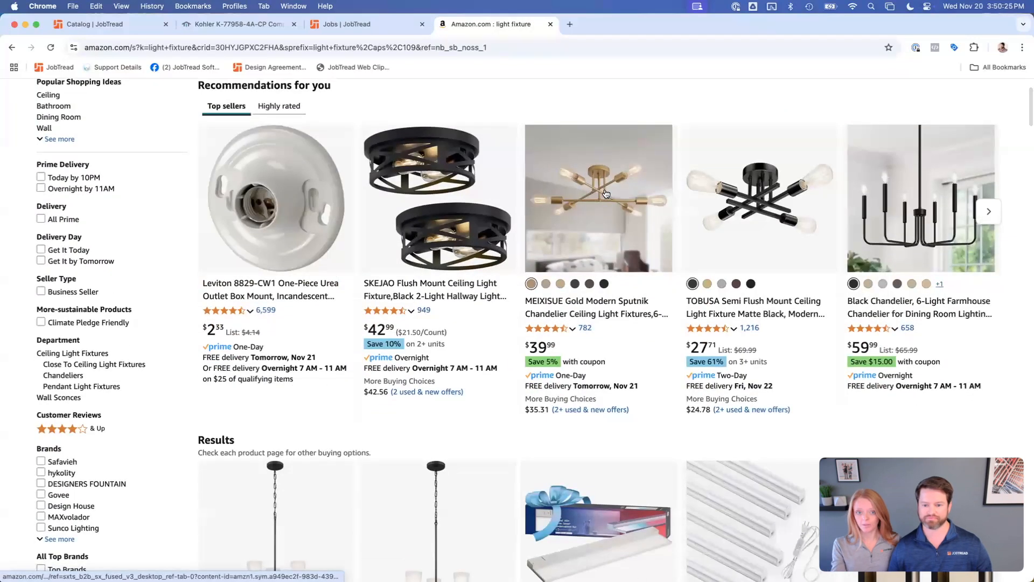
- Open the MEIXISUE gold Sputnik chandelier's product page and launch the JobTread Web Clipper on it
{"action": "left_click", "coordinate": [587, 221]}
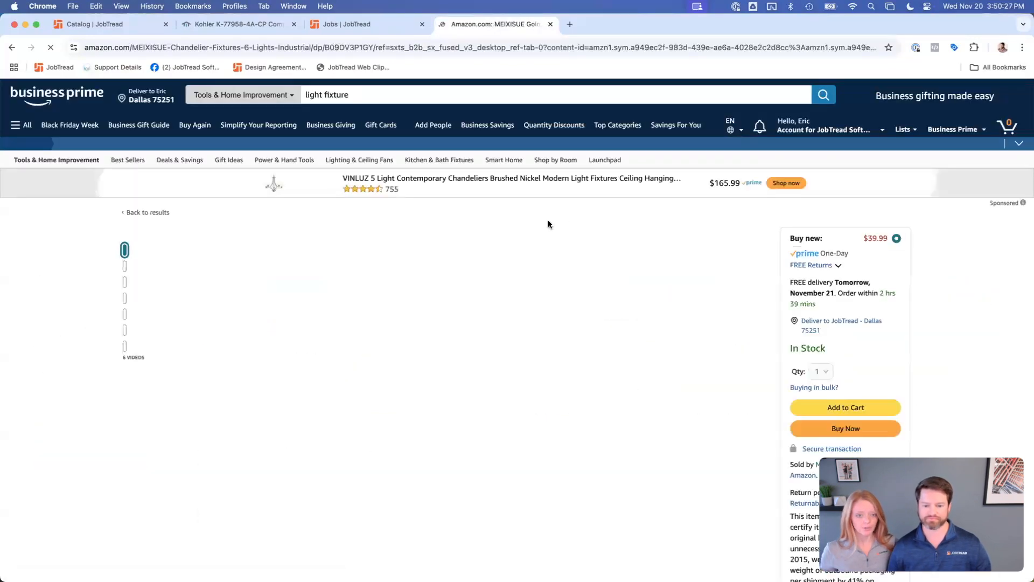
{"action": "scroll", "coordinate": [571, 214], "scroll_direction": "down", "scroll_amount": 2}
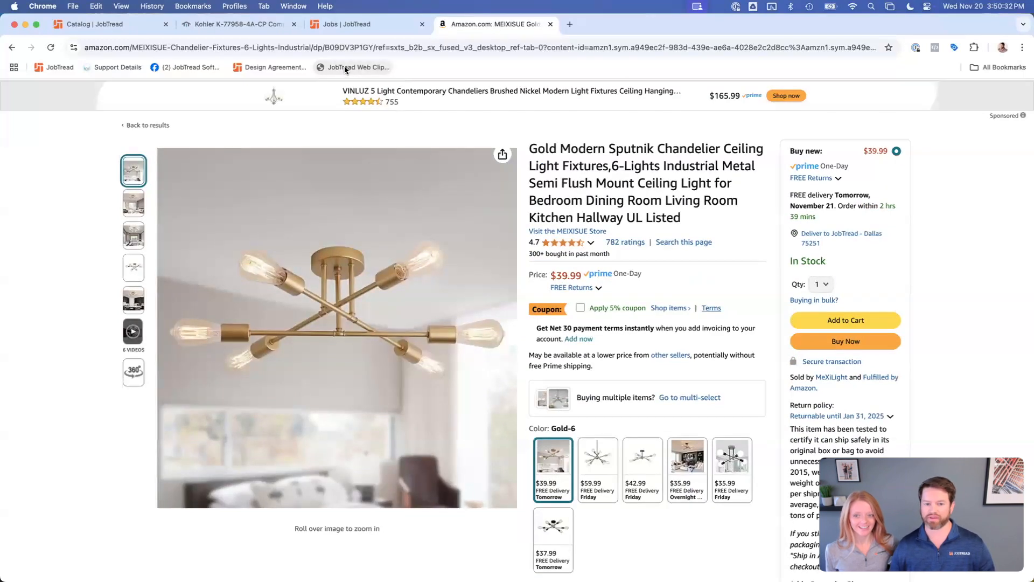
{"action": "scroll", "coordinate": [544, 125], "scroll_direction": "up", "scroll_amount": 2}
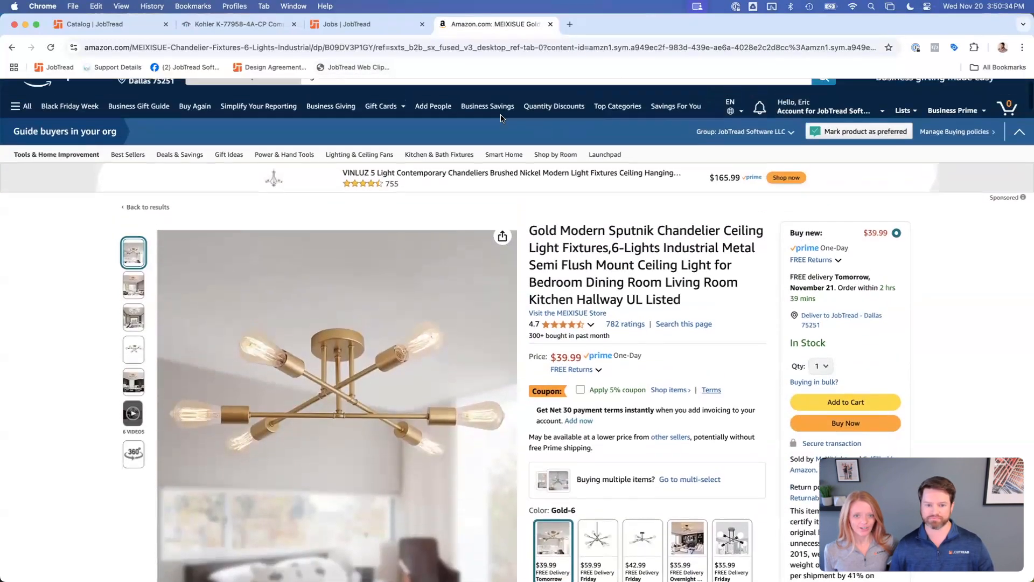
{"action": "left_click", "coordinate": [353, 67]}
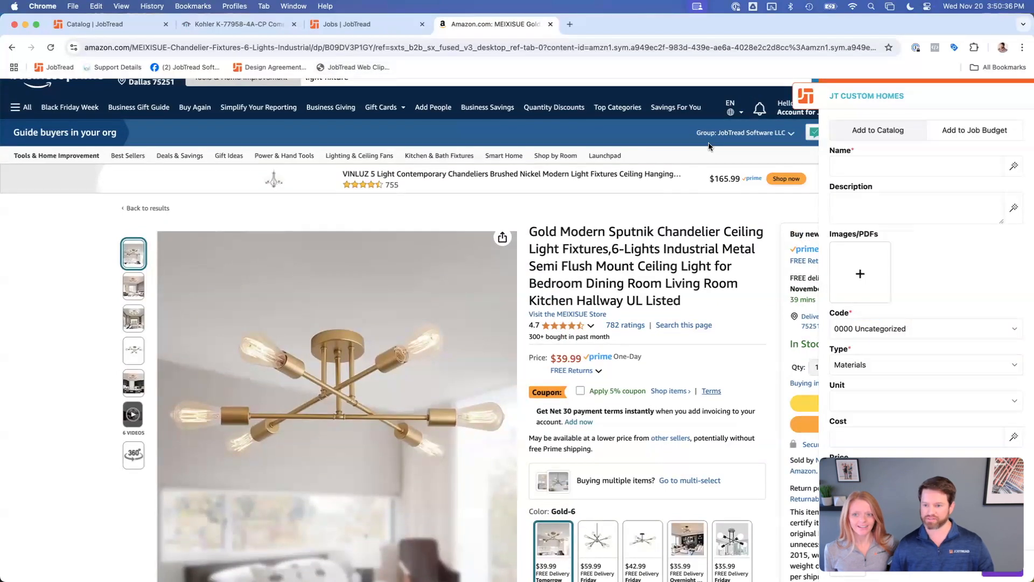
- Set the clipper to add to a job budget and choose the DEMO - Kitchen Remodel job
{"action": "scroll", "coordinate": [765, 211], "scroll_direction": "down", "scroll_amount": 3}
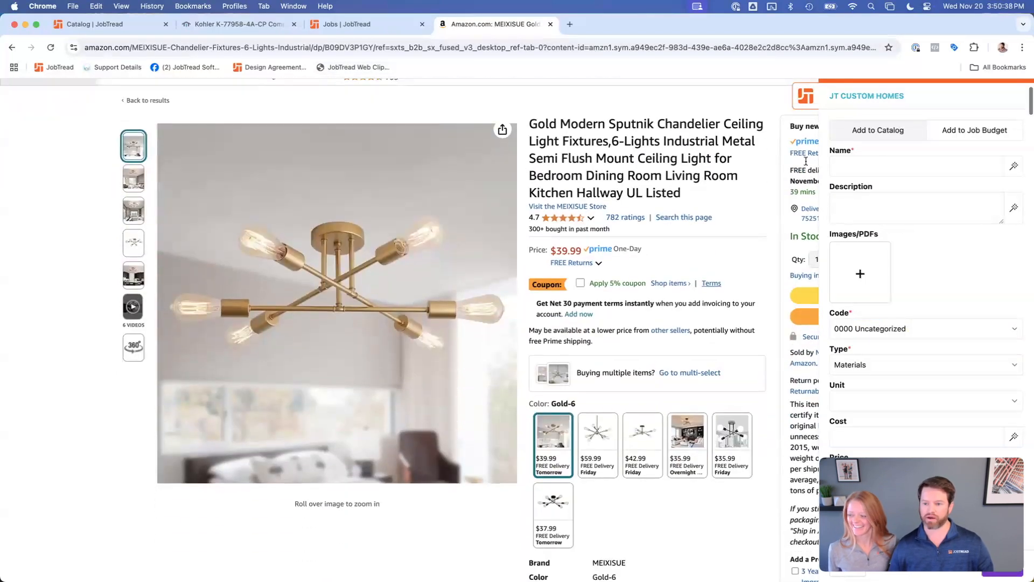
{"action": "left_click", "coordinate": [978, 132]}
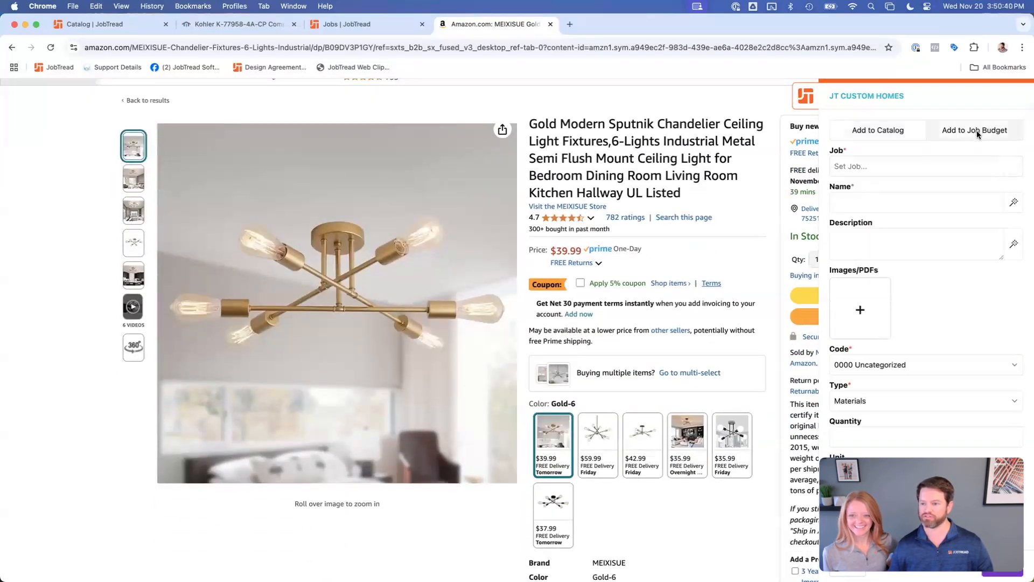
{"action": "left_click", "coordinate": [874, 166]}
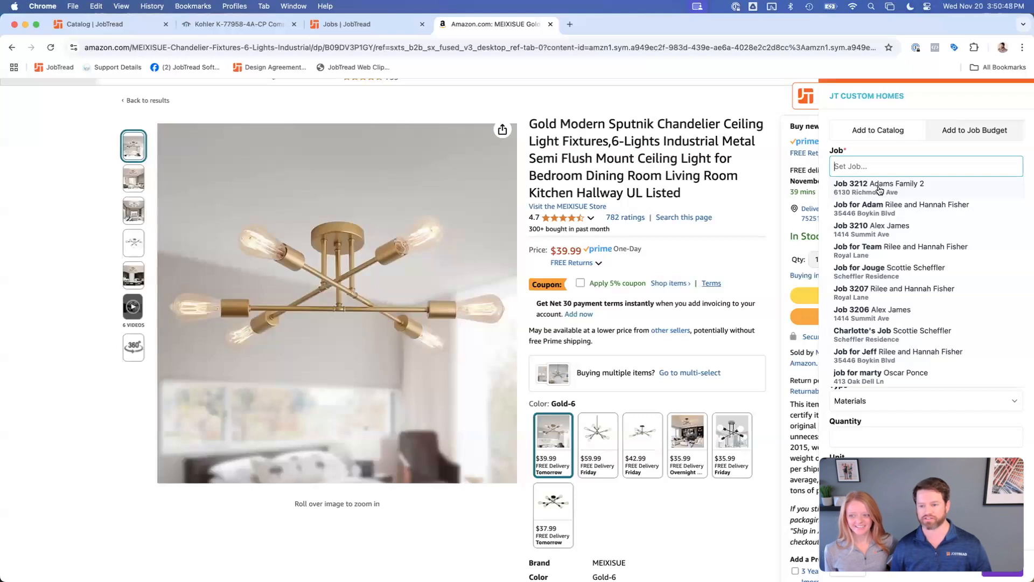
{"action": "type", "text": "1177"}
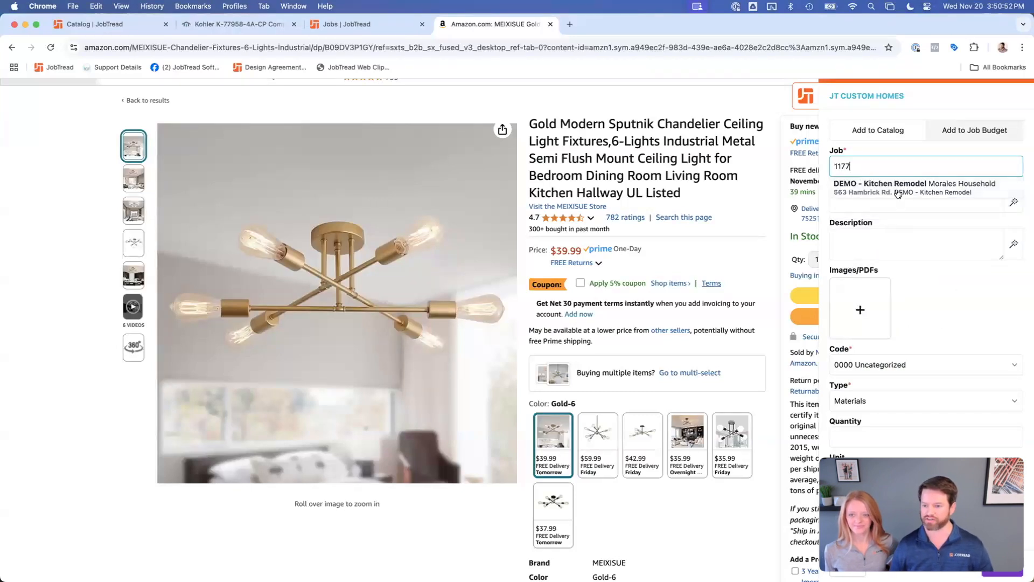
{"action": "left_click", "coordinate": [898, 188]}
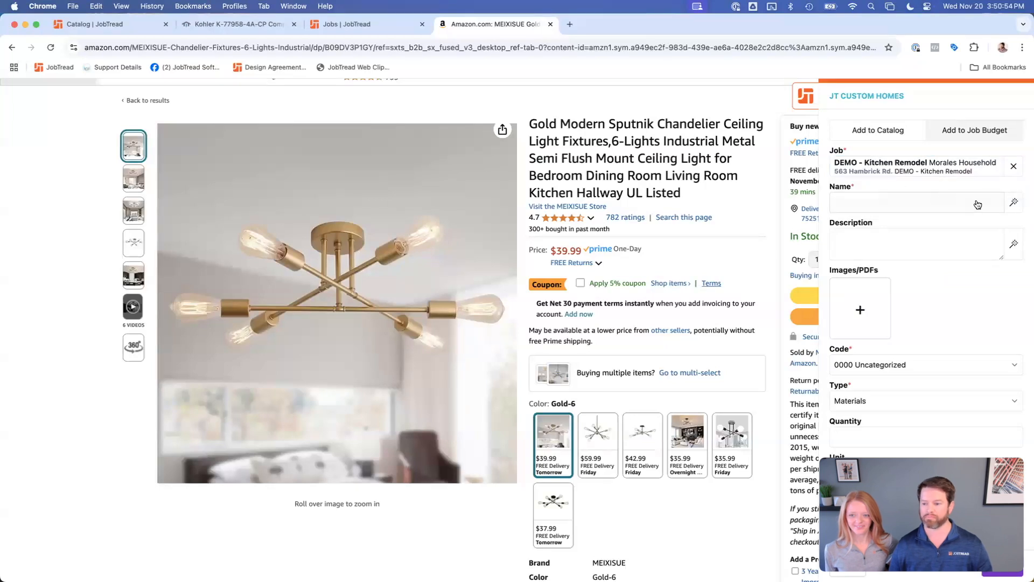
- Capture the product title as the item name and the "6-Light Sputnik Chandelier" text block as its description
{"action": "left_click", "coordinate": [1015, 203]}
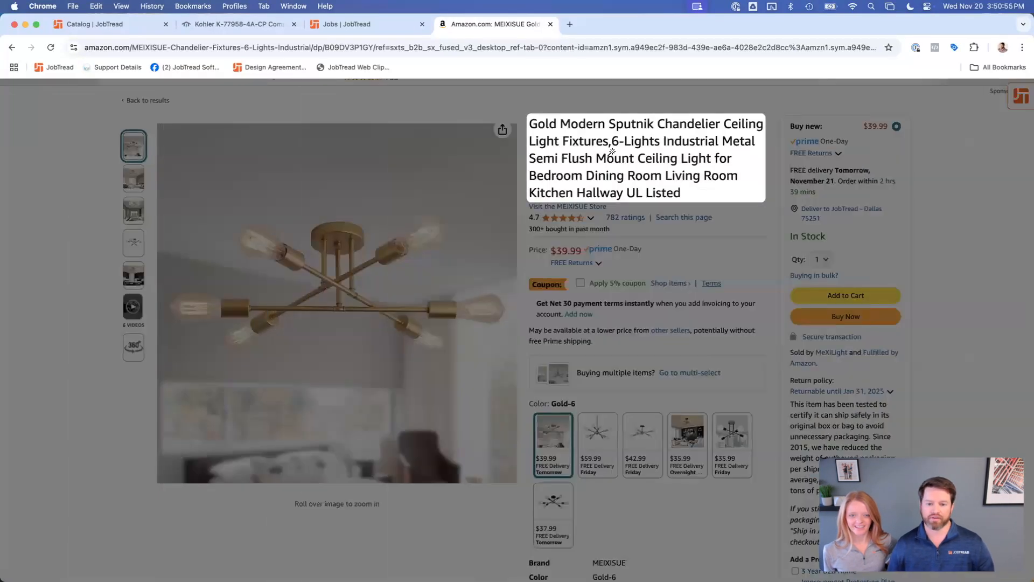
{"action": "left_click", "coordinate": [613, 151]}
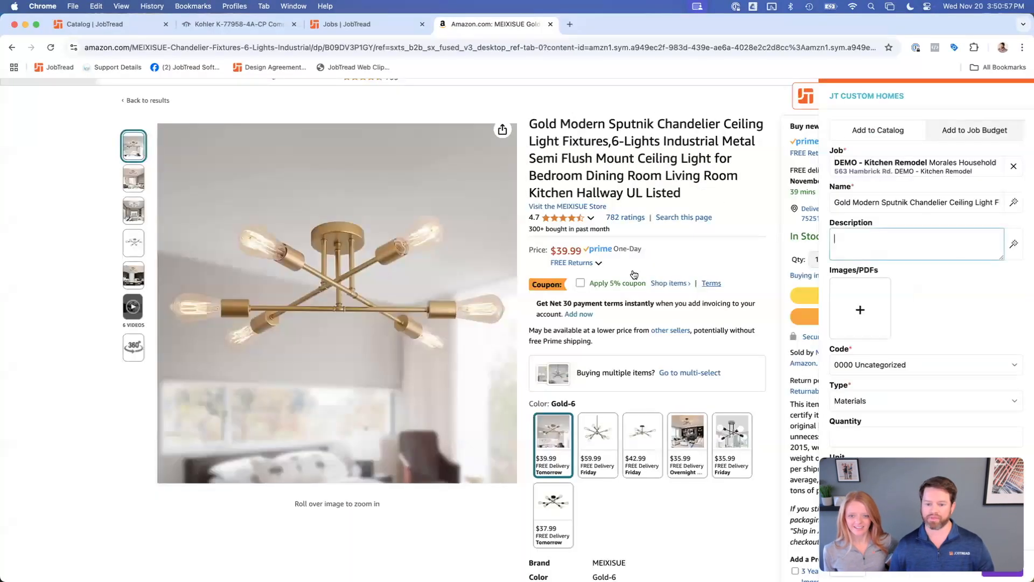
{"action": "scroll", "coordinate": [634, 275], "scroll_direction": "down", "scroll_amount": 3}
{"action": "scroll", "coordinate": [634, 275], "scroll_direction": "down", "scroll_amount": 4}
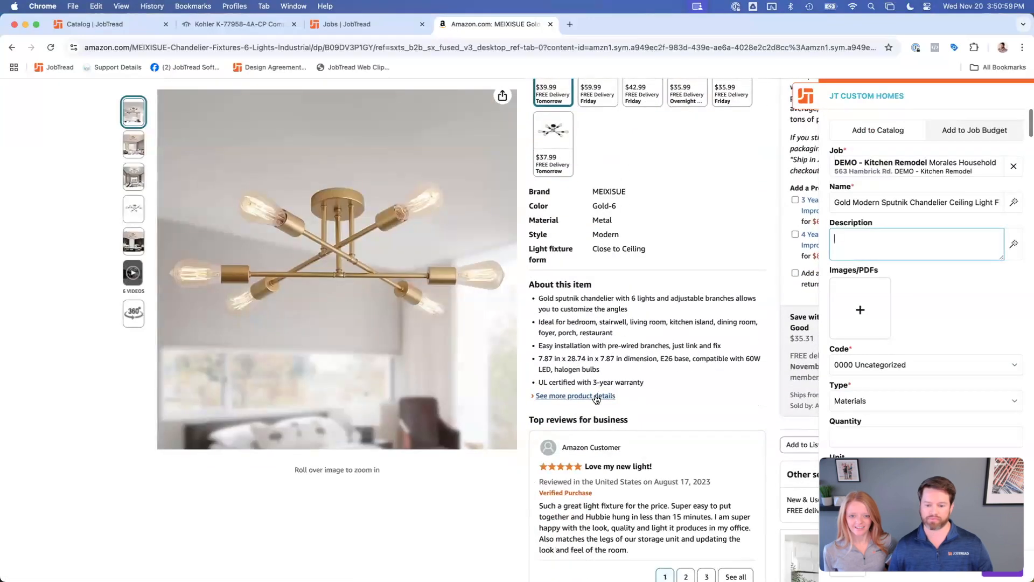
{"action": "scroll", "coordinate": [613, 351], "scroll_direction": "down", "scroll_amount": 3}
{"action": "scroll", "coordinate": [613, 350], "scroll_direction": "up", "scroll_amount": 6}
{"action": "scroll", "coordinate": [615, 352], "scroll_direction": "up", "scroll_amount": 2}
{"action": "scroll", "coordinate": [614, 352], "scroll_direction": "down", "scroll_amount": 12}
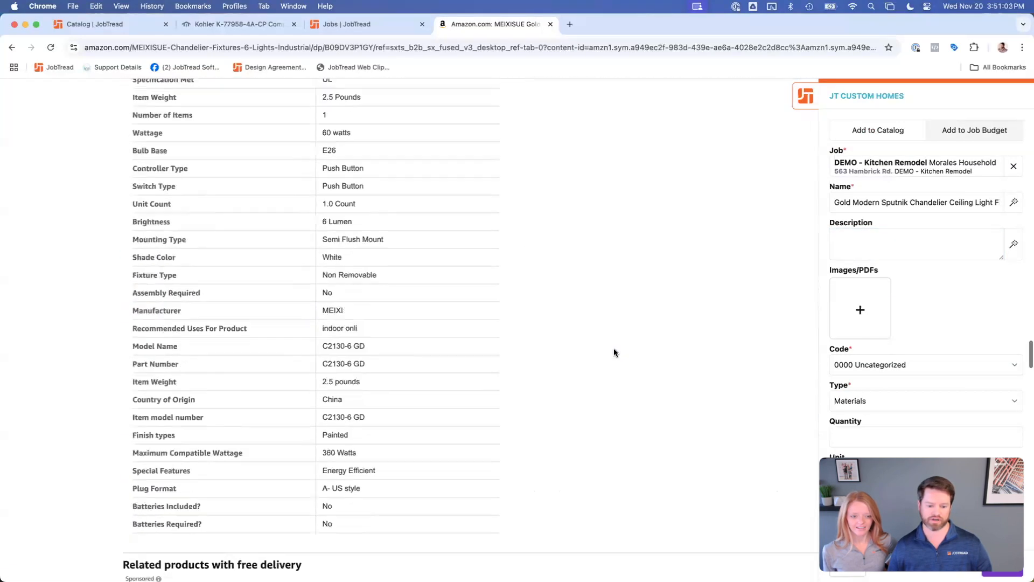
{"action": "scroll", "coordinate": [614, 353], "scroll_direction": "up", "scroll_amount": 15}
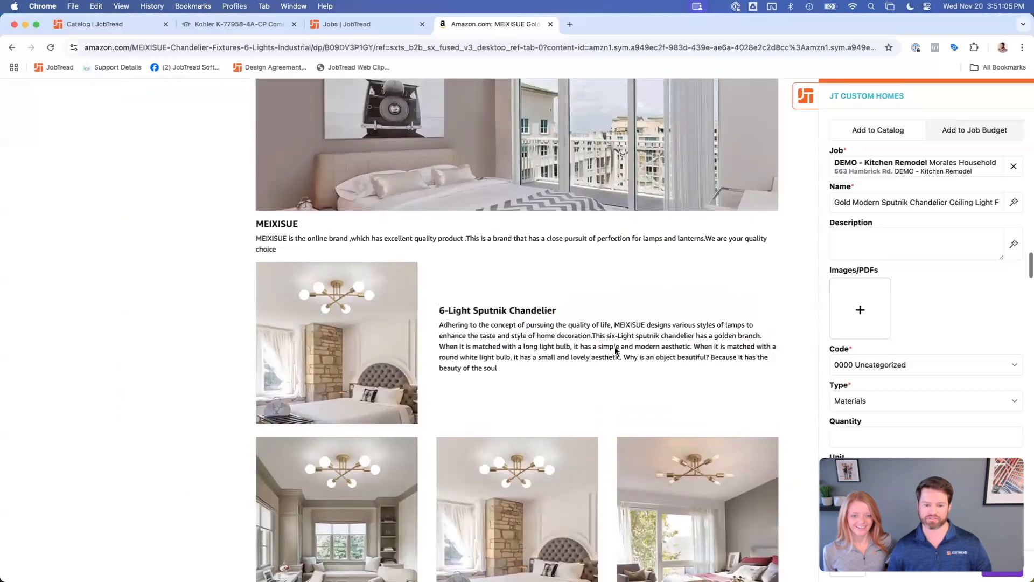
{"action": "scroll", "coordinate": [616, 352], "scroll_direction": "down", "scroll_amount": 2}
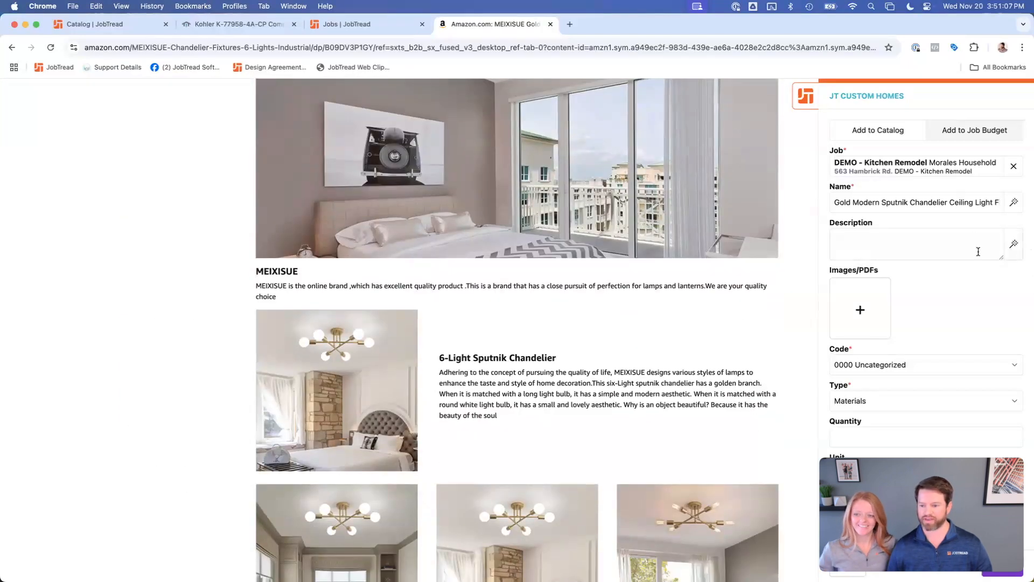
{"action": "left_click", "coordinate": [860, 310]}
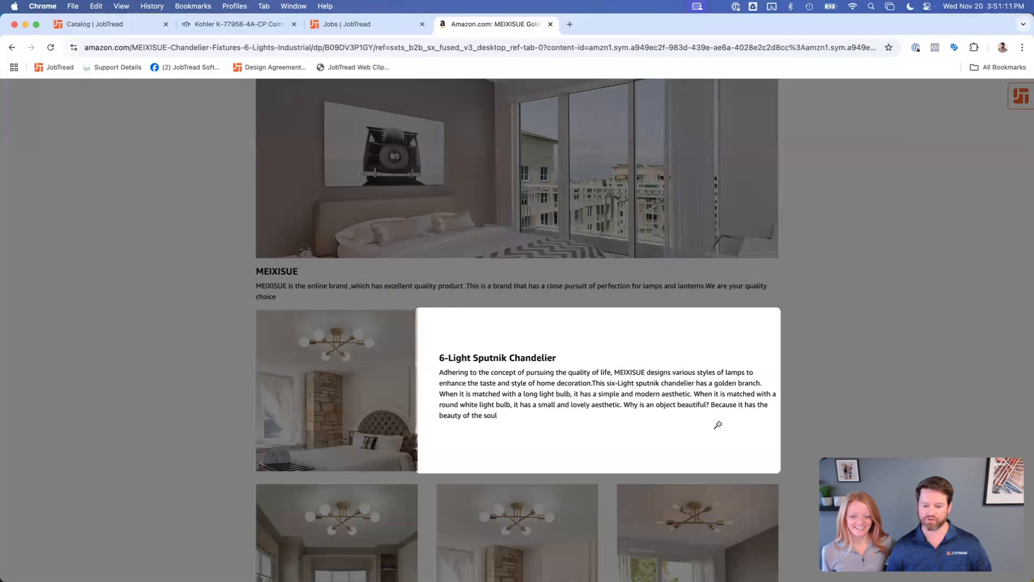
{"action": "left_click", "coordinate": [718, 425]}
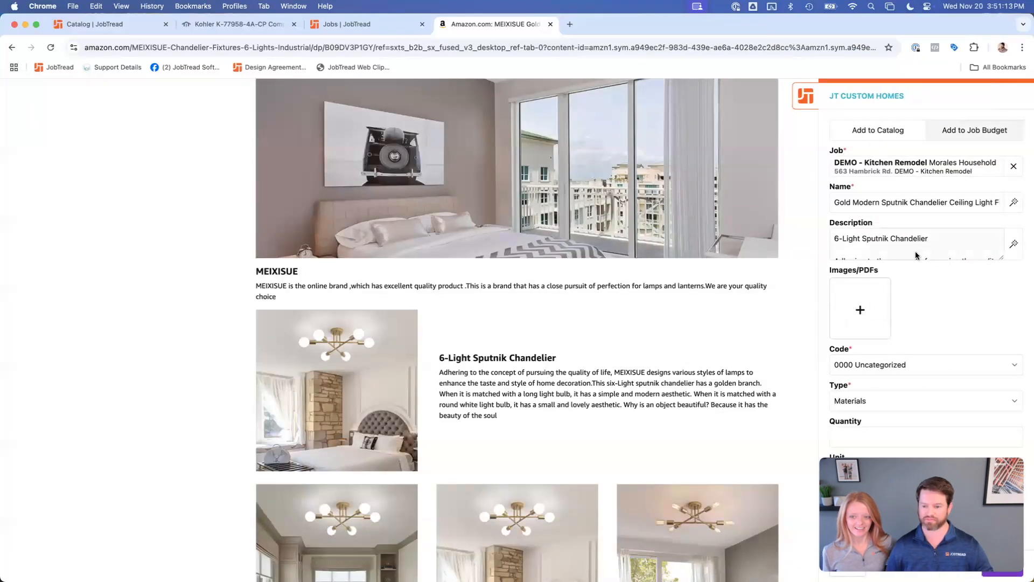
- Attach the bedroom chandelier photo and the MEIXISUE brand banner from the product description as images
{"action": "scroll", "coordinate": [752, 317], "scroll_direction": "up", "scroll_amount": 5}
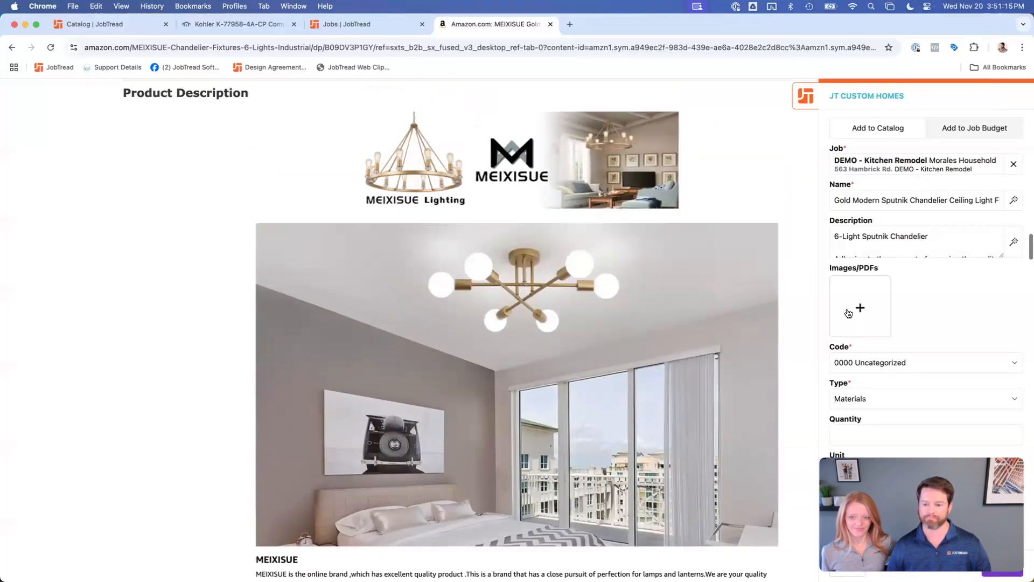
{"action": "left_click", "coordinate": [862, 306]}
{"action": "left_click", "coordinate": [539, 322]}
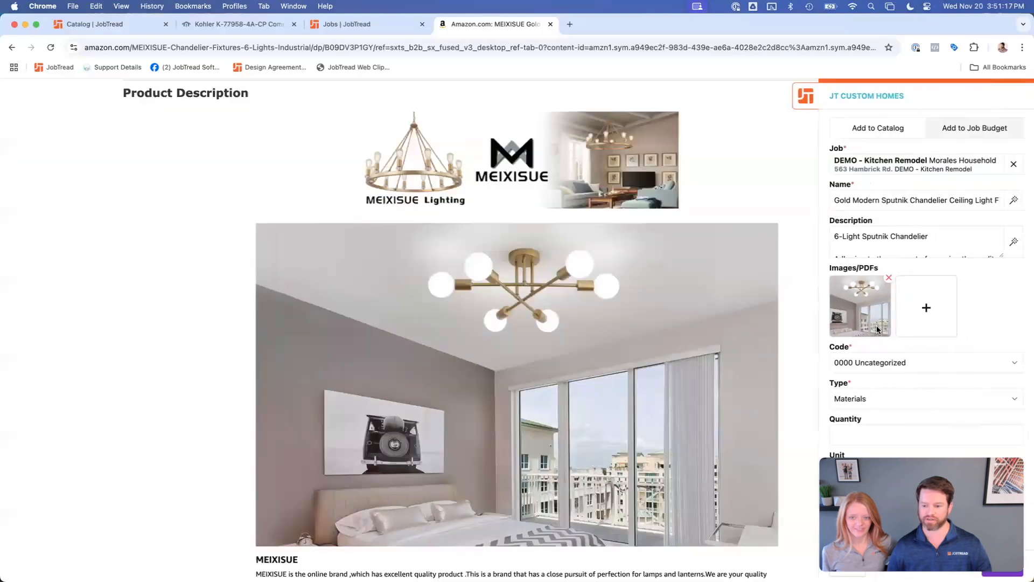
{"action": "left_click", "coordinate": [929, 313]}
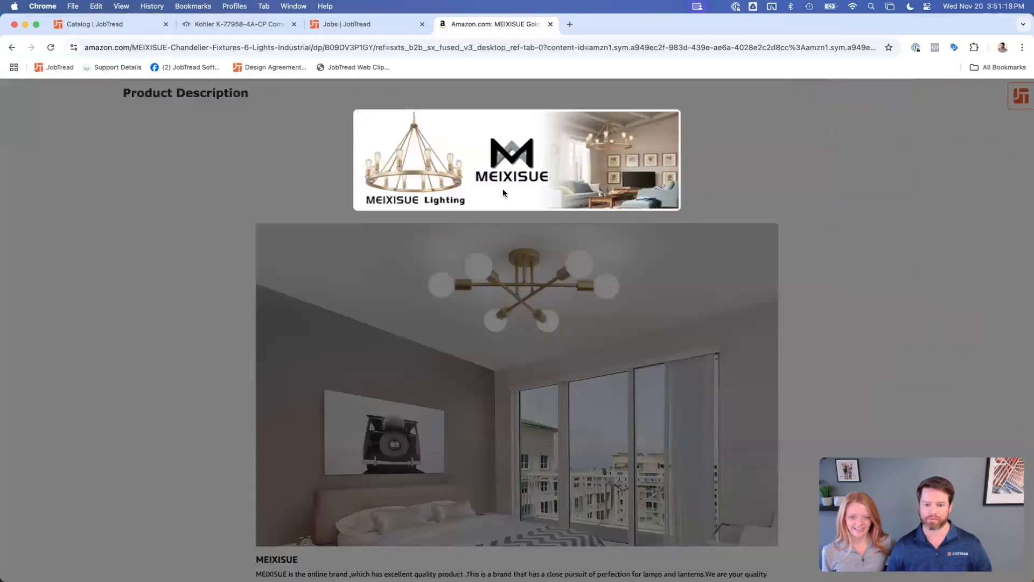
{"action": "left_click", "coordinate": [503, 193]}
{"action": "scroll", "coordinate": [589, 231], "scroll_direction": "down", "scroll_amount": 4}
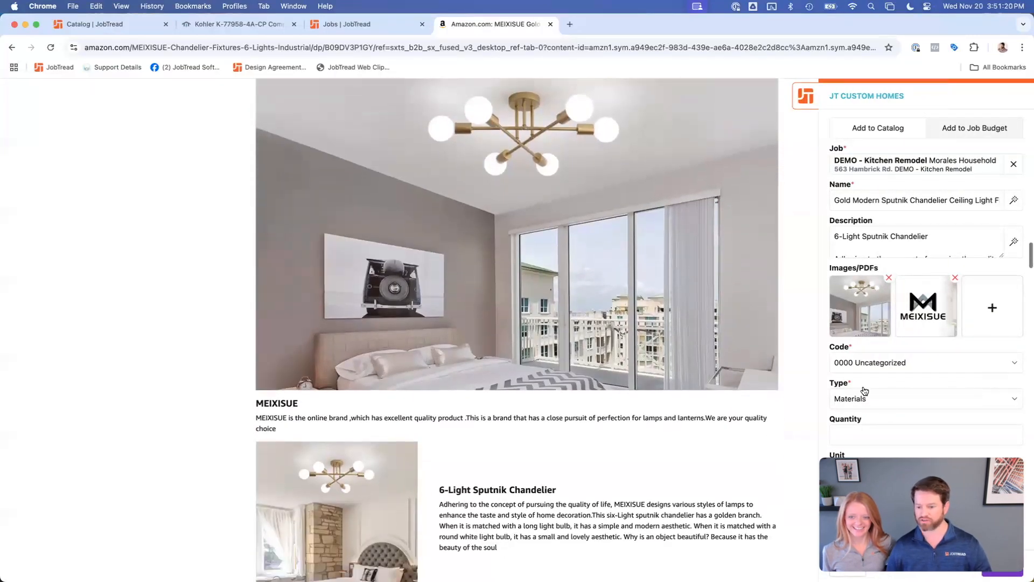
- Set the quantity to 5 and capture the product page's $39.99 price as the cost
{"action": "left_click", "coordinate": [900, 437]}
{"action": "scroll", "coordinate": [901, 434], "scroll_direction": "down", "scroll_amount": 1}
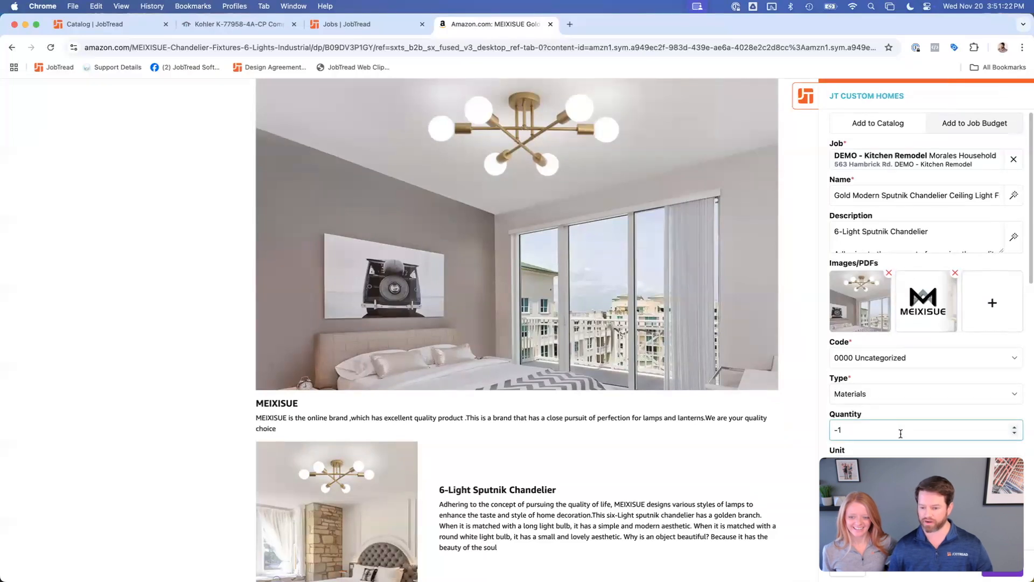
{"action": "type", "text": "5"}
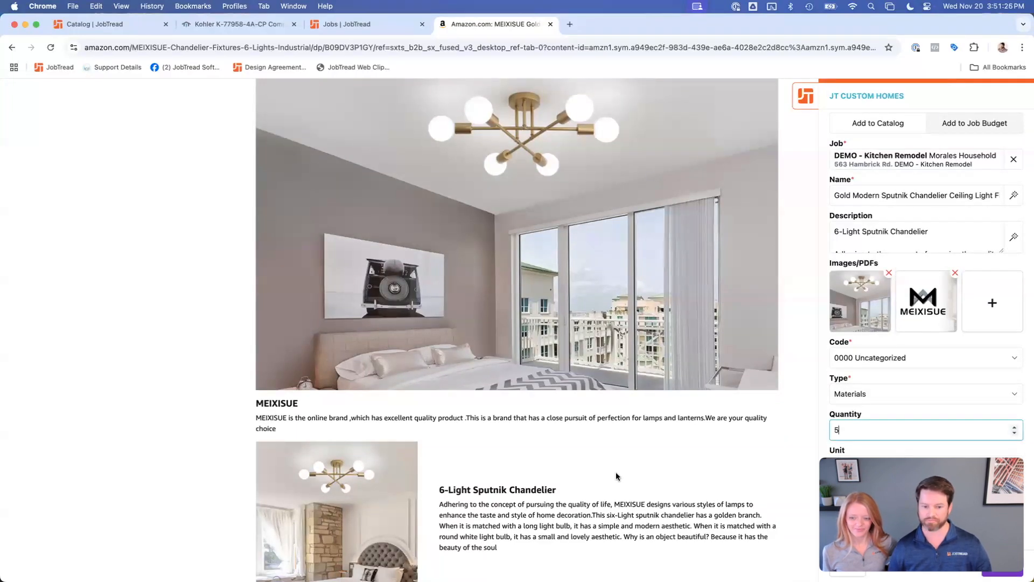
{"action": "scroll", "coordinate": [616, 476], "scroll_direction": "up", "scroll_amount": 20}
{"action": "scroll", "coordinate": [625, 462], "scroll_direction": "up", "scroll_amount": 15}
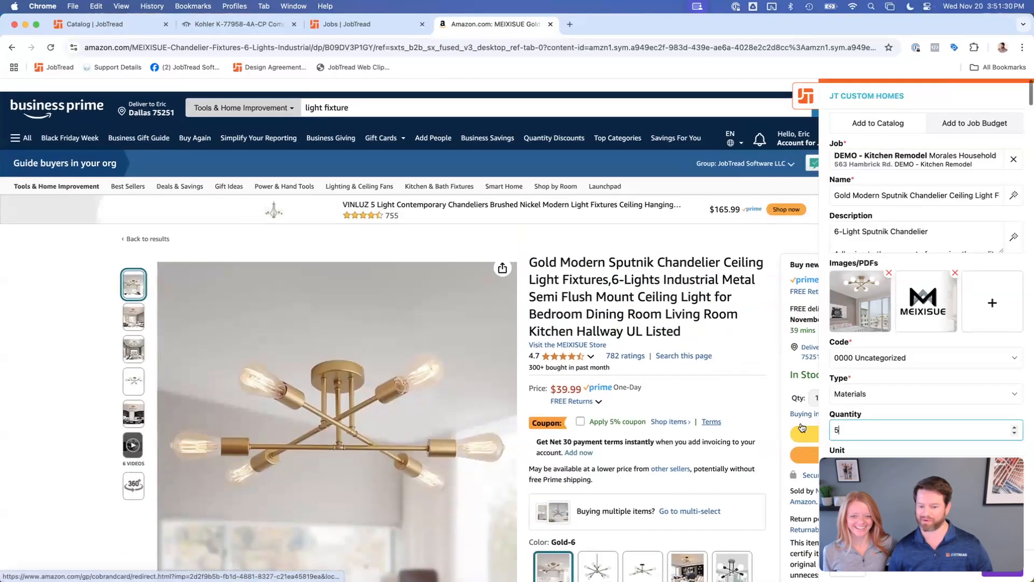
{"action": "left_click", "coordinate": [1014, 502]}
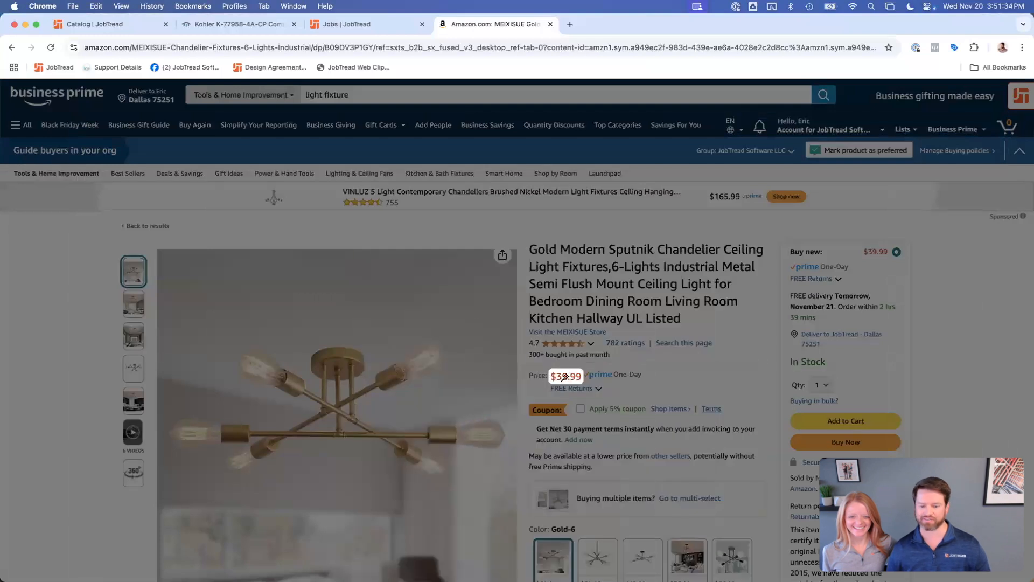
{"action": "left_click", "coordinate": [564, 377]}
- Set the unit to Each and the margin to 50%
{"action": "scroll", "coordinate": [890, 457], "scroll_direction": "down", "scroll_amount": 3}
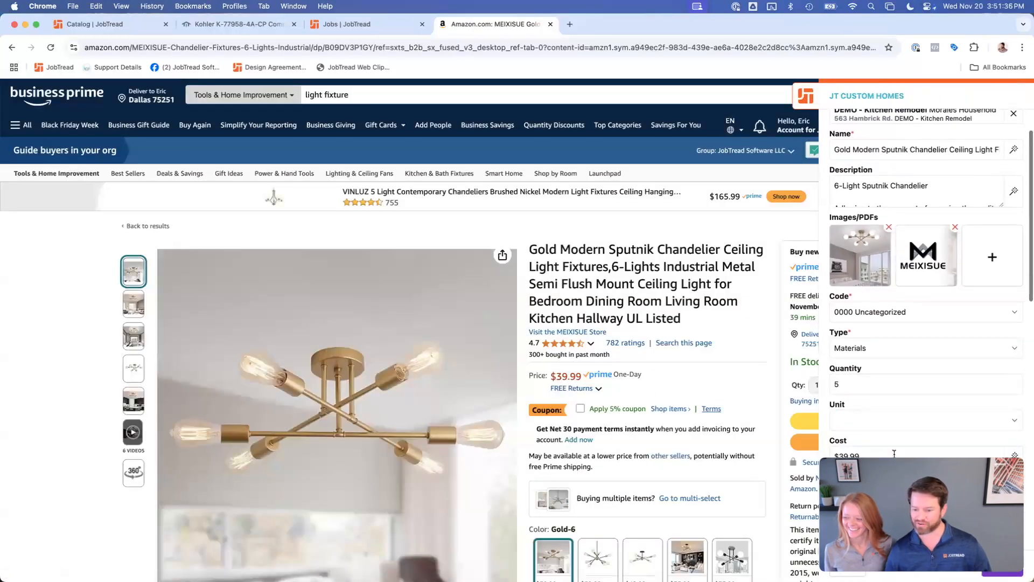
{"action": "left_click", "coordinate": [898, 411]}
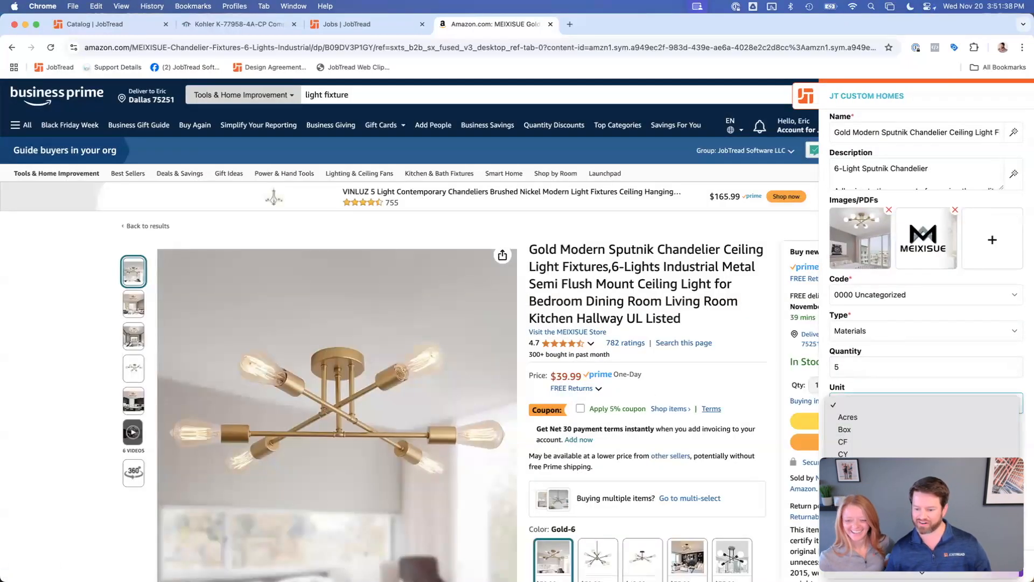
{"action": "left_click", "coordinate": [886, 467]}
{"action": "scroll", "coordinate": [886, 434], "scroll_direction": "down", "scroll_amount": 3}
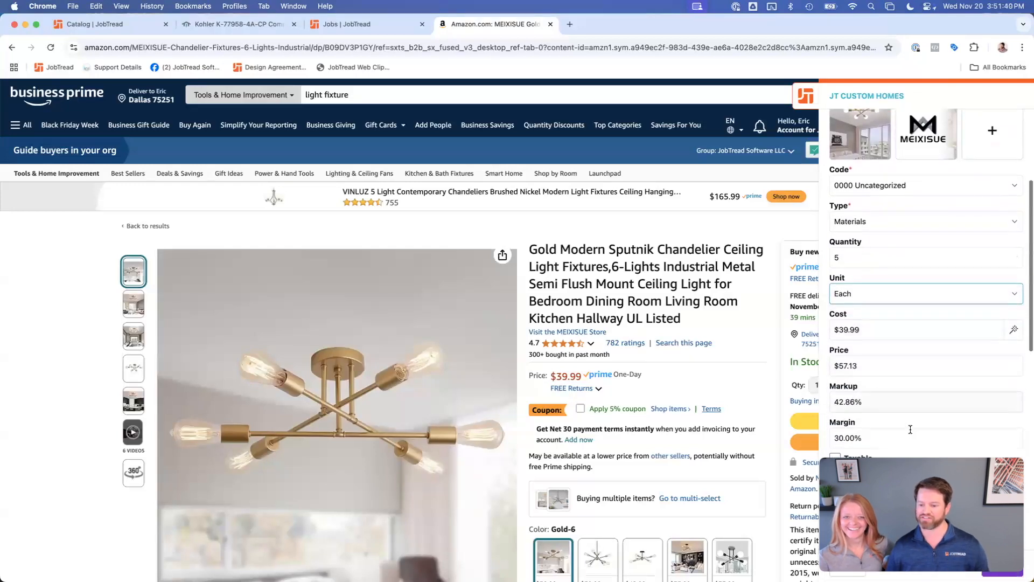
{"action": "left_click", "coordinate": [886, 433]}
{"action": "type", "text": "50"}
- Save the clipped chandelier to the job budget and open that budget in JobTread
{"action": "scroll", "coordinate": [900, 430], "scroll_direction": "up", "scroll_amount": 5}
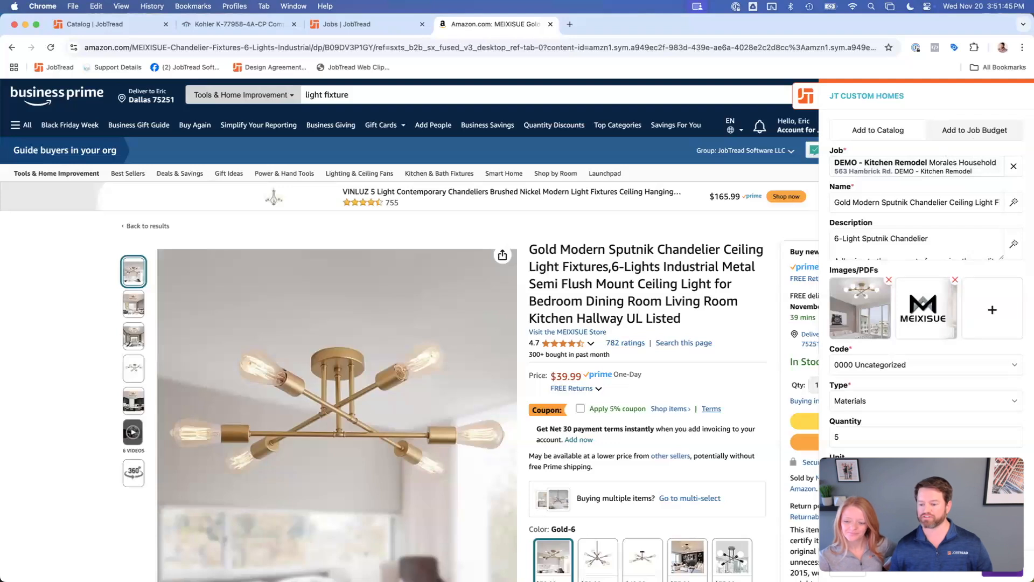
{"action": "left_click", "coordinate": [996, 572]}
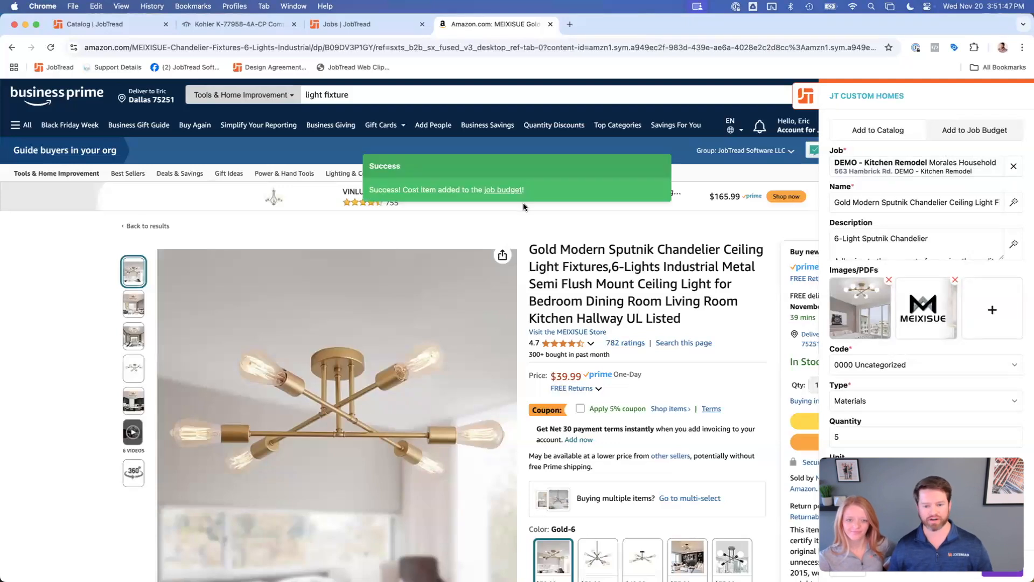
{"action": "left_click", "coordinate": [499, 190]}
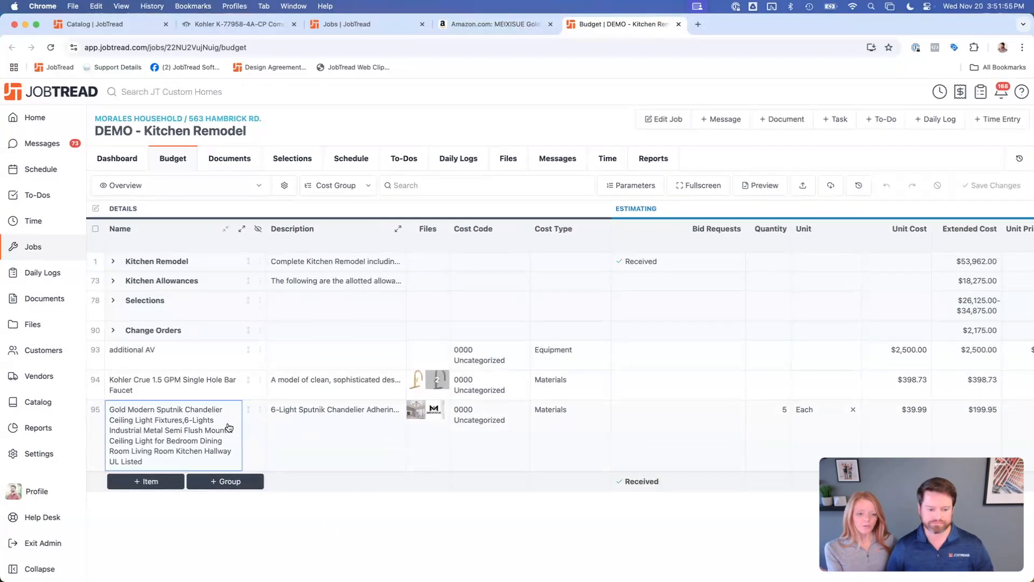
- Examine the Sputnik chandelier's cost item details, custom fields and attached images in the budget
{"action": "left_click", "coordinate": [262, 414]}
{"action": "left_click", "coordinate": [299, 409]}
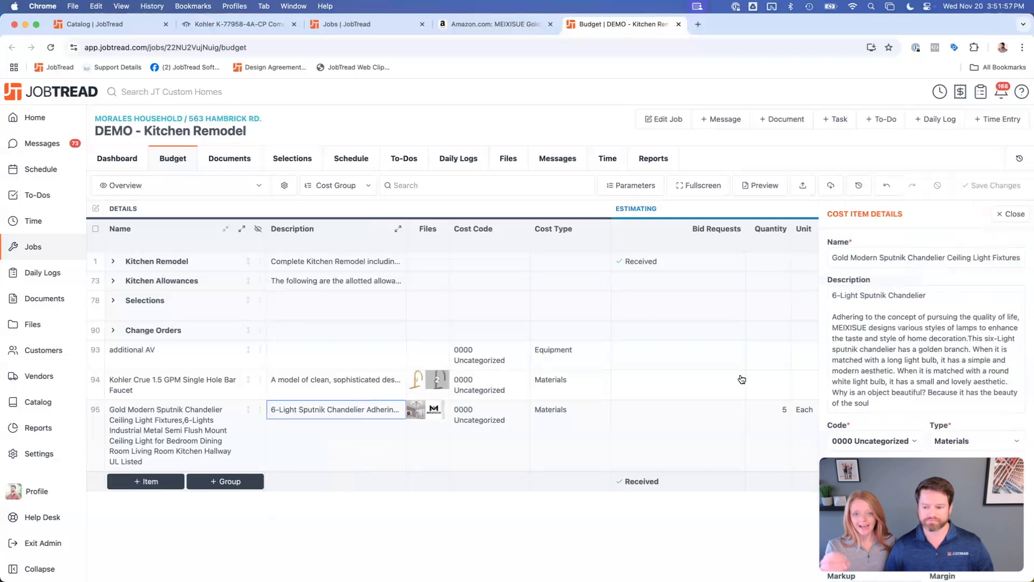
{"action": "scroll", "coordinate": [955, 401], "scroll_direction": "down", "scroll_amount": 3}
{"action": "scroll", "coordinate": [955, 401], "scroll_direction": "down", "scroll_amount": 10}
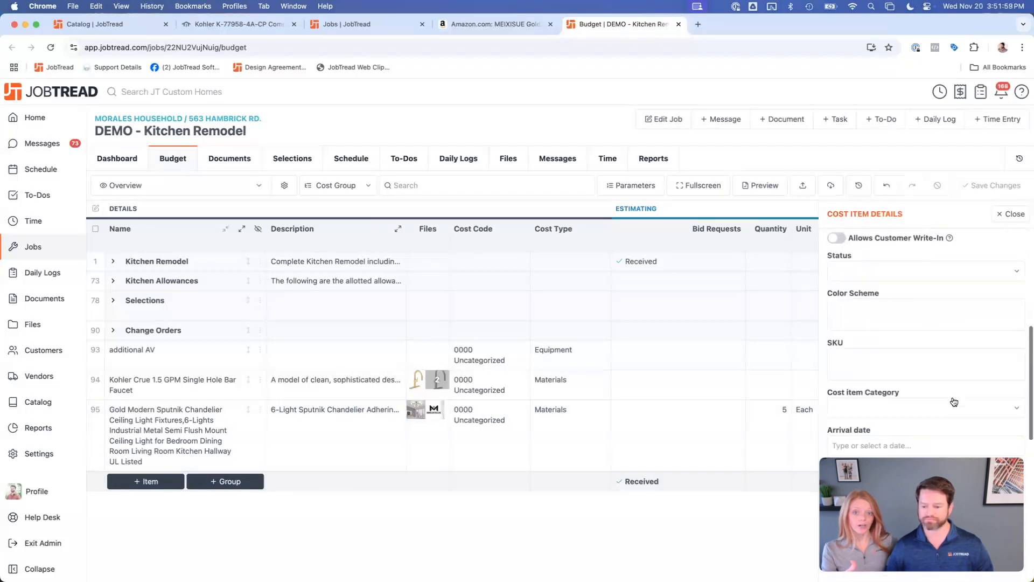
{"action": "scroll", "coordinate": [954, 407], "scroll_direction": "down", "scroll_amount": 3}
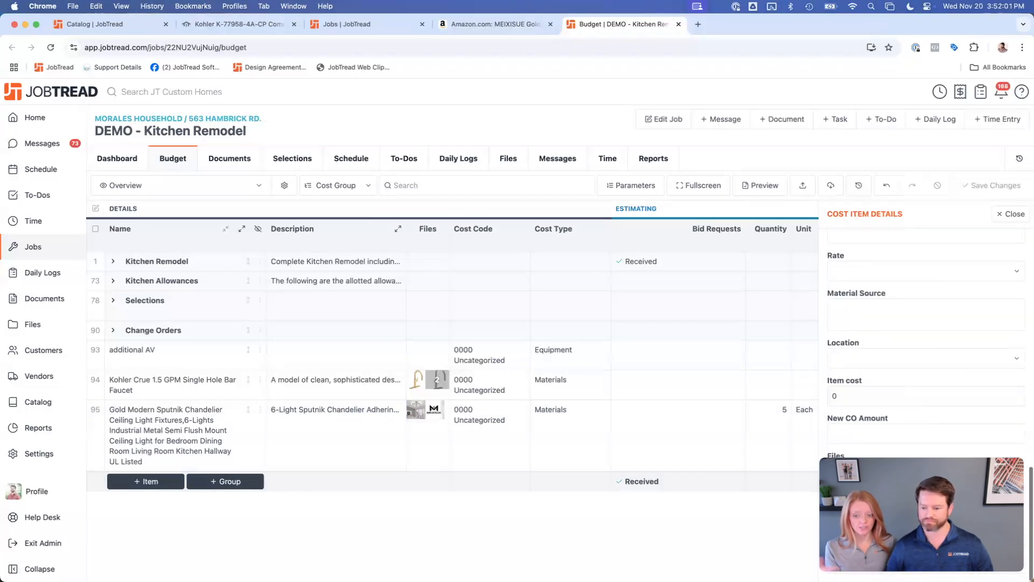
{"action": "left_click", "coordinate": [873, 504]}
{"action": "key", "text": "Right"}
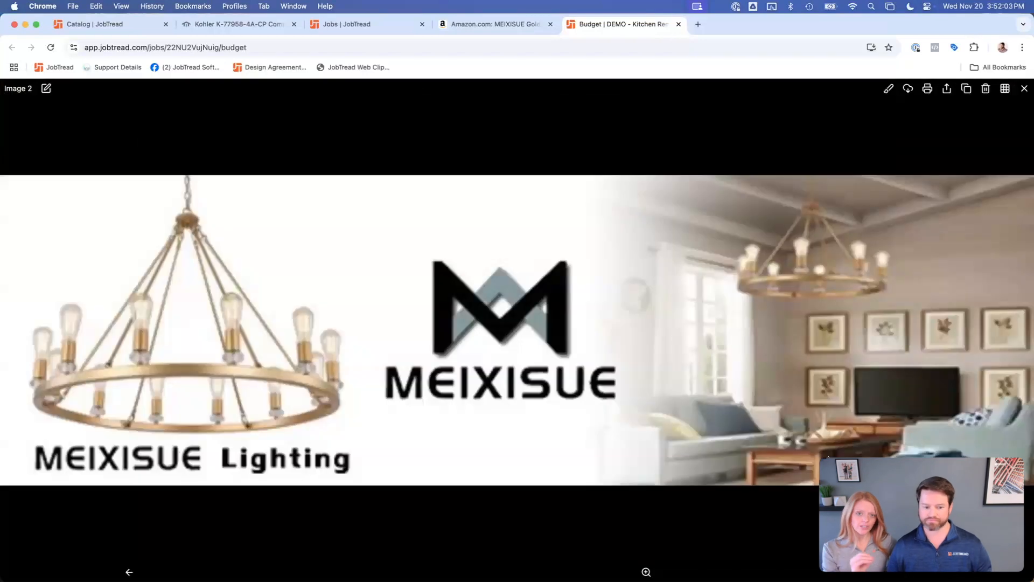
{"action": "key", "text": "Escape"}
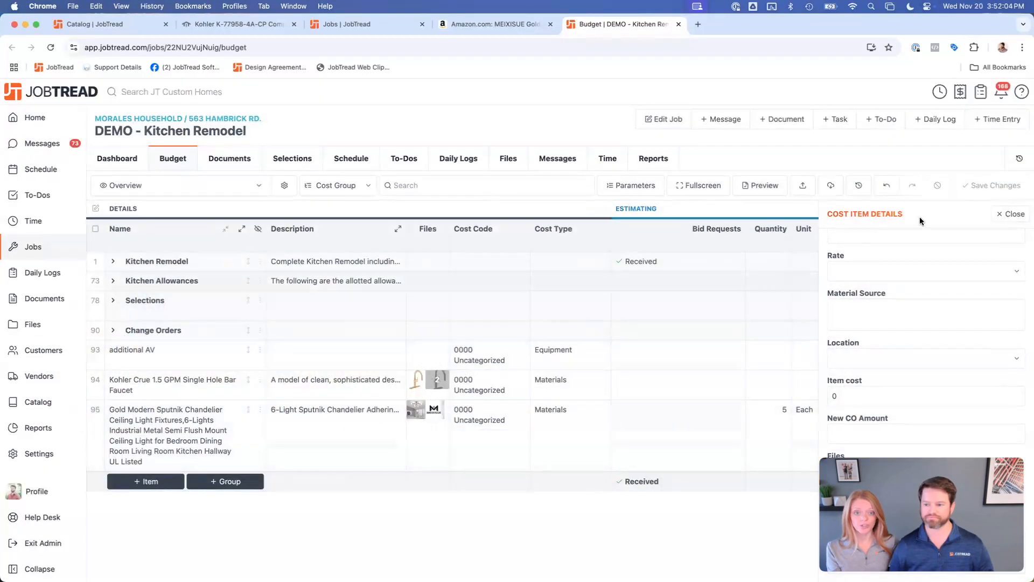
{"action": "left_click", "coordinate": [1007, 214]}
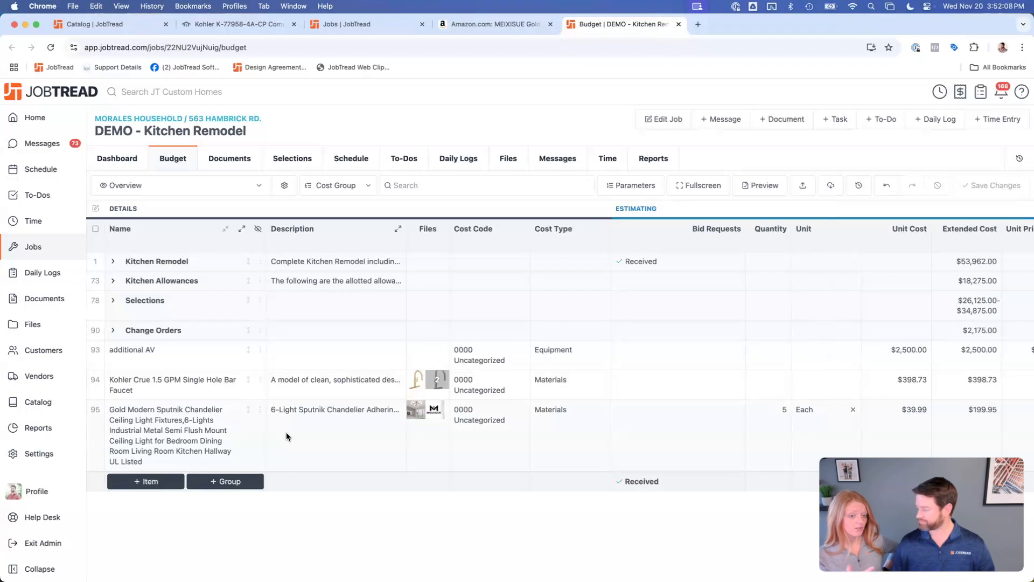
- Select the Kohler faucet and Sputnik chandelier items and view the templates for a new document, leaving without creating one
{"action": "left_click", "coordinate": [97, 403], "text": "shift"}
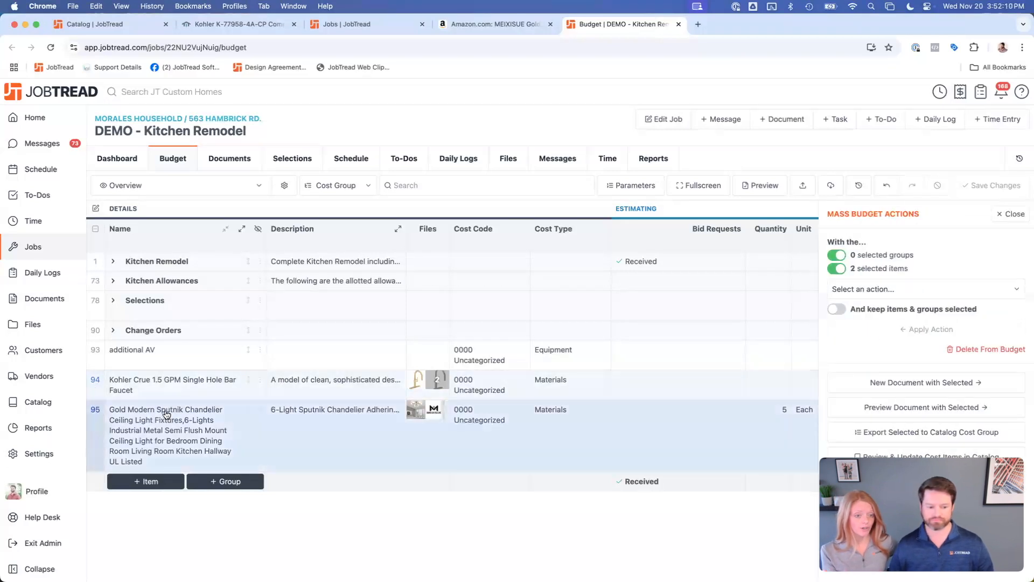
{"action": "left_click", "coordinate": [923, 383]}
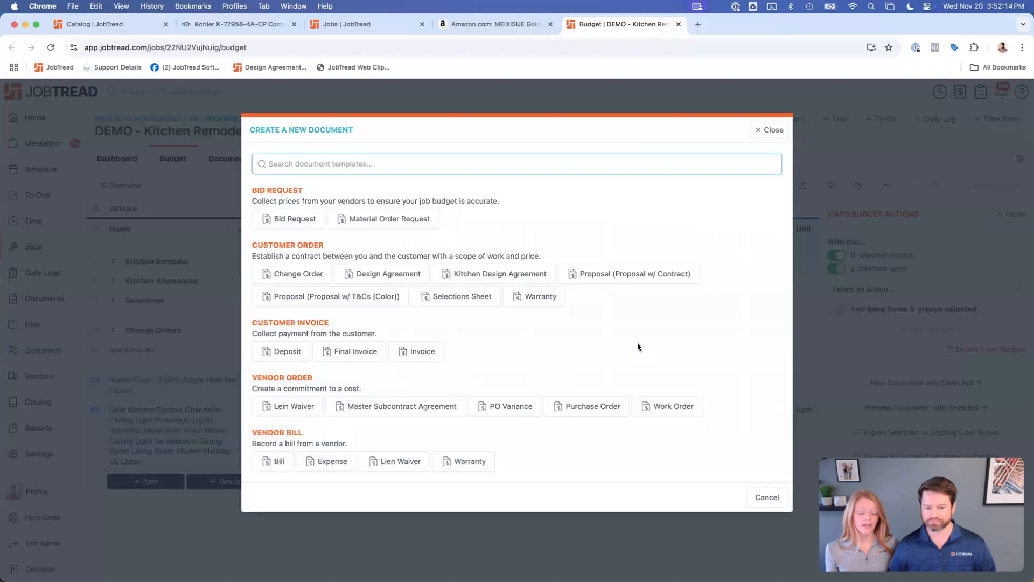
{"action": "key", "text": "Escape"}
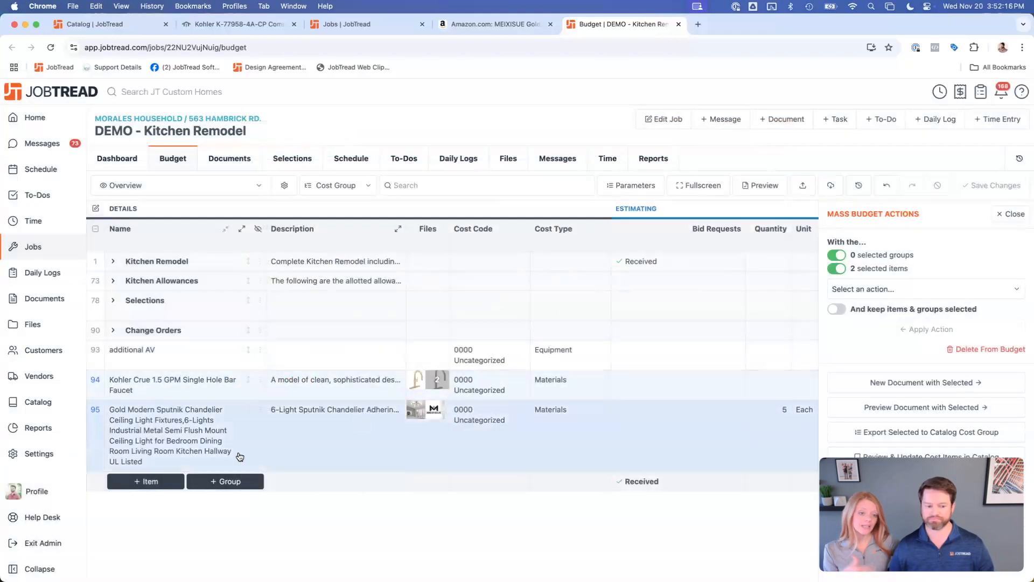
{"action": "left_click", "coordinate": [1010, 214]}
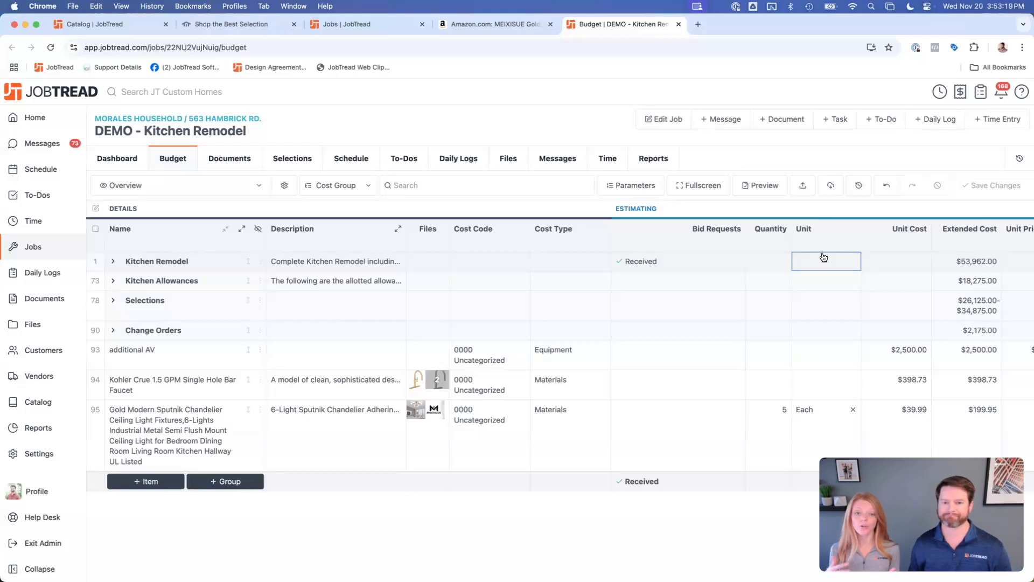
- Open zoom.com in a new browser tab and launch the JobTread Web Clipper on it
{"action": "left_click", "coordinate": [697, 28]}
{"action": "type", "text": "zoom.com"}
{"action": "key", "text": "Return"}
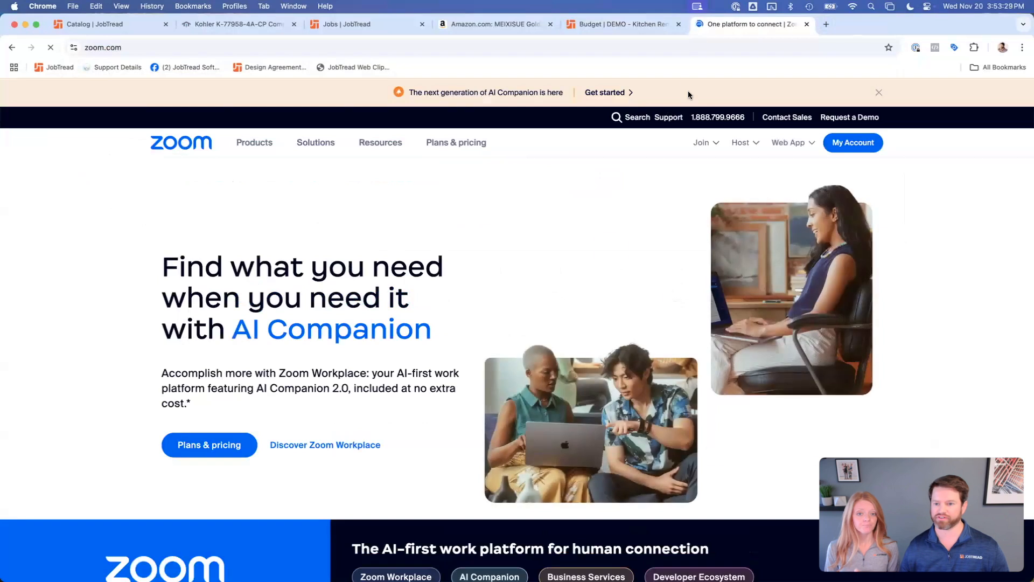
{"action": "left_click", "coordinate": [372, 66]}
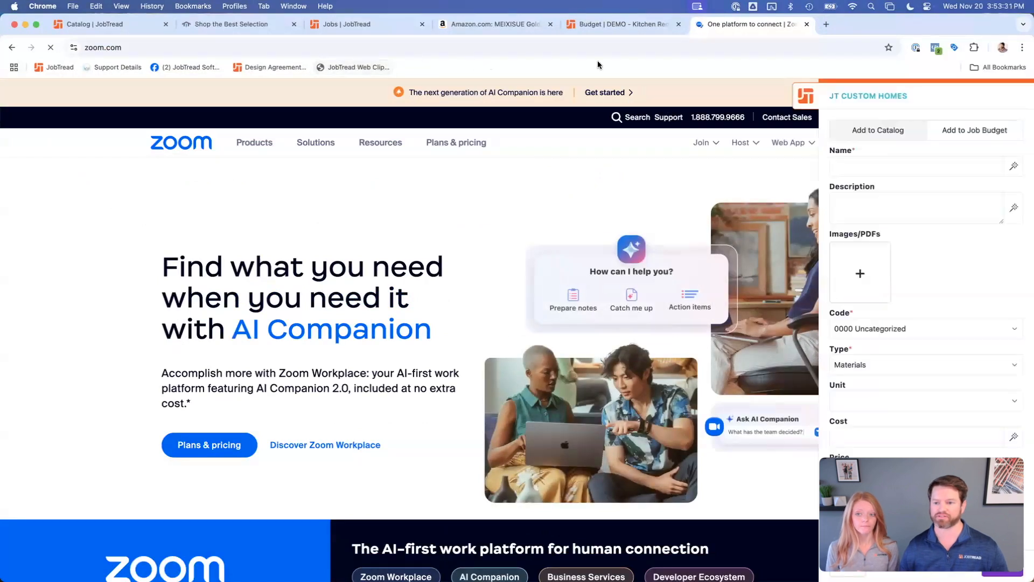
- Go to minards.com in the same browser tab
{"action": "left_click", "coordinate": [338, 47]}
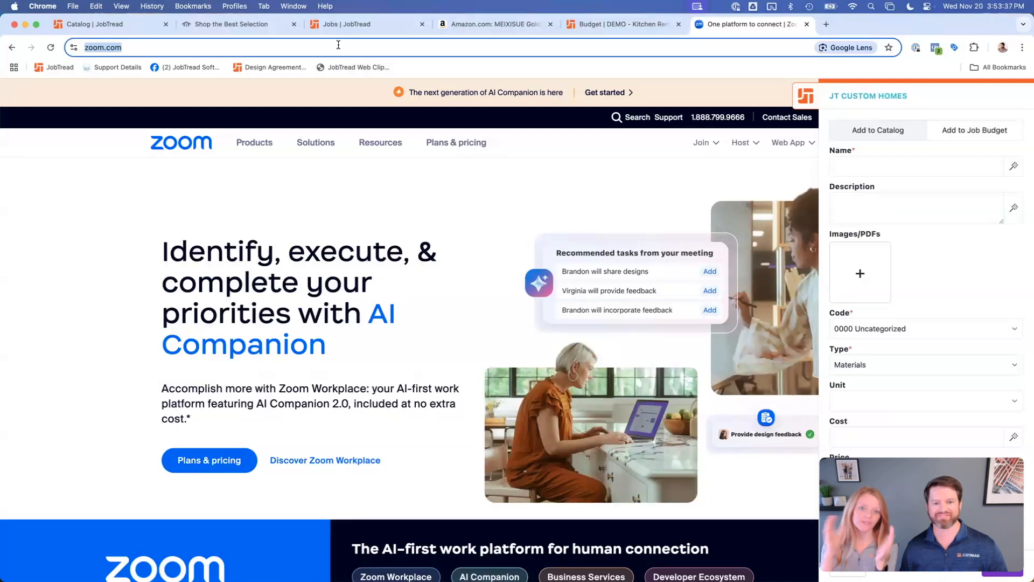
{"action": "type", "text": "minar"}
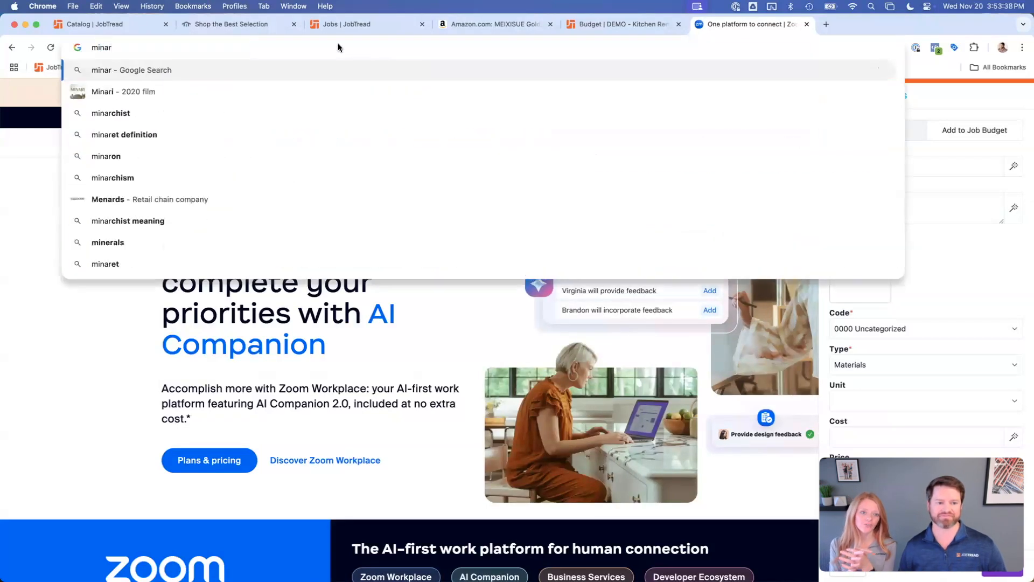
{"action": "type", "text": "ds.com"}
{"action": "key", "text": "Return"}
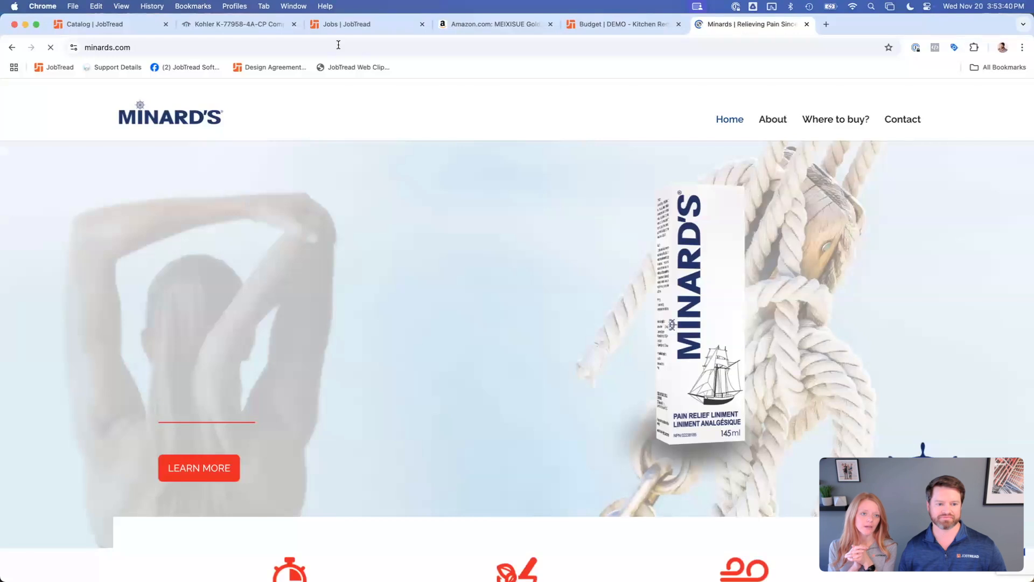
- Replace the web address with menards.com and load the Menards home page
{"action": "left_click", "coordinate": [338, 46]}
{"action": "type", "text": "min"}
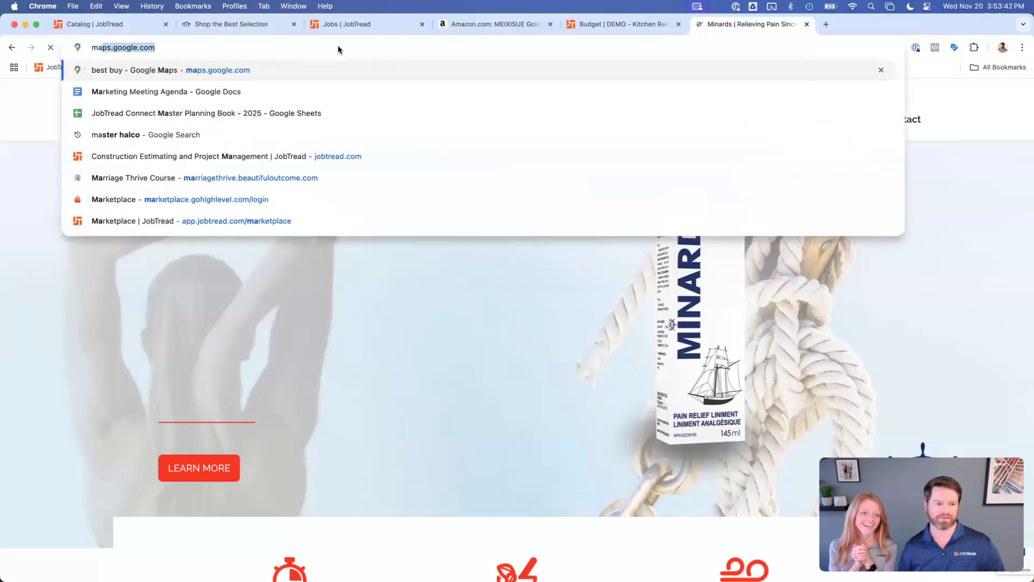
{"action": "type", "text": "ar"}
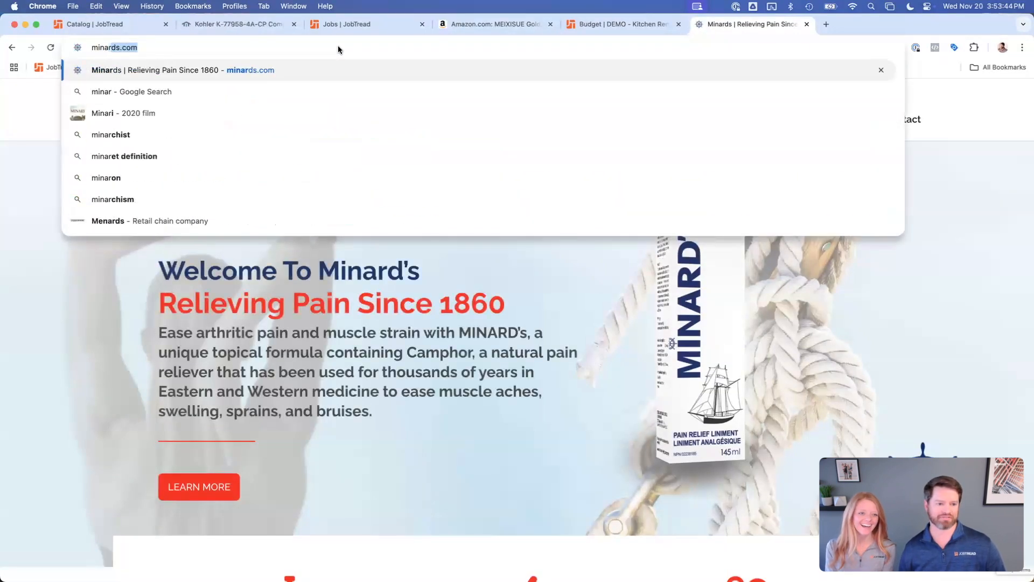
{"action": "key", "text": "BackSpace"}
{"action": "key", "text": "BackSpace"}
{"action": "key", "text": "BackSpace"}
{"action": "key", "text": "BackSpace"}
{"action": "key", "text": "BackSpace"}
{"action": "type", "text": "ena"}
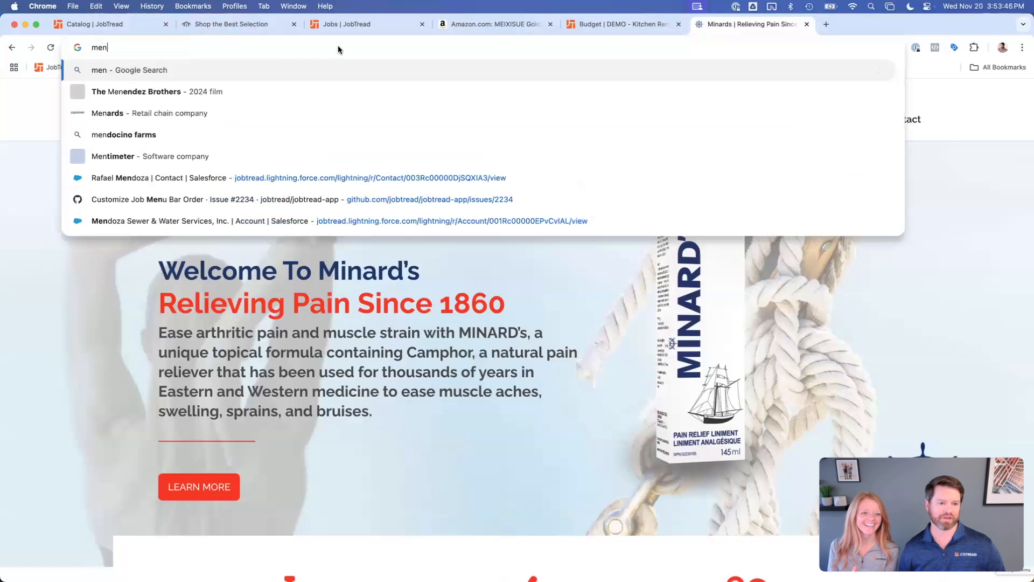
{"action": "type", "text": "rds.com"}
{"action": "key", "text": "Return"}
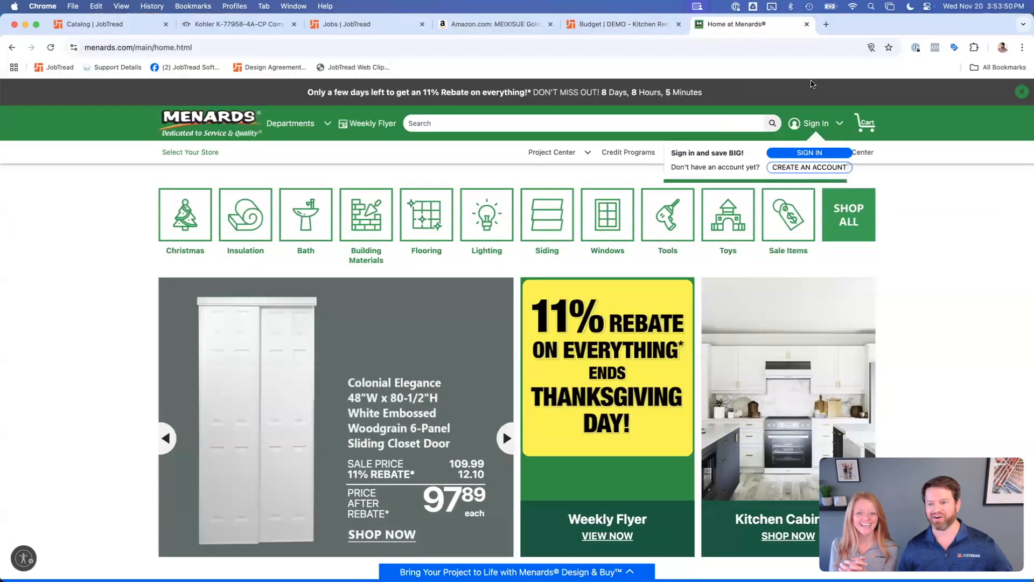
- Try to launch the JobTread Web Clipper on the Menards site, dismiss the notice and close the tab
{"action": "left_click", "coordinate": [350, 68]}
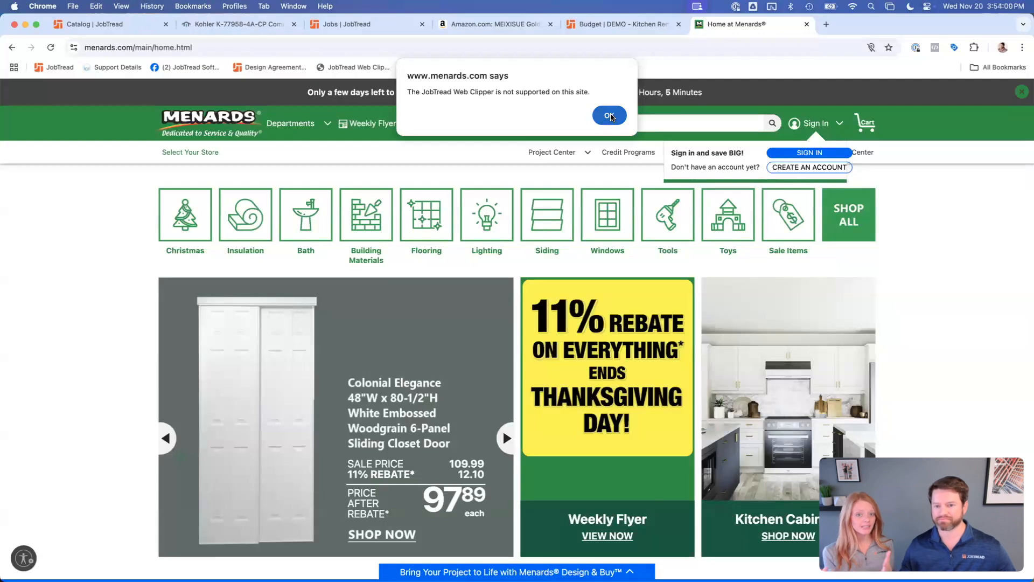
{"action": "left_click", "coordinate": [610, 116]}
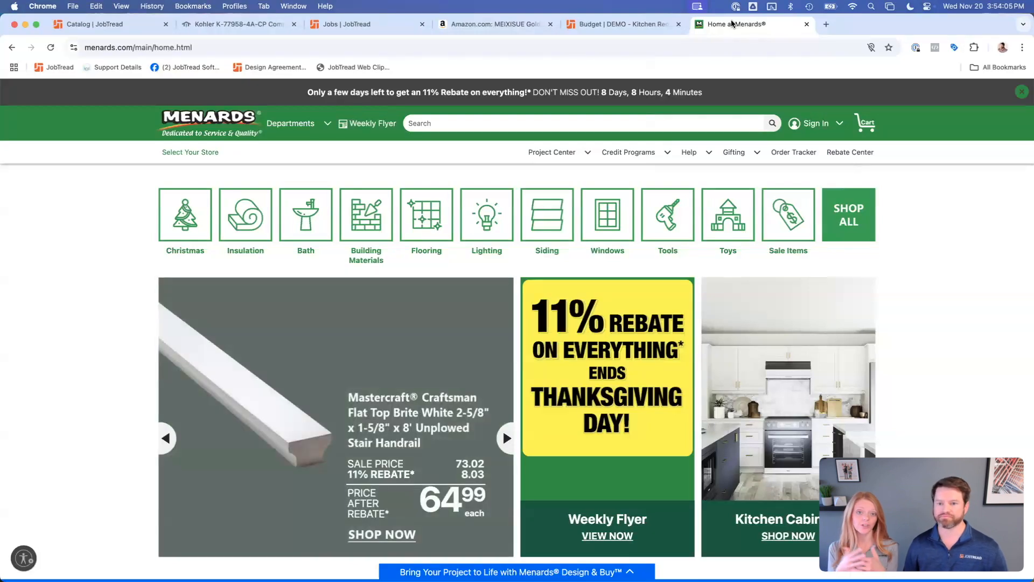
{"action": "key", "text": "super+w"}
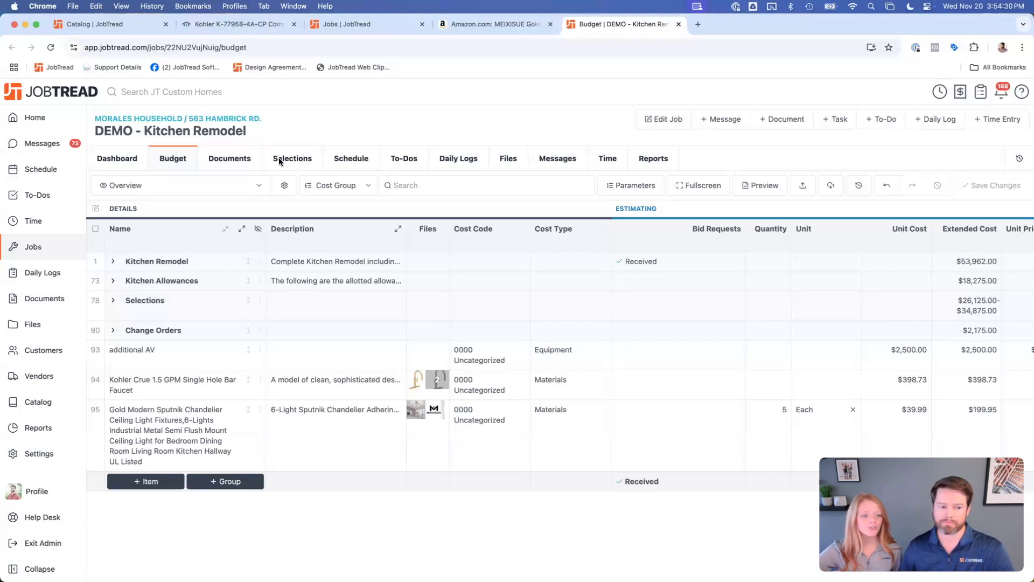
- Open the organization's integrations settings and find the JobTread Web Clipper integration
{"action": "left_click", "coordinate": [27, 458]}
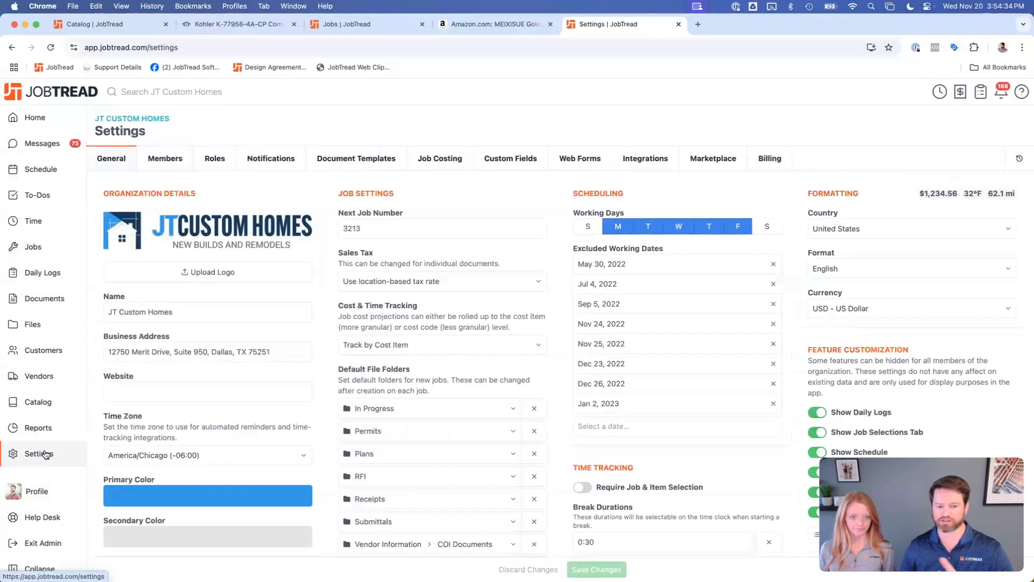
{"action": "left_click", "coordinate": [642, 159]}
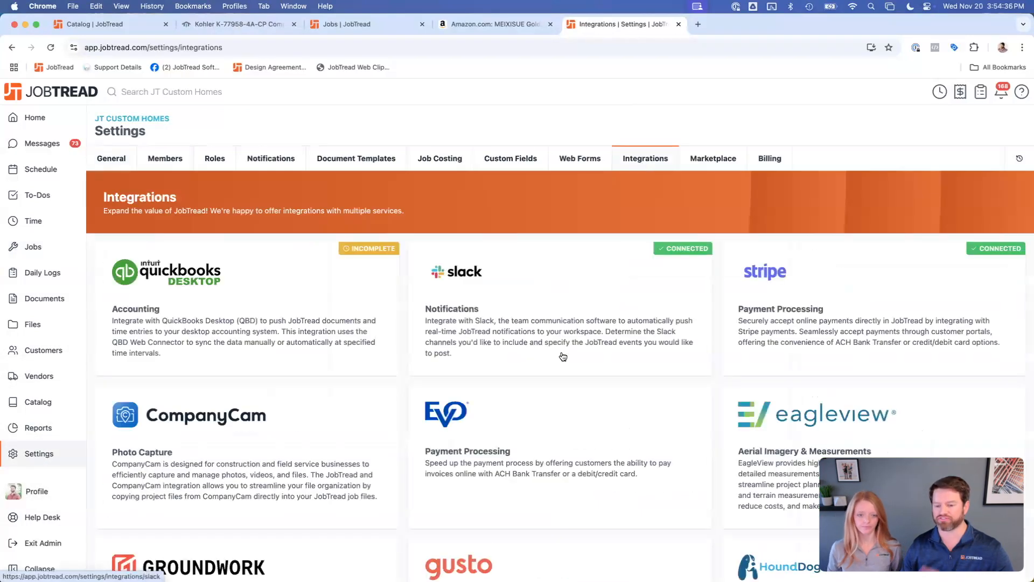
{"action": "scroll", "coordinate": [560, 357], "scroll_direction": "down", "scroll_amount": 2}
{"action": "scroll", "coordinate": [560, 357], "scroll_direction": "down", "scroll_amount": 5}
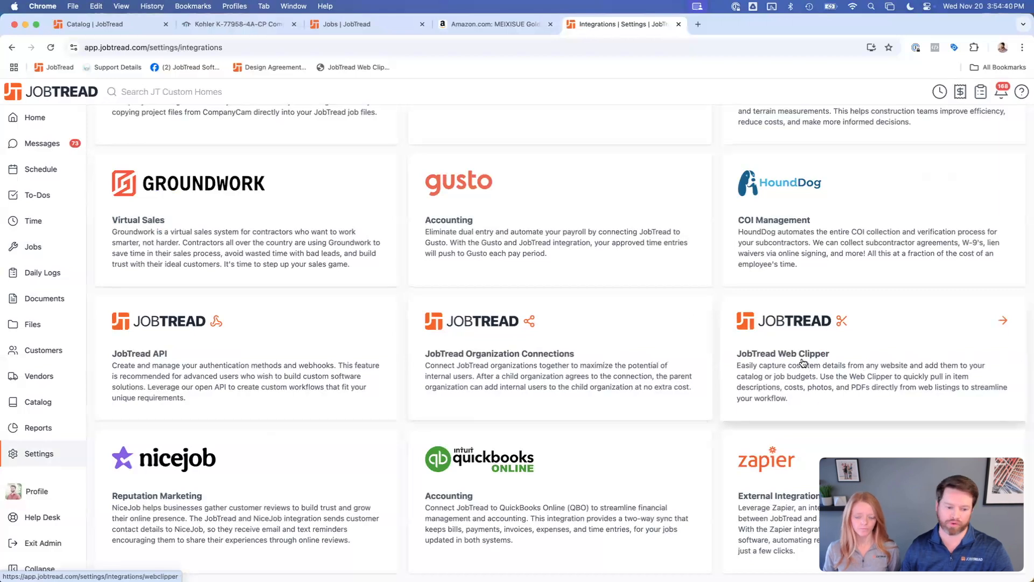
{"action": "scroll", "coordinate": [807, 364], "scroll_direction": "up", "scroll_amount": 1}
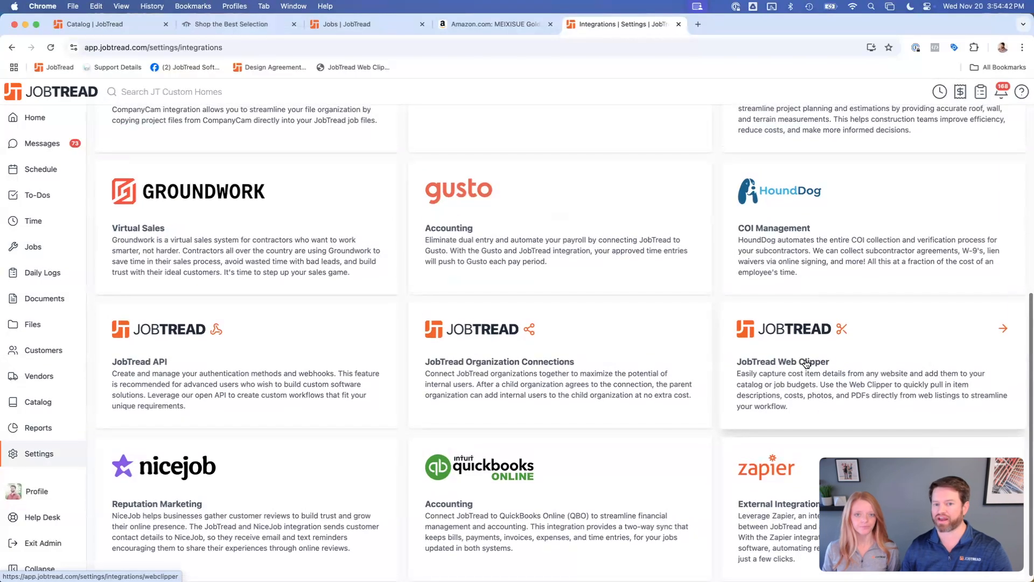
- Open the catalog's cost items and show the JobTread Web Clipper setup instructions
{"action": "scroll", "coordinate": [806, 364], "scroll_direction": "up", "scroll_amount": 2}
{"action": "scroll", "coordinate": [806, 364], "scroll_direction": "up", "scroll_amount": 7}
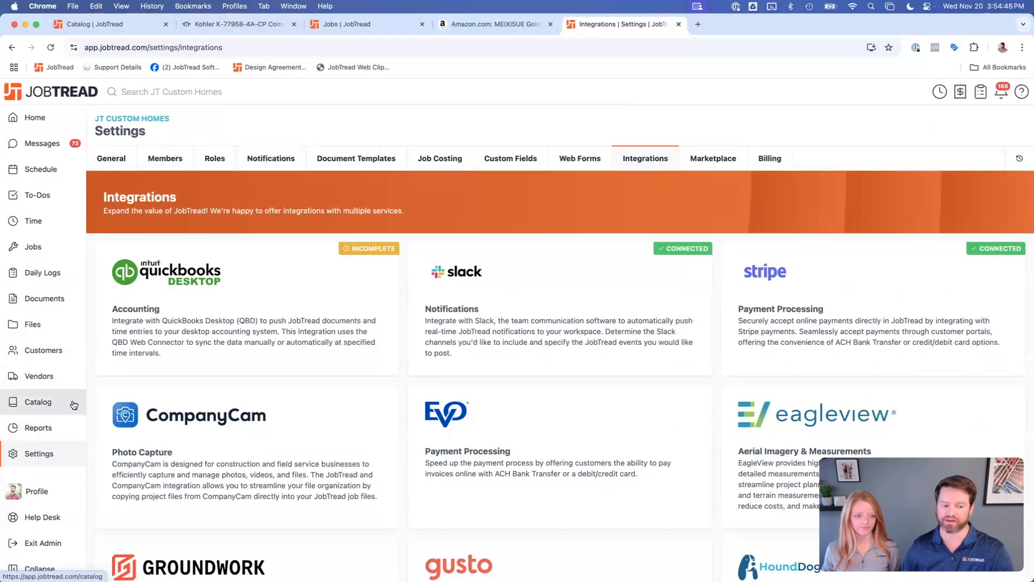
{"action": "left_click", "coordinate": [34, 404]}
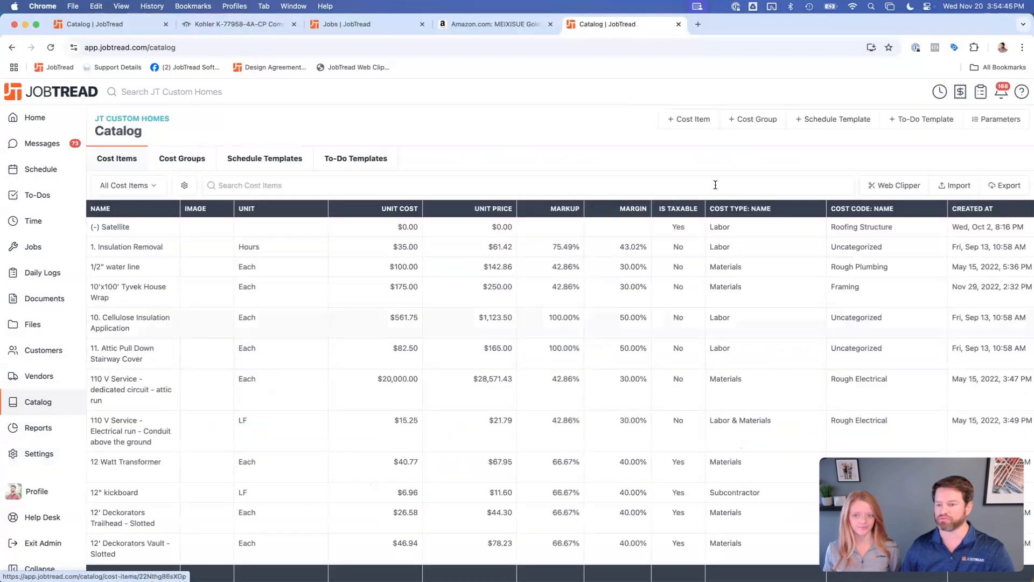
{"action": "left_click", "coordinate": [878, 185]}
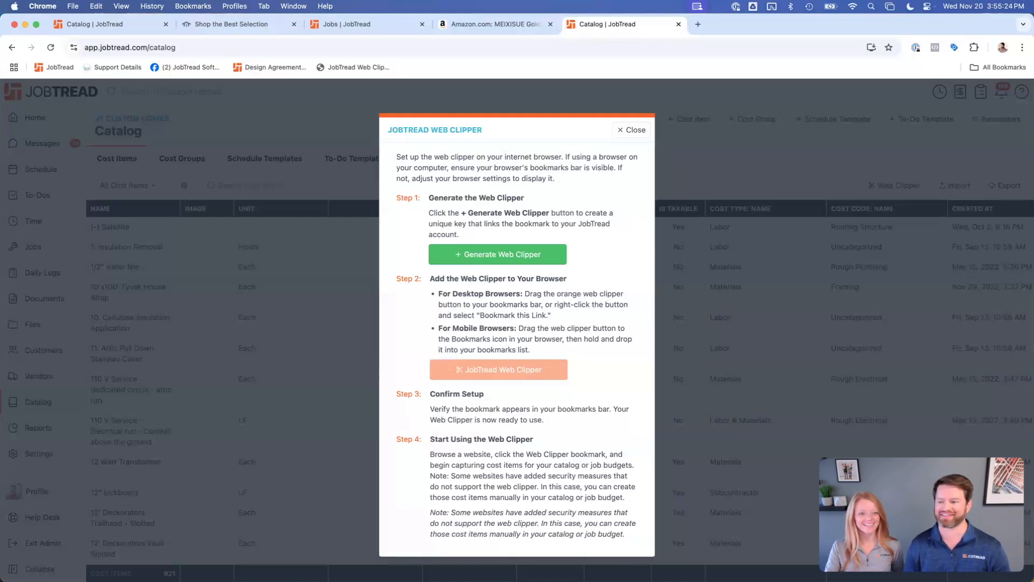
- Return to the Kohler K-77958-4A product page and clear the entire description in the Web Clipper
{"action": "left_click", "coordinate": [261, 29]}
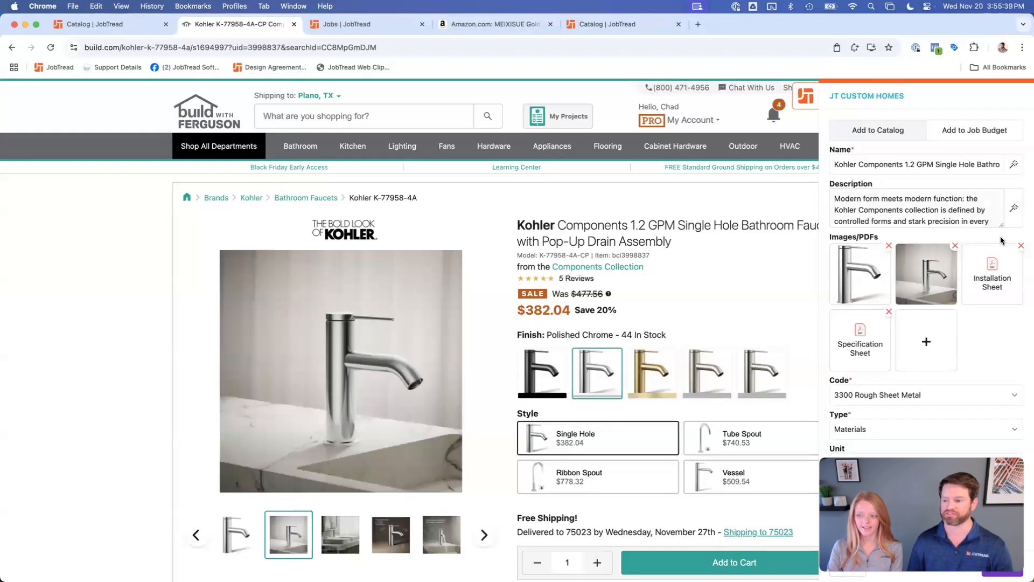
{"action": "left_click", "coordinate": [870, 202]}
{"action": "key", "text": "super+a"}
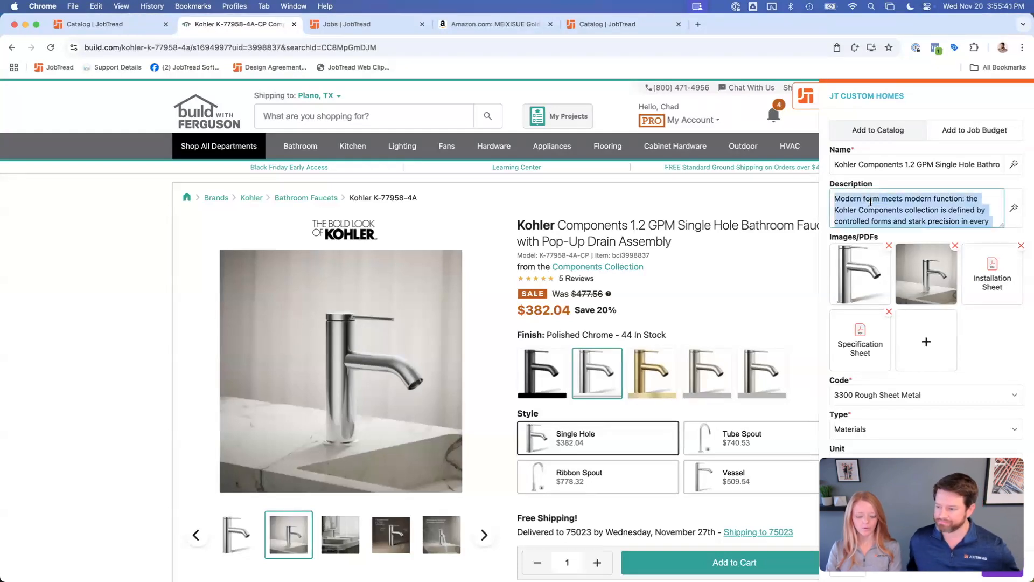
{"action": "type", "text": "Kohler K-77958-4A Features:"}
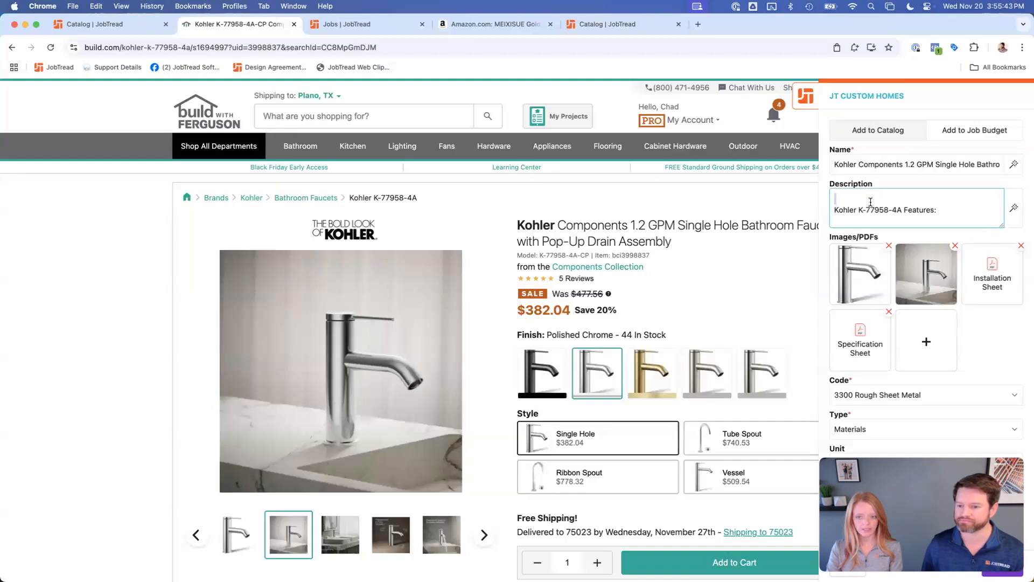
{"action": "key", "text": "super+a"}
{"action": "key", "text": "BackSpace"}
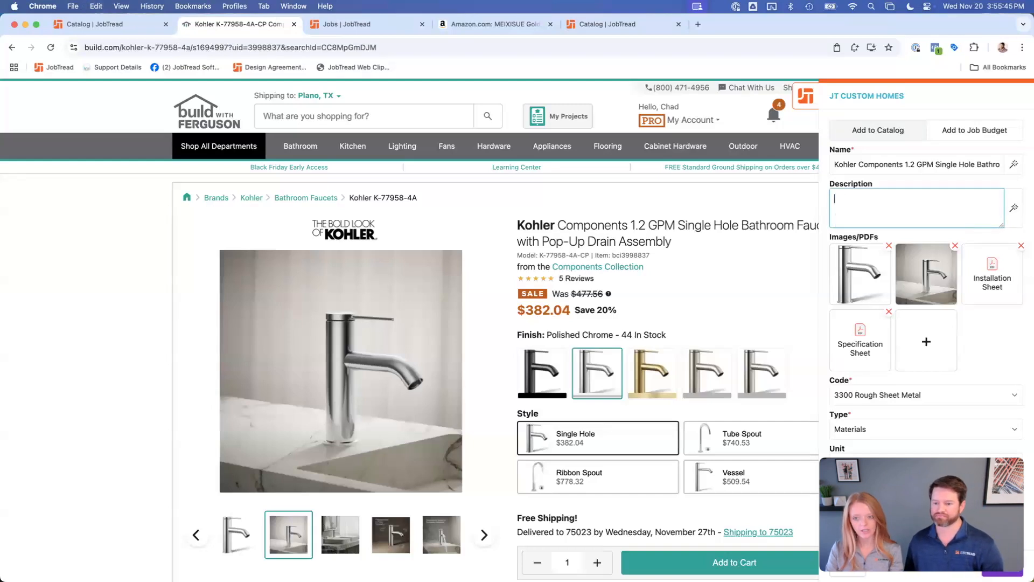
- Capture the fragment "onents, you desig" from the product page's Details paragraph as the clipper description
{"action": "scroll", "coordinate": [629, 347], "scroll_direction": "down", "scroll_amount": 12}
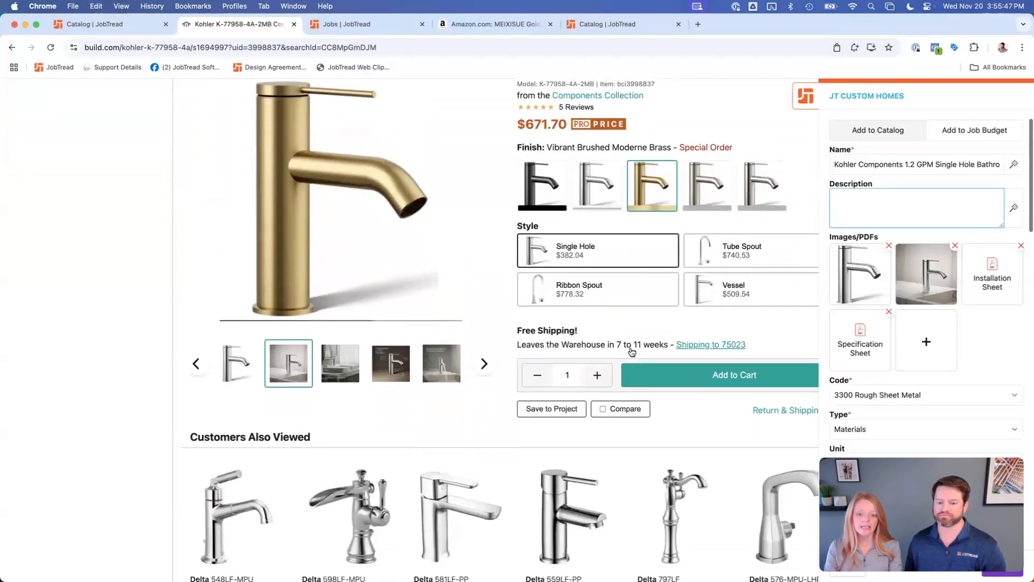
{"action": "scroll", "coordinate": [629, 347], "scroll_direction": "down", "scroll_amount": 1}
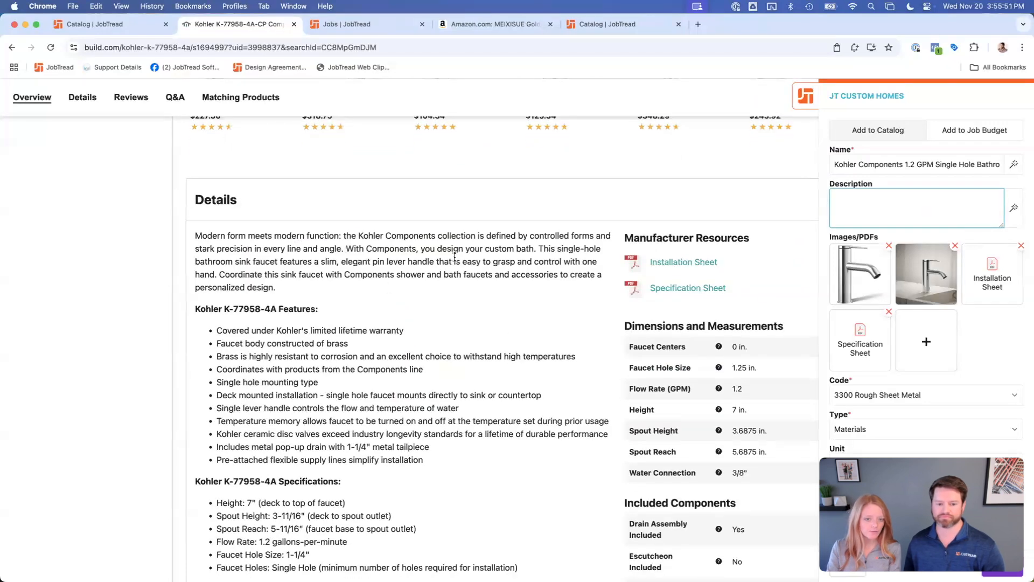
{"action": "left_click", "coordinate": [1013, 210]}
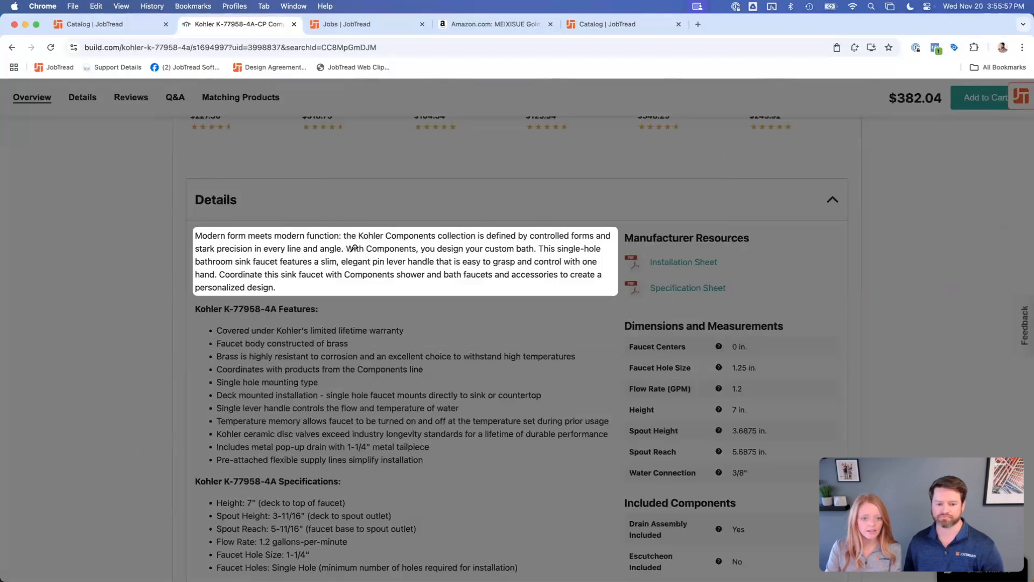
{"action": "left_click_drag", "start_coordinate": [390, 248], "coordinate": [457, 252]}
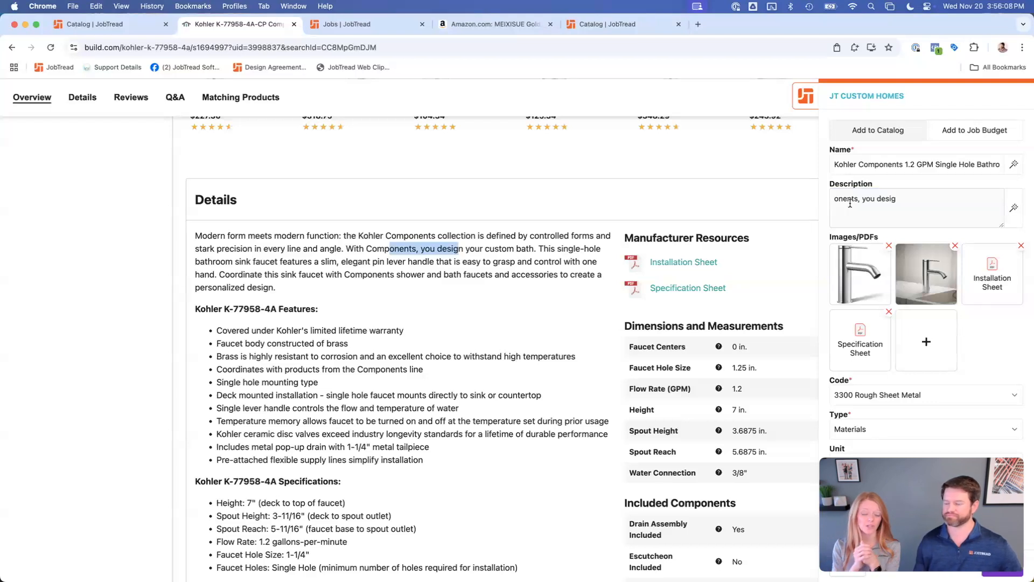
- Delete the captured text fragment from the clipper's description
{"action": "left_click", "coordinate": [922, 195]}
{"action": "key", "text": "super+a"}
{"action": "left_click", "coordinate": [922, 198]}
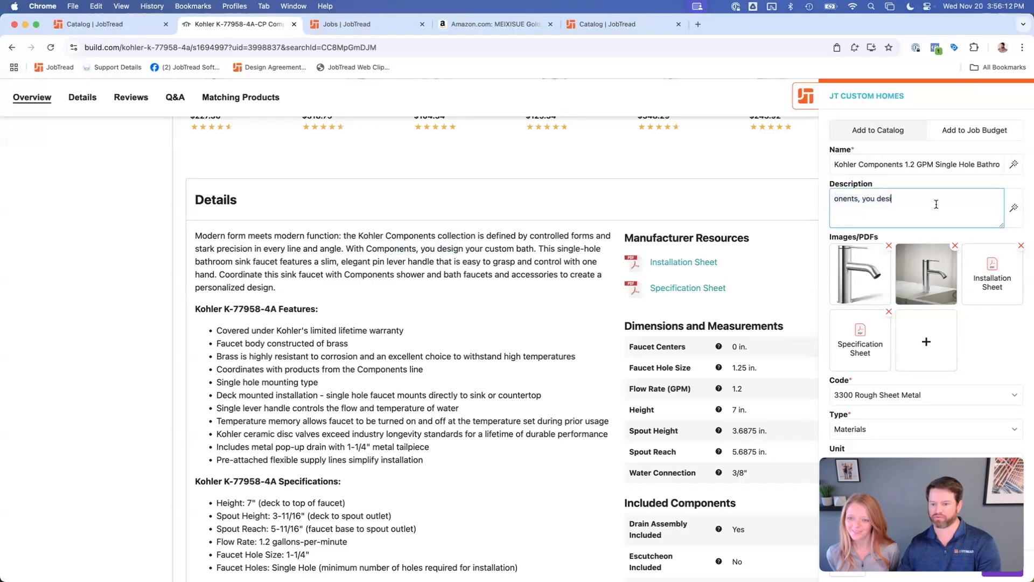
{"action": "key", "text": "super+a"}
{"action": "key", "text": "BackSpace"}
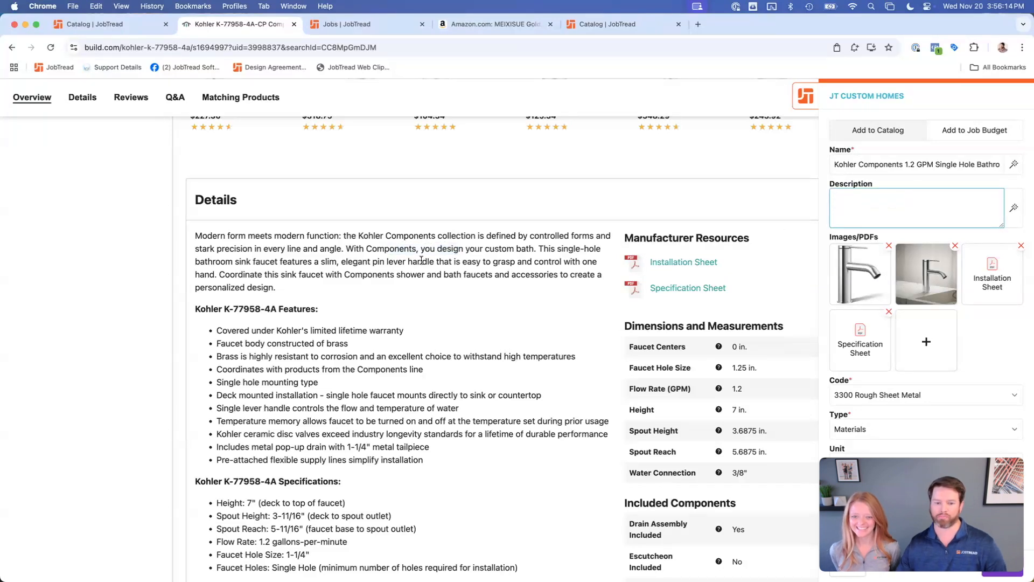
- Capture the Details text from "With Components, you design your custom bath" through "personalized design." as the clipper description and look it over
{"action": "left_click_drag", "start_coordinate": [384, 261], "coordinate": [290, 288]}
{"action": "left_click", "coordinate": [392, 262]}
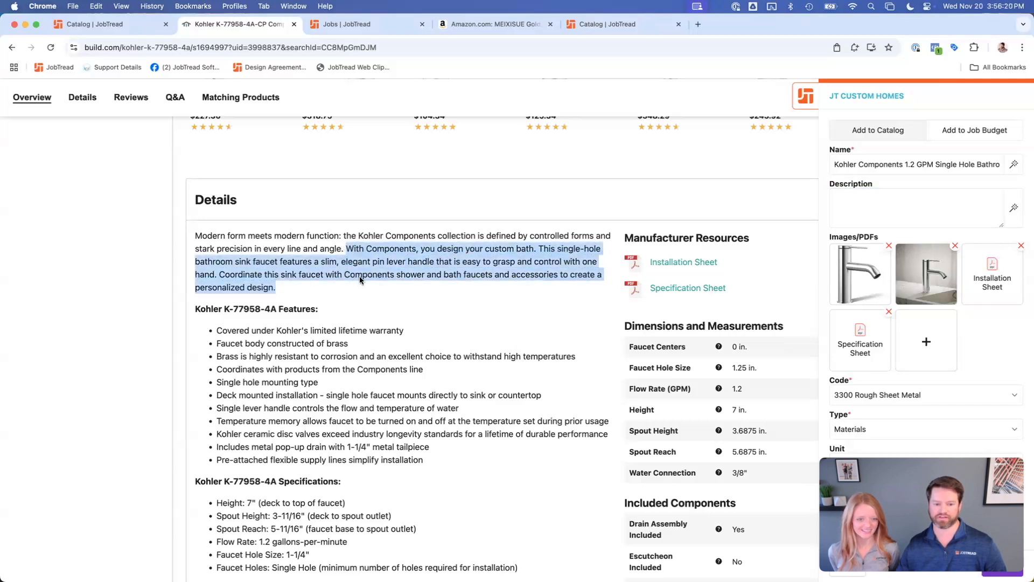
{"action": "left_click_drag", "start_coordinate": [362, 261], "coordinate": [527, 261]}
{"action": "left_click", "coordinate": [348, 249]}
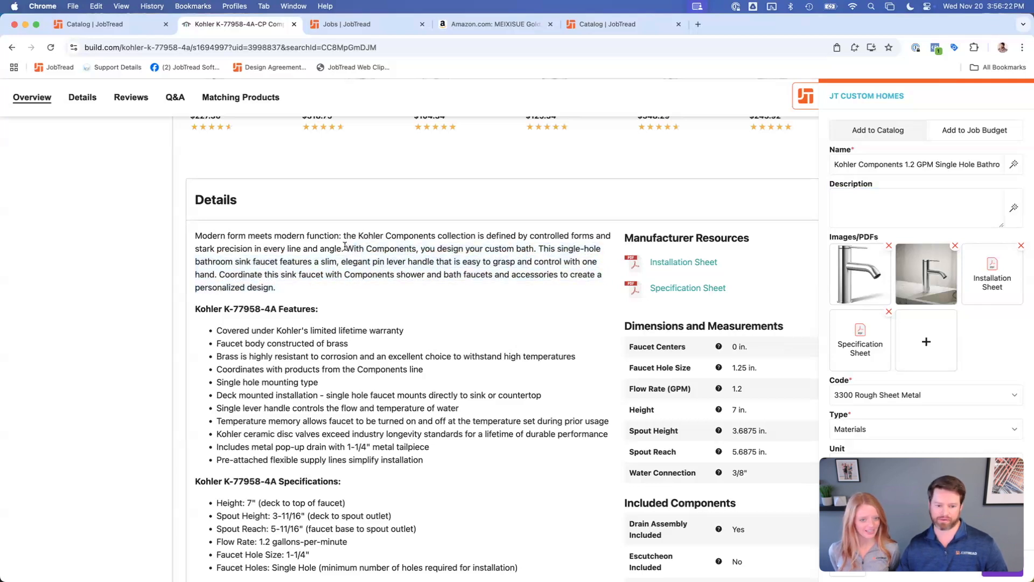
{"action": "left_click_drag", "start_coordinate": [347, 248], "coordinate": [366, 292]}
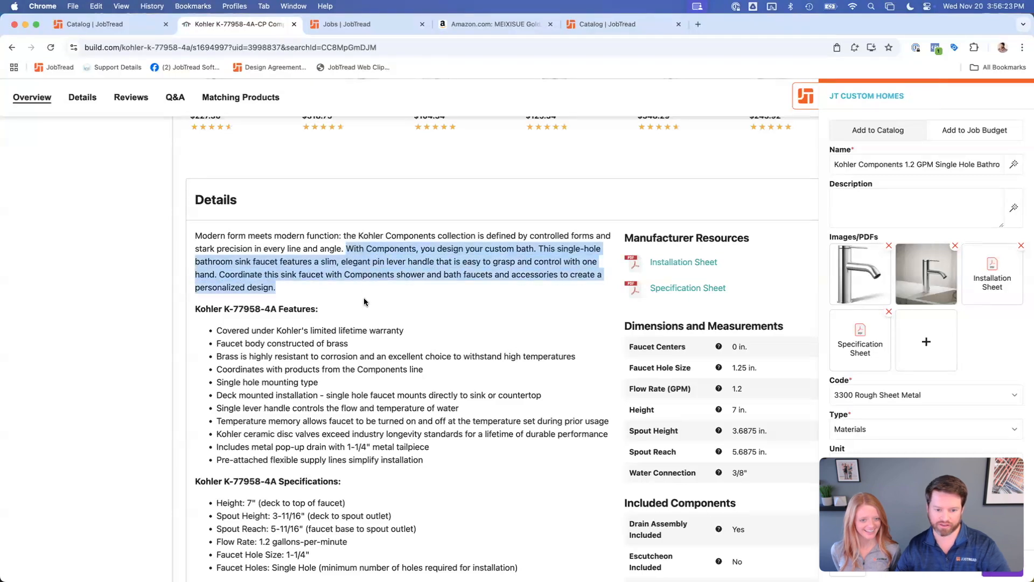
{"action": "left_click_drag", "start_coordinate": [394, 245], "coordinate": [884, 200]}
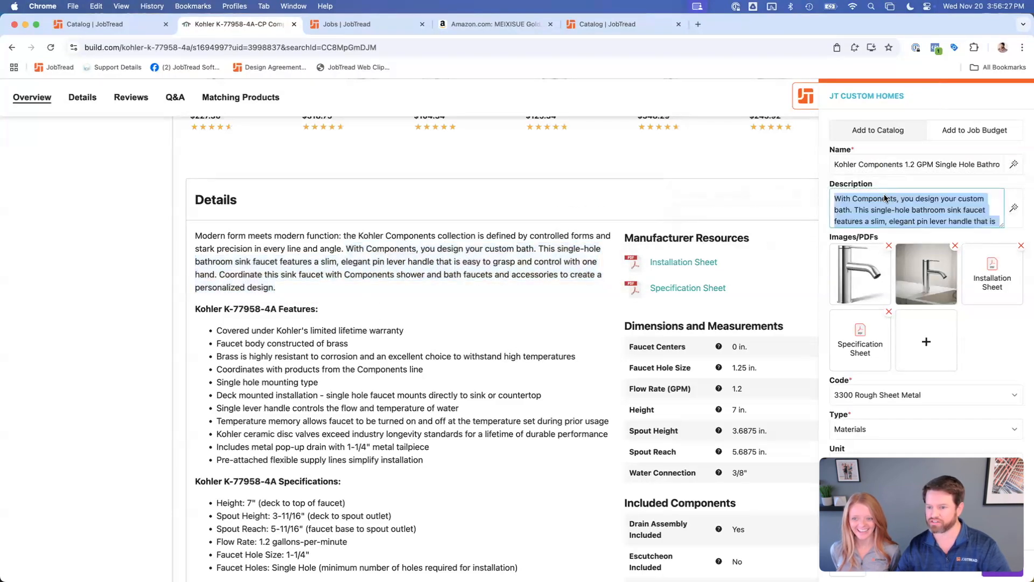
{"action": "left_click", "coordinate": [896, 220]}
{"action": "scroll", "coordinate": [889, 216], "scroll_direction": "down", "scroll_amount": 3}
{"action": "scroll", "coordinate": [881, 216], "scroll_direction": "up", "scroll_amount": 3}
- Clear the captured Details passage from the clipper's description
{"action": "key", "text": "super+a"}
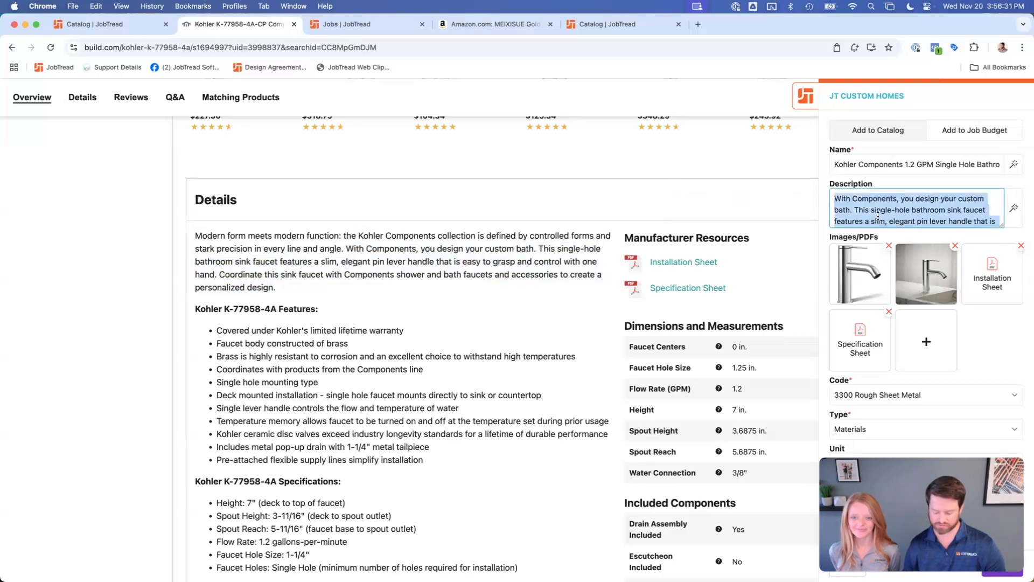
{"action": "key", "text": "BackSpace"}
{"action": "type", "text": "jt"}
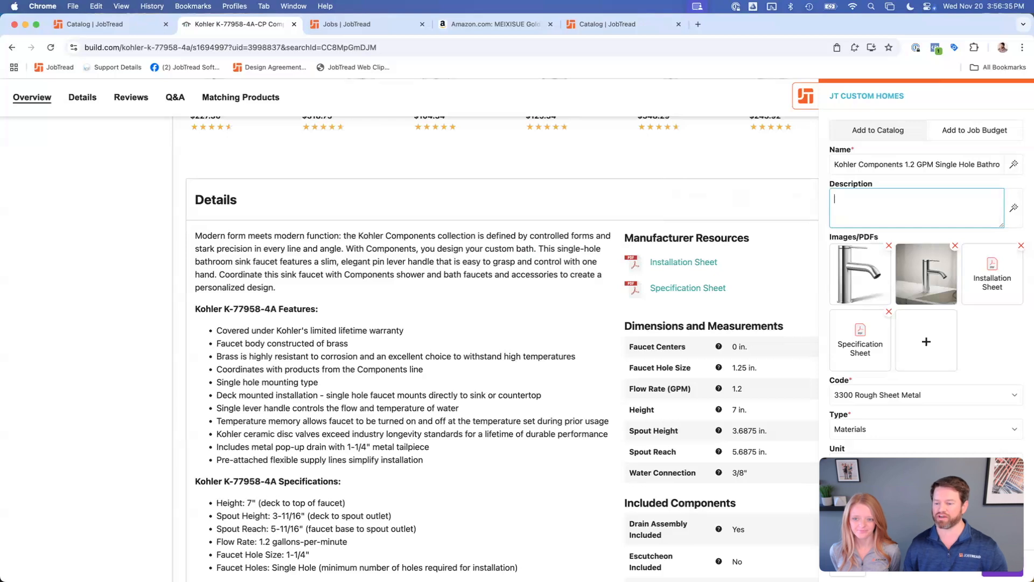
{"action": "left_click", "coordinate": [983, 329]}
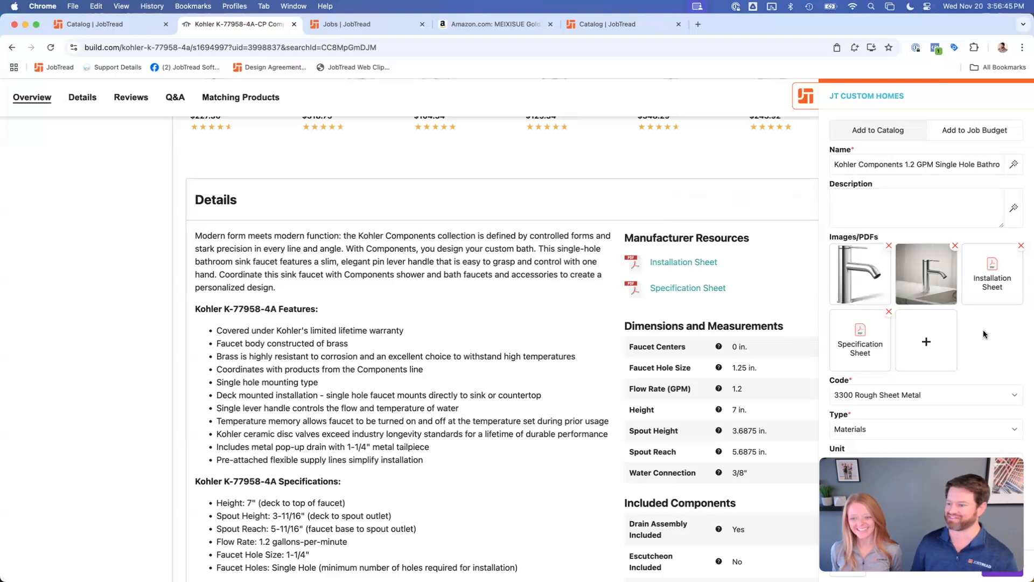
- Review the clipper's remaining fields, from SKU, arrival date and vendor down to material source and location
{"action": "scroll", "coordinate": [1000, 337], "scroll_direction": "down", "scroll_amount": 10}
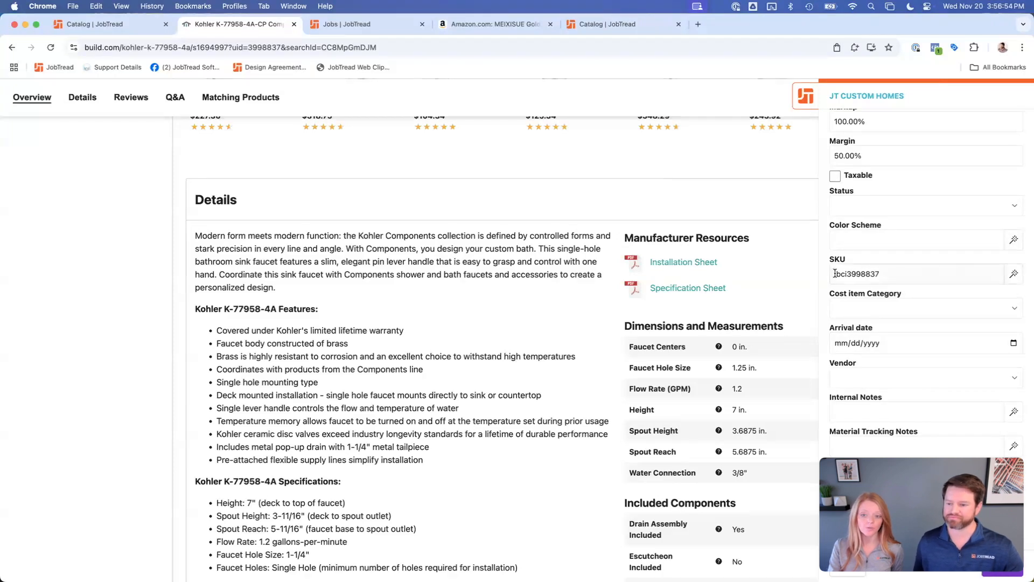
{"action": "scroll", "coordinate": [911, 297], "scroll_direction": "down", "scroll_amount": 5}
{"action": "scroll", "coordinate": [912, 297], "scroll_direction": "down", "scroll_amount": 1}
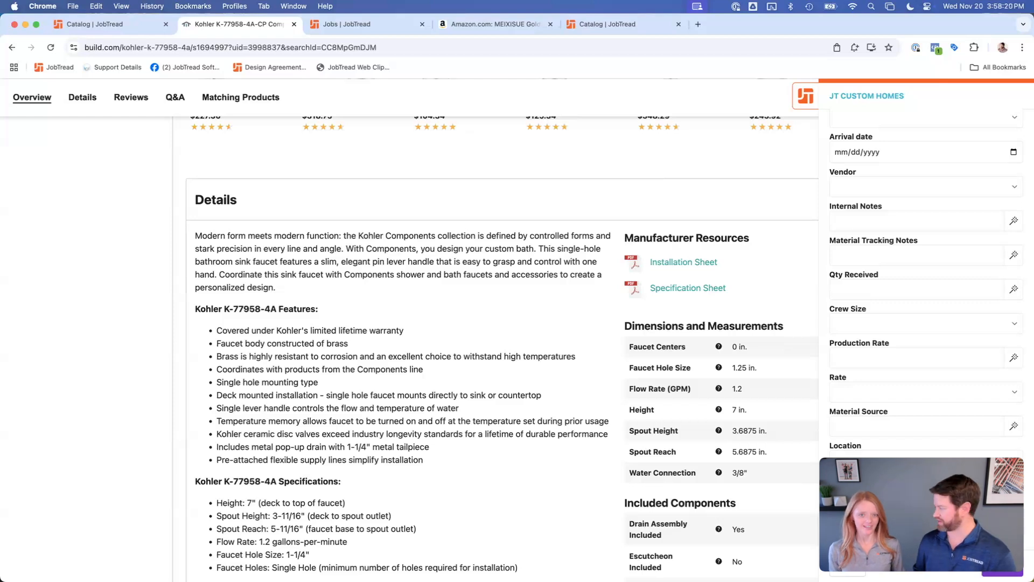
- Rename the JobTread Web Clipper bookmark to "JT Custom Homes" and save it
{"action": "right_click", "coordinate": [334, 67]}
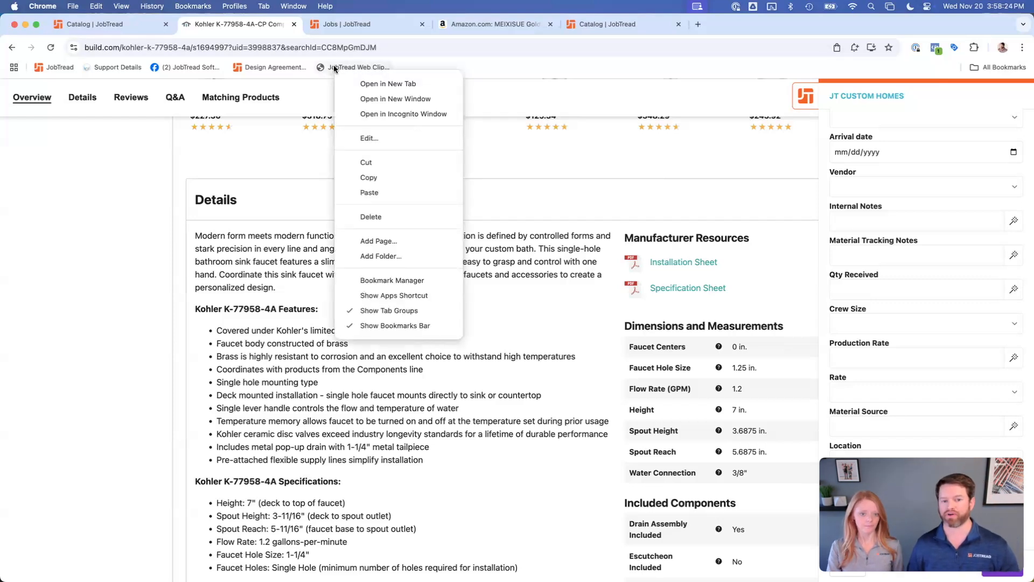
{"action": "key", "text": "Escape"}
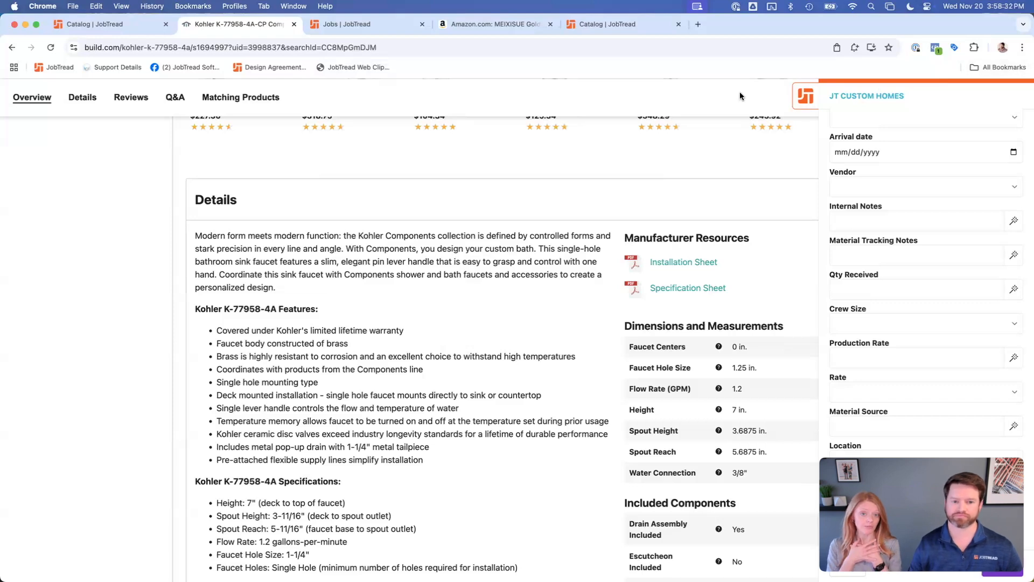
{"action": "right_click", "coordinate": [344, 64]}
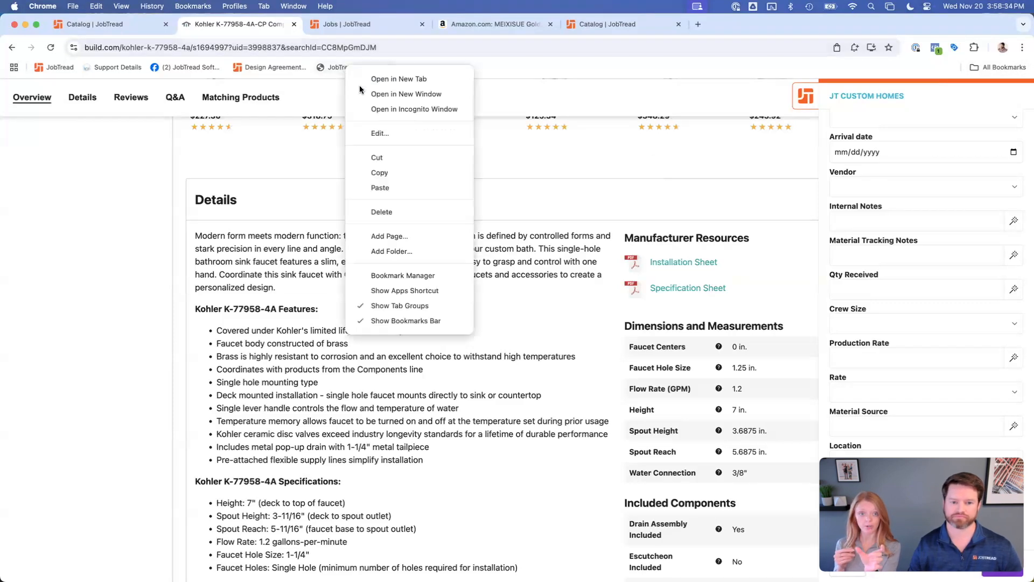
{"action": "left_click", "coordinate": [380, 133]}
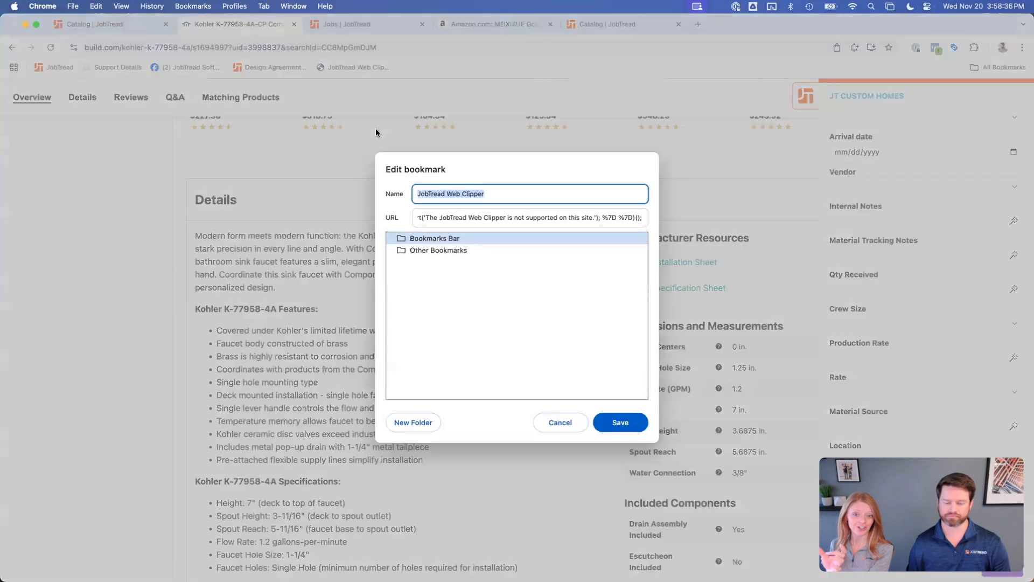
{"action": "type", "text": "JT"}
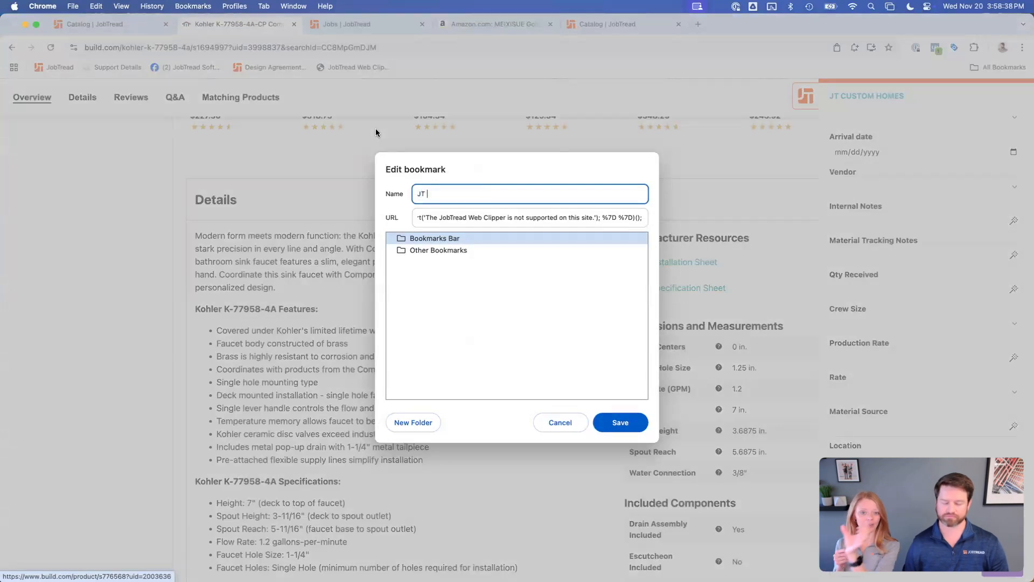
{"action": "type", "text": " Custom Homes"}
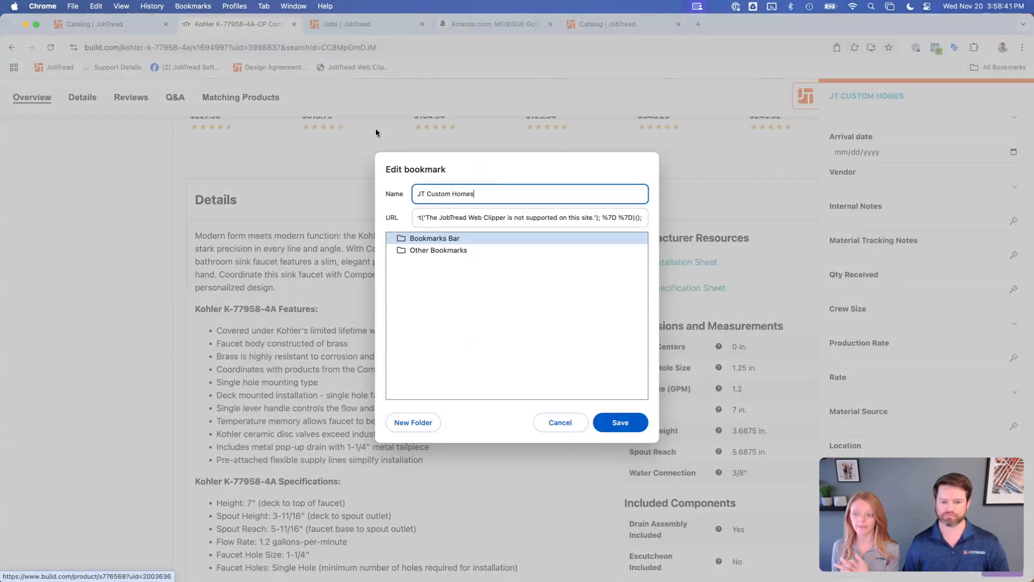
{"action": "key", "text": "Return"}
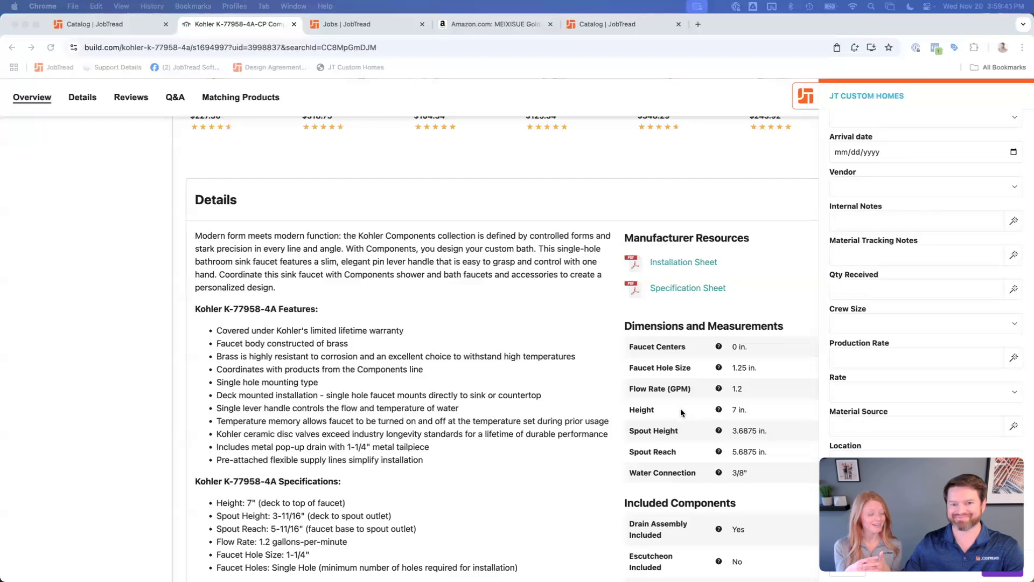
- Close the Kohler product, Jobs, Amazon and second Catalog pages, leaving only the original JobTread Catalog page open
{"action": "scroll", "coordinate": [547, 312], "scroll_direction": "up", "scroll_amount": 1}
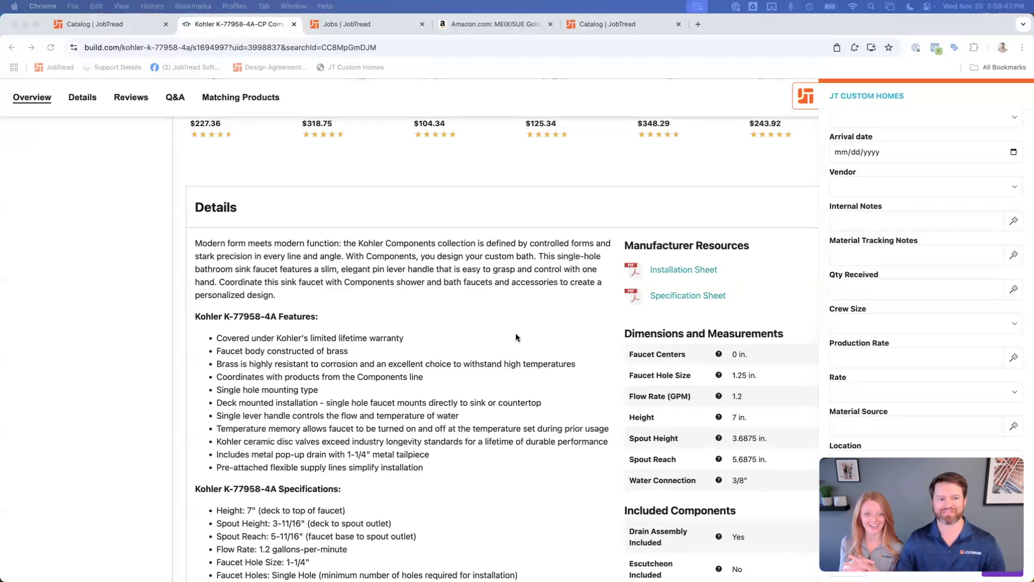
{"action": "scroll", "coordinate": [419, 311], "scroll_direction": "up", "scroll_amount": 3}
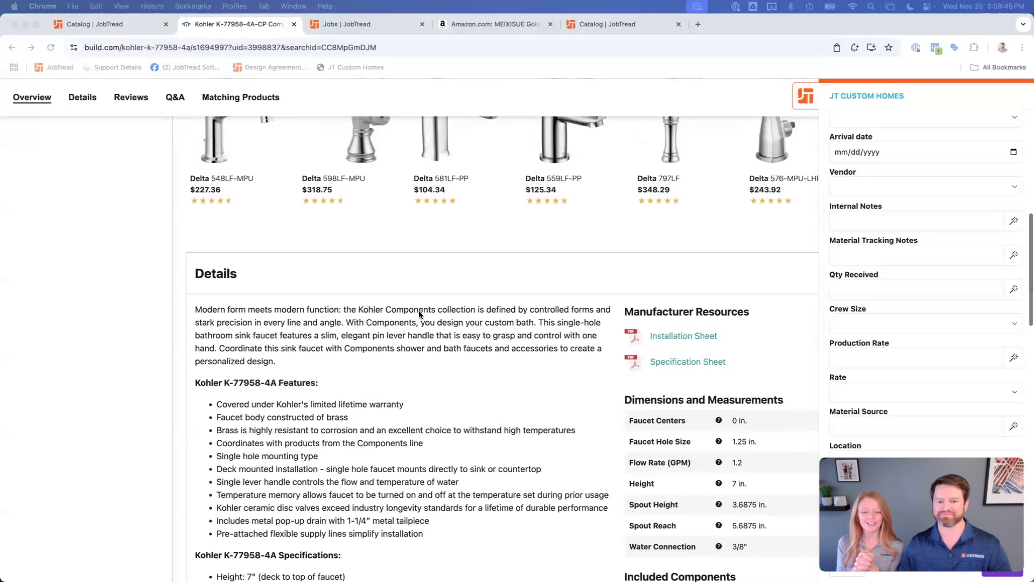
{"action": "left_click", "coordinate": [100, 302]}
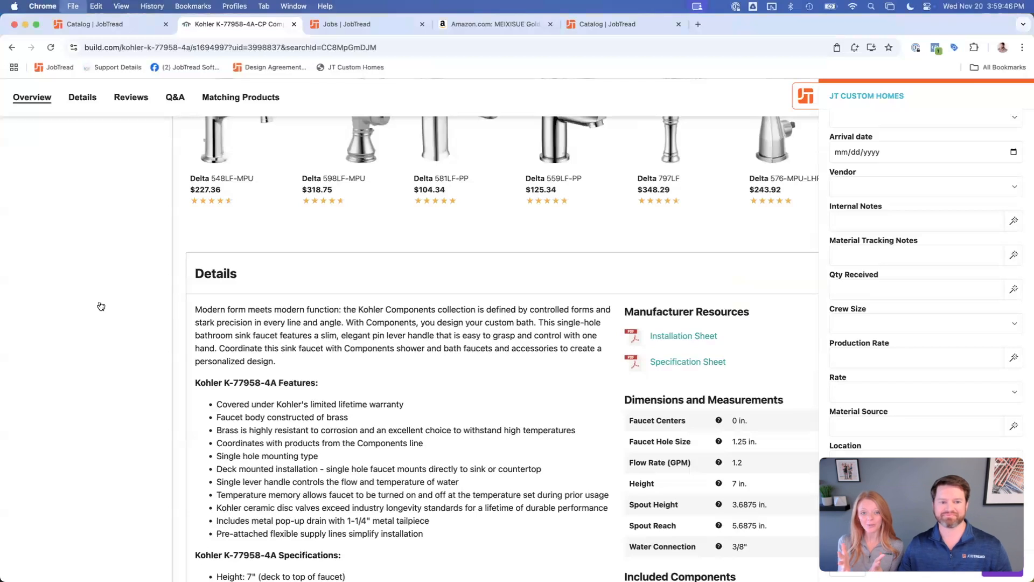
{"action": "key", "text": "super+w"}
{"action": "key", "text": "super+w"}
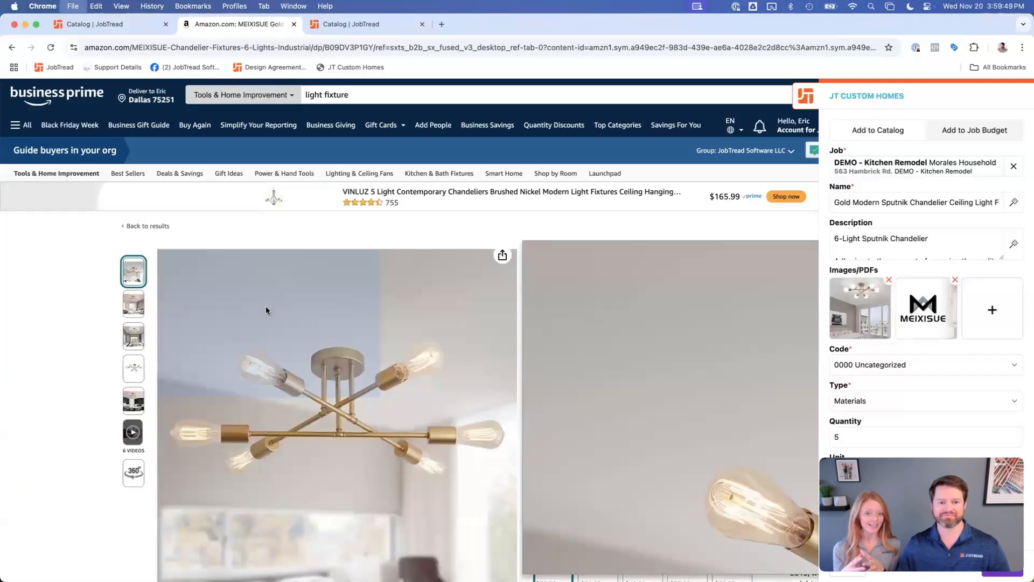
{"action": "key", "text": "super+w"}
{"action": "key", "text": "super+w"}
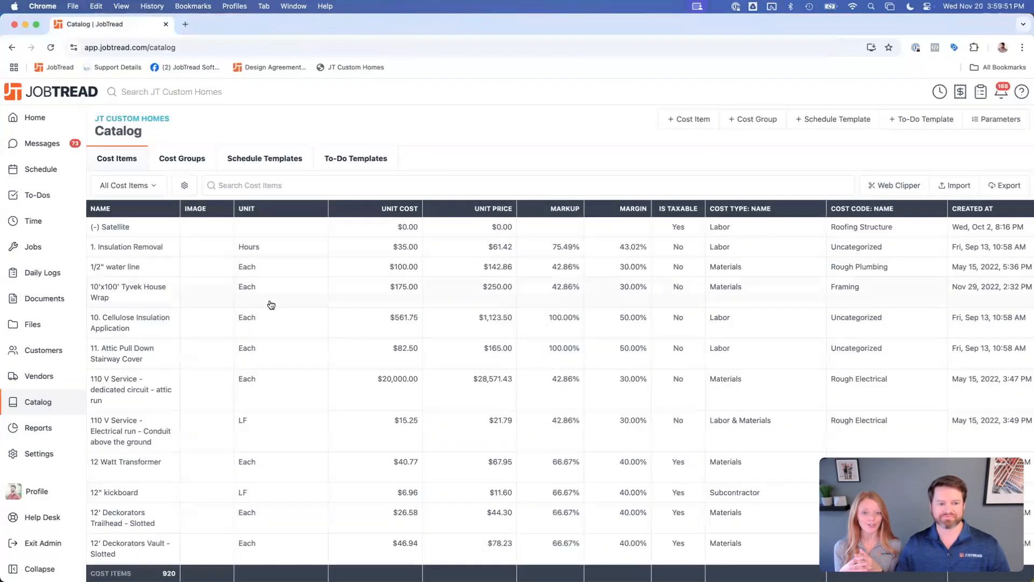
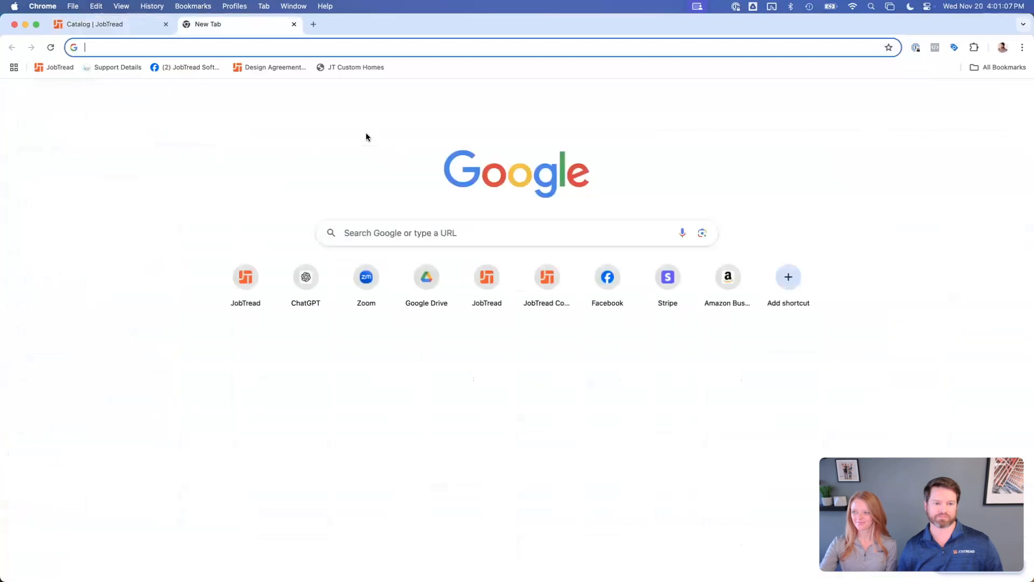
- Load app-expenses.tunnel.jobtread.com/documents/payments in the new tab and hide the browser's bookmarks bar
{"action": "type", "text": "app-expenses.tunnel.jobtread.com/documents/payments"}
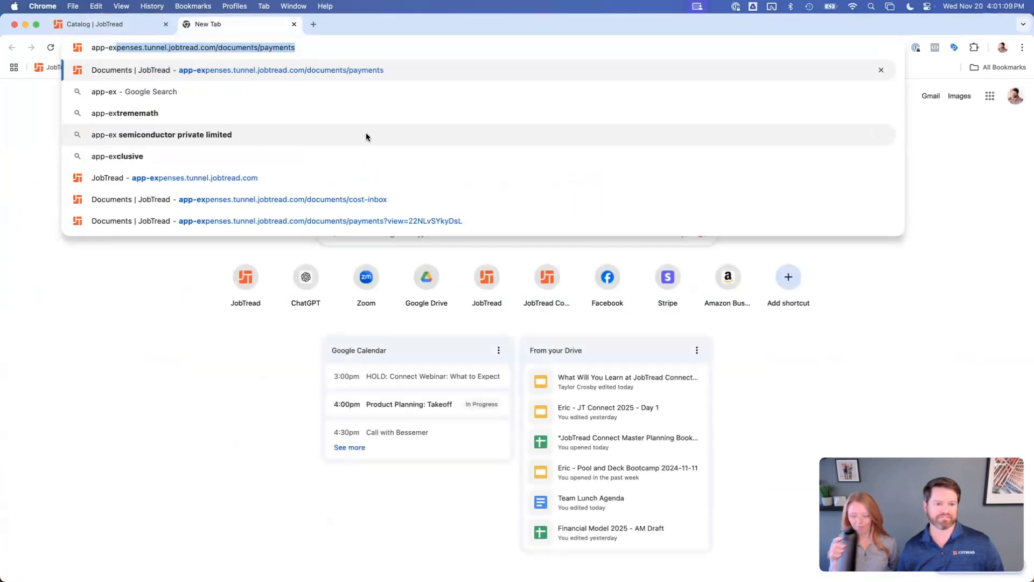
{"action": "key", "text": "Return"}
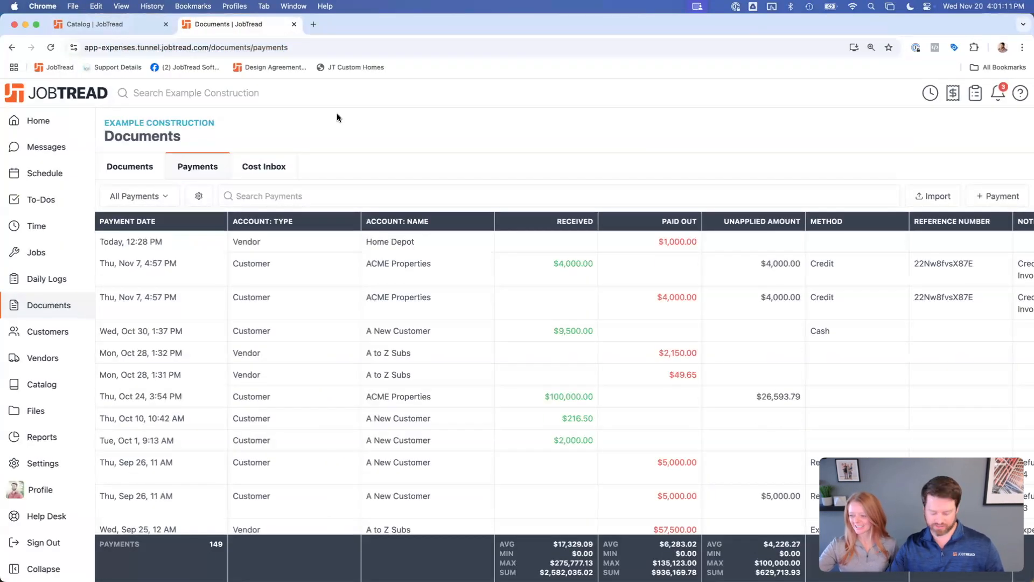
{"action": "key", "text": "cmd+shift+b"}
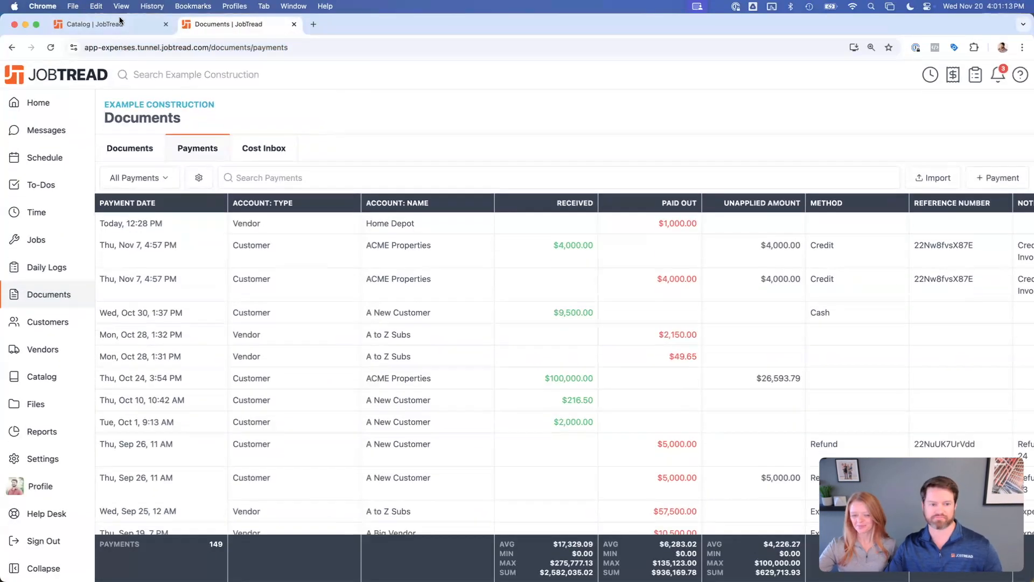
{"action": "left_click", "coordinate": [103, 44]}
{"action": "double_click", "coordinate": [104, 47]}
{"action": "left_click", "coordinate": [312, 114]}
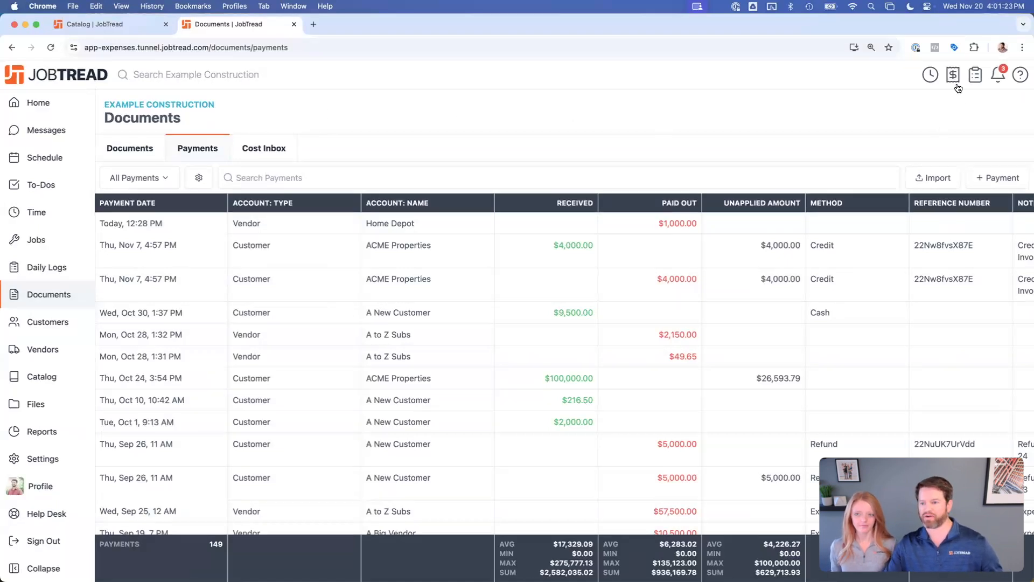
- Look over the blank Record Expense form, close it without saving and show the documents in the Cost Inbox
{"action": "left_click", "coordinate": [953, 74]}
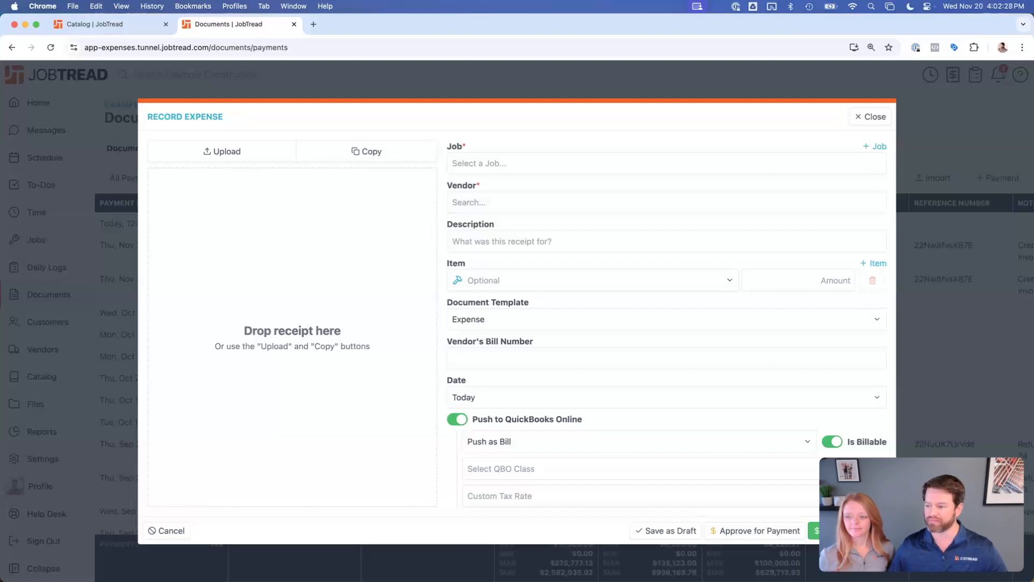
{"action": "left_click", "coordinate": [867, 119]}
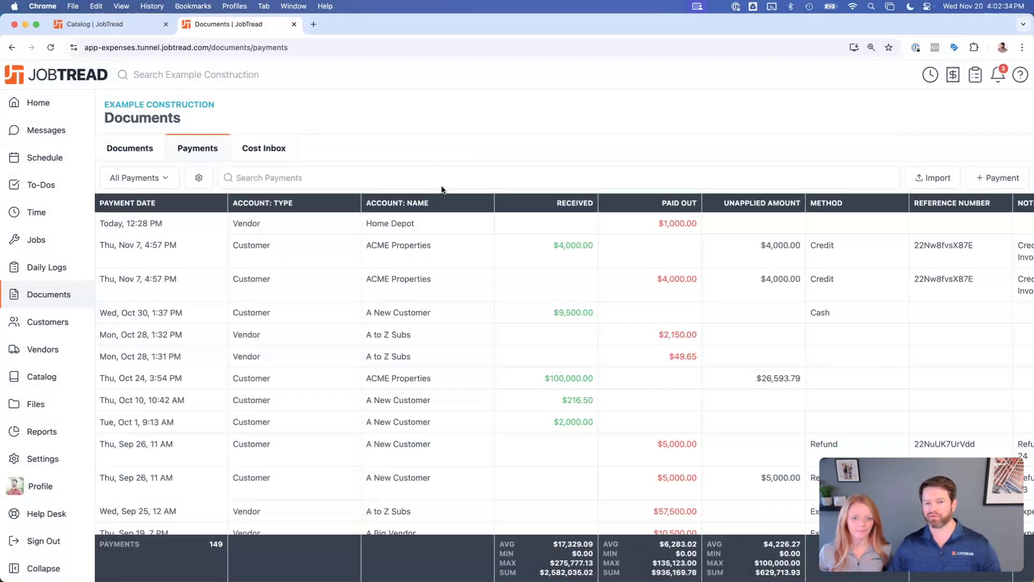
{"action": "left_click", "coordinate": [259, 154]}
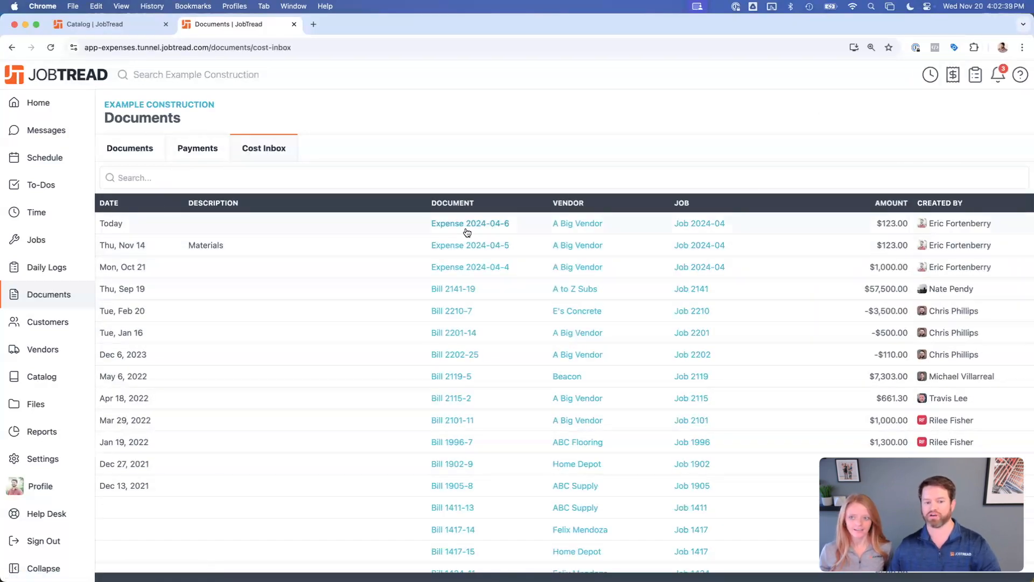
- Inspect today's A Big Vendor expense in its update form and as a full document, and return to the Payments list
{"action": "left_click", "coordinate": [263, 229]}
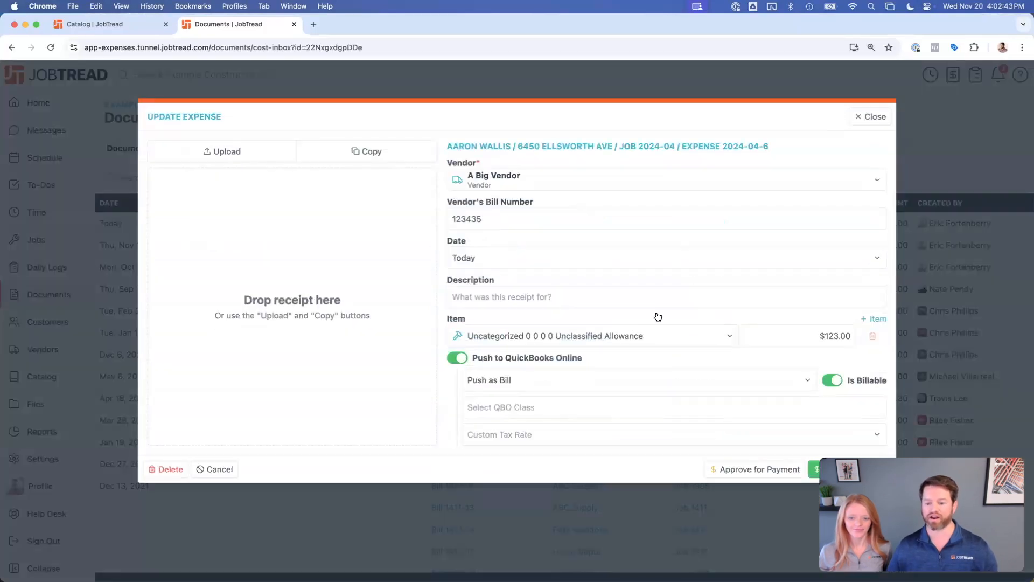
{"action": "key", "text": "Escape"}
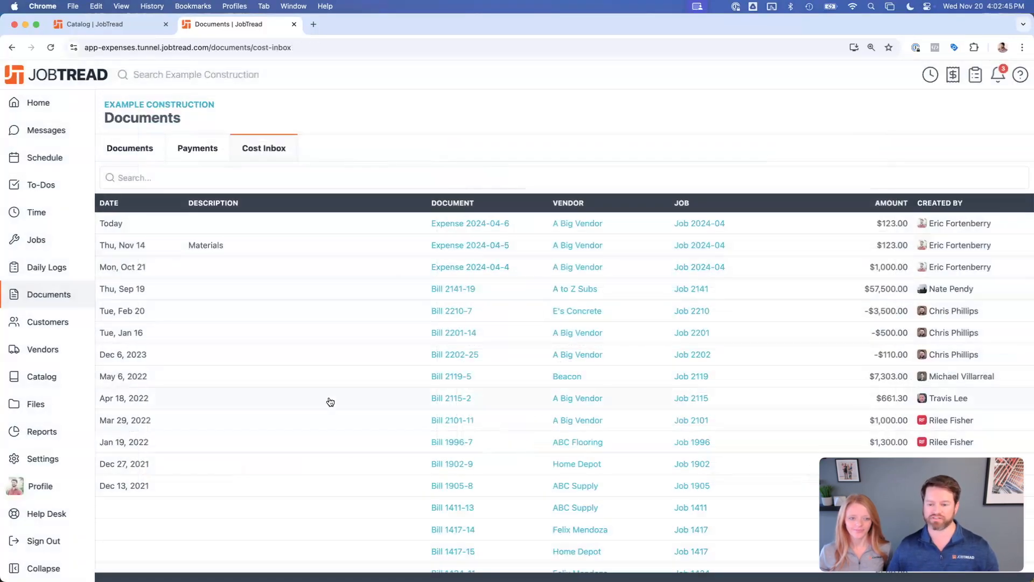
{"action": "left_click", "coordinate": [356, 229]}
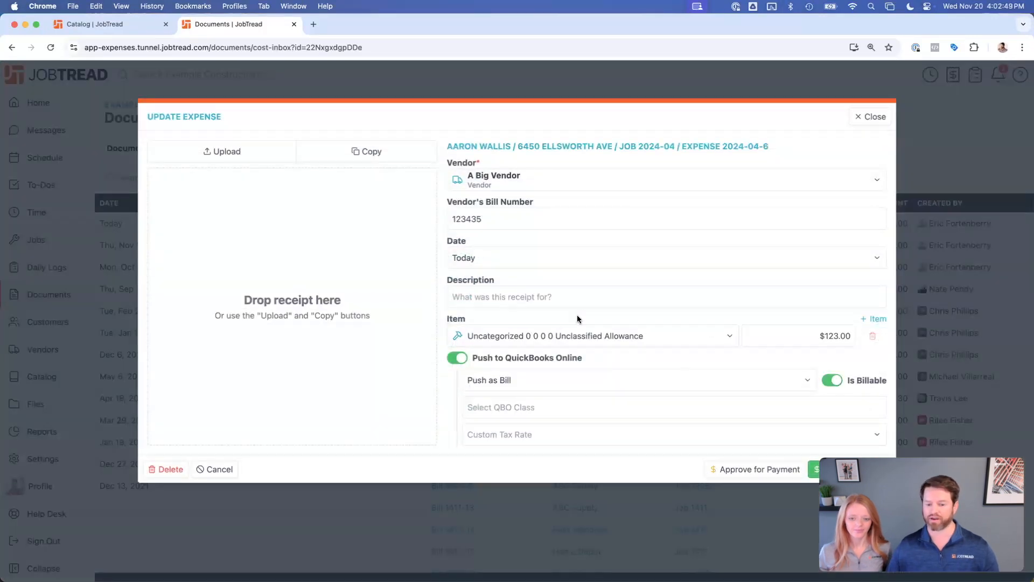
{"action": "key", "text": "Escape"}
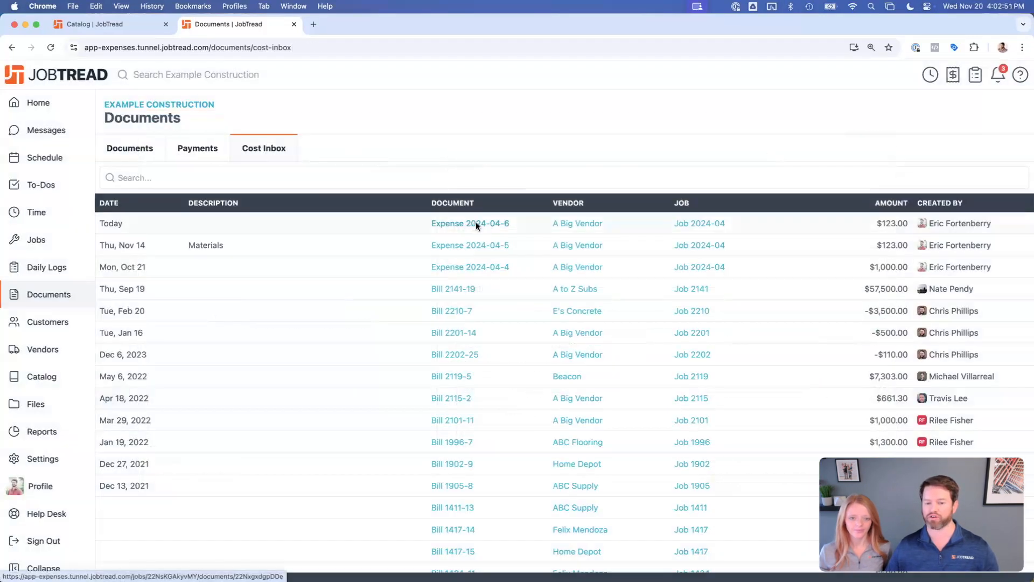
{"action": "left_click", "coordinate": [476, 222]}
{"action": "key", "text": "super+bracketleft"}
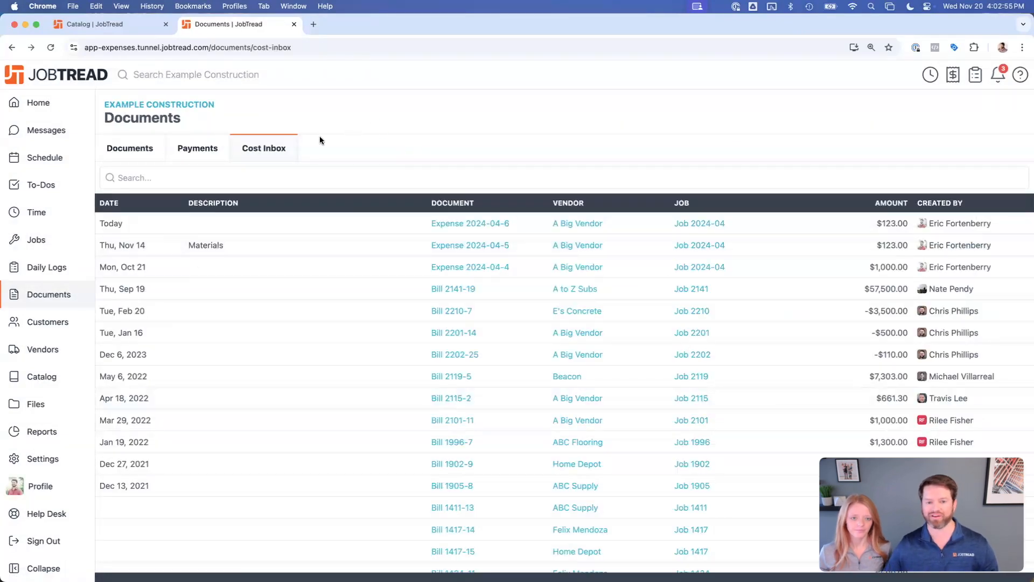
{"action": "left_click", "coordinate": [195, 147]}
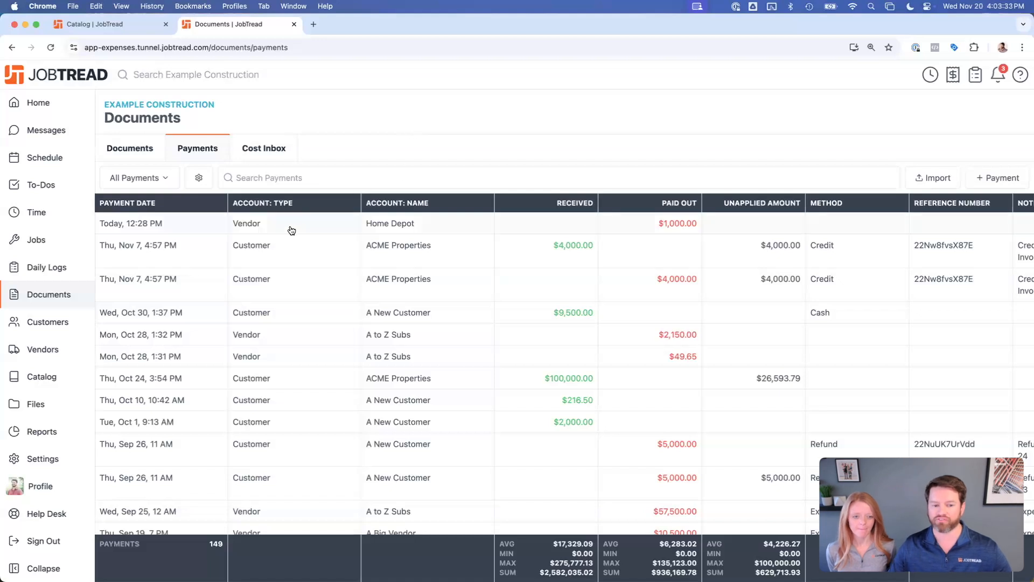
- Start a new payment for the Home Depot vendor account as Paid Out, with an amount of $1,000.00
{"action": "left_click", "coordinate": [993, 180]}
{"action": "type", "text": "home"}
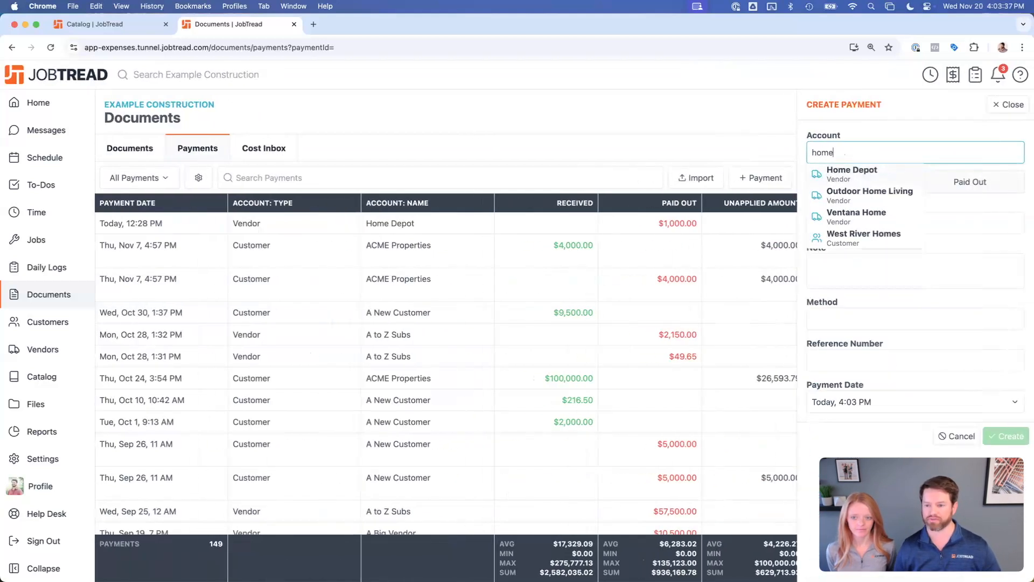
{"action": "key", "text": "Return"}
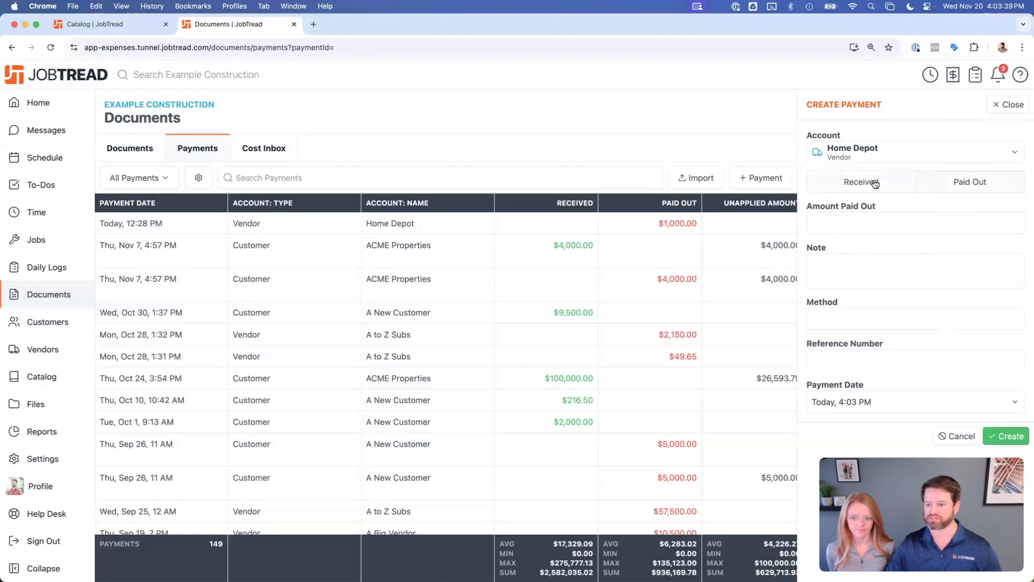
{"action": "left_click", "coordinate": [964, 183]}
{"action": "left_click", "coordinate": [892, 228]}
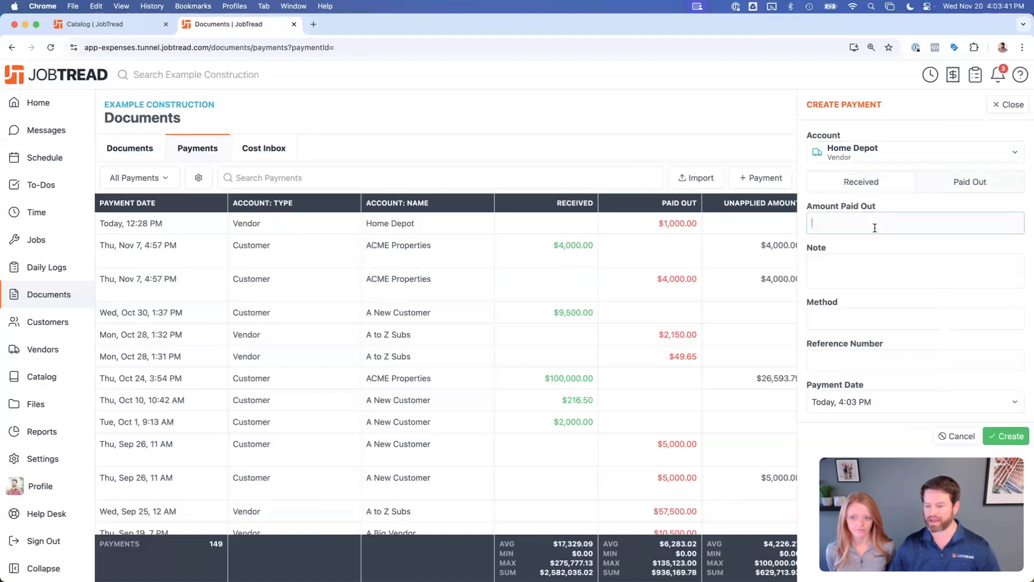
{"action": "type", "text": "10000"}
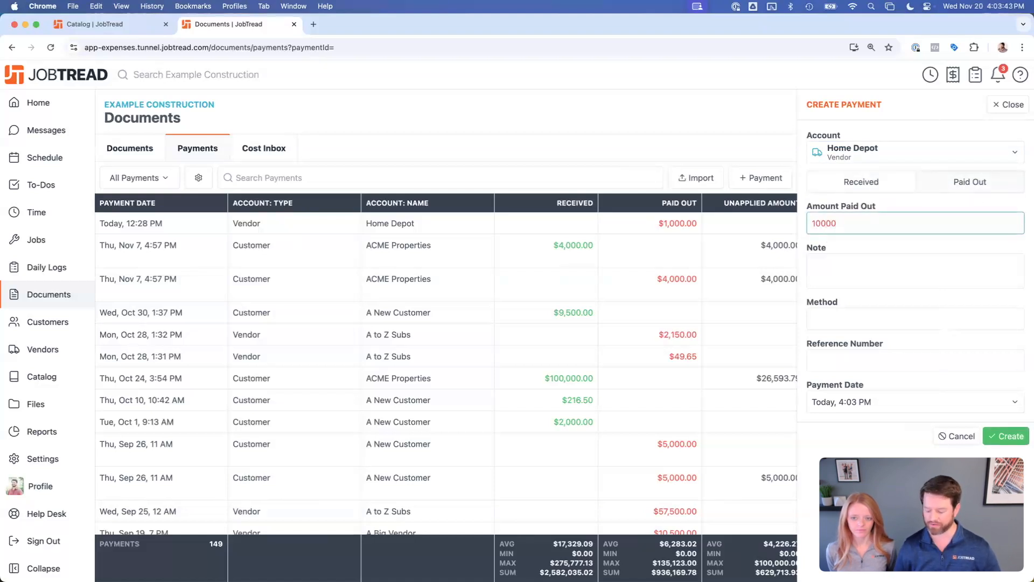
- Set the payment's method to Card and its reference number to 54654, and create the payment
{"action": "left_click", "coordinate": [852, 265]}
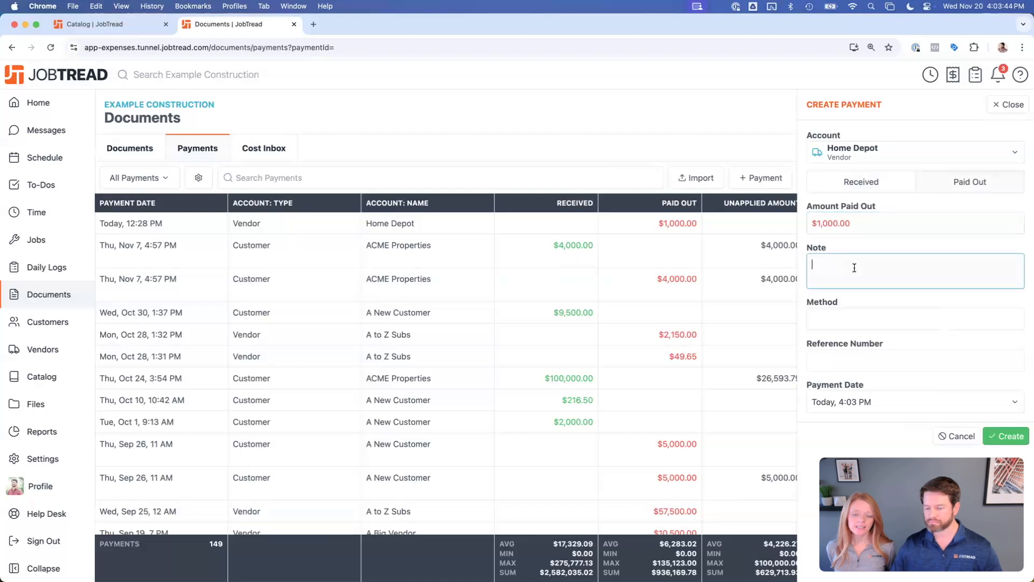
{"action": "left_click", "coordinate": [878, 313]}
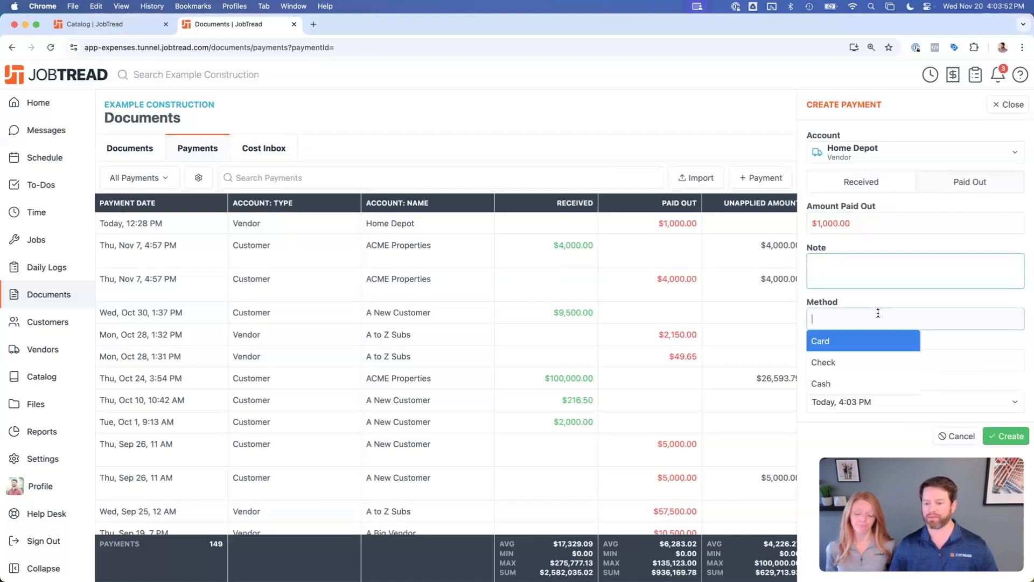
{"action": "left_click", "coordinate": [861, 341]}
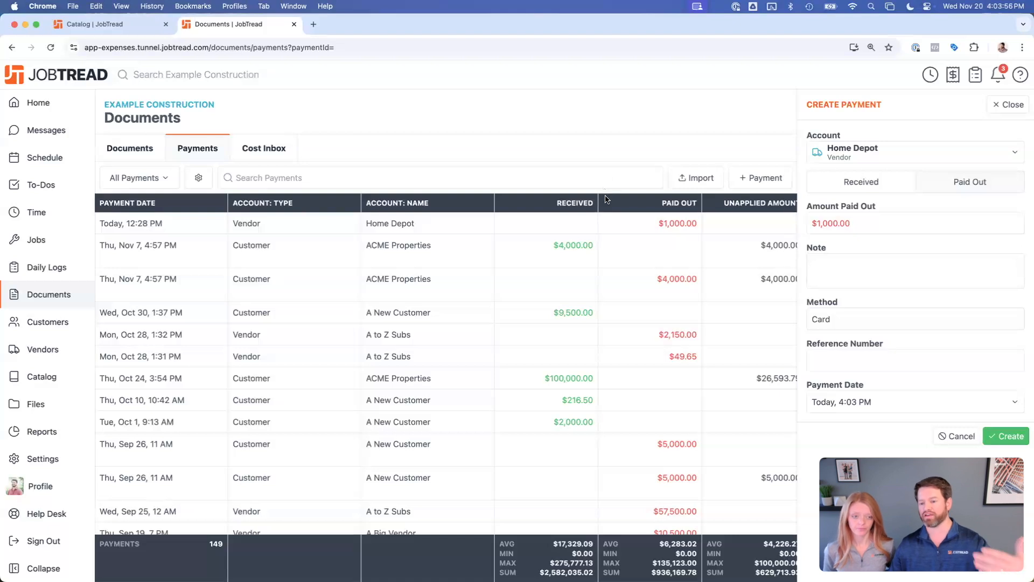
{"action": "left_click", "coordinate": [838, 356]}
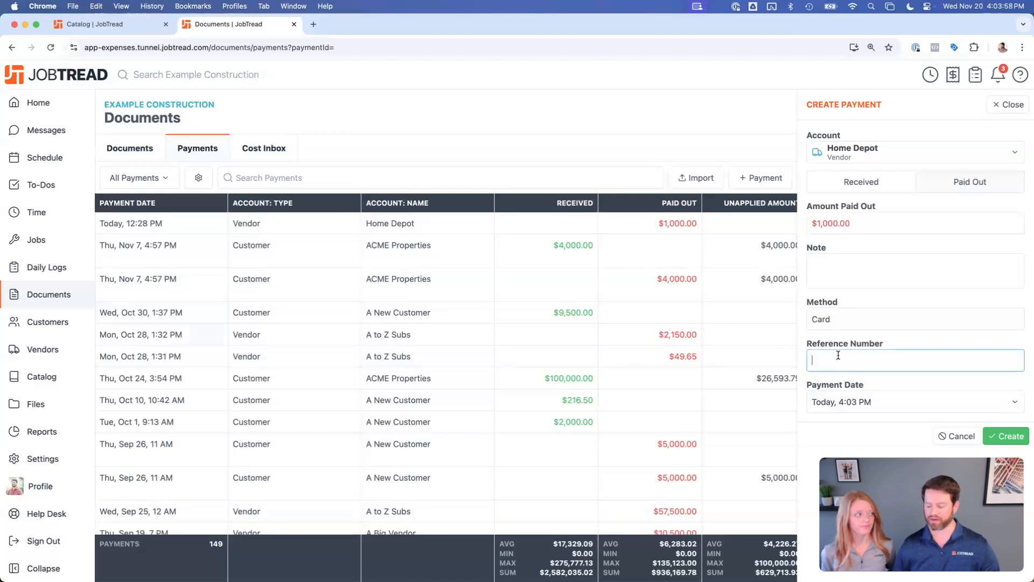
{"action": "type", "text": "54654"}
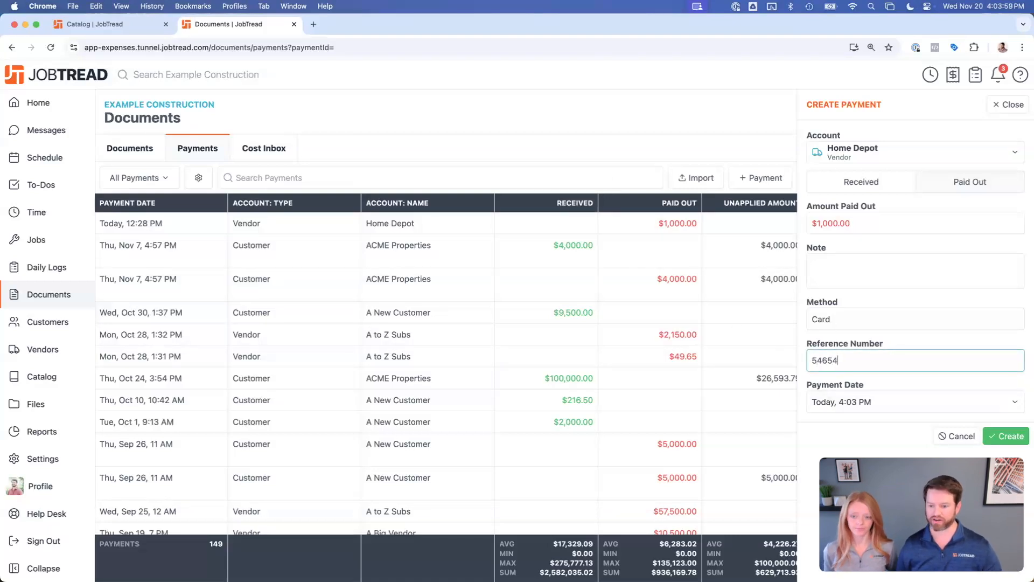
{"action": "left_click", "coordinate": [1000, 428]}
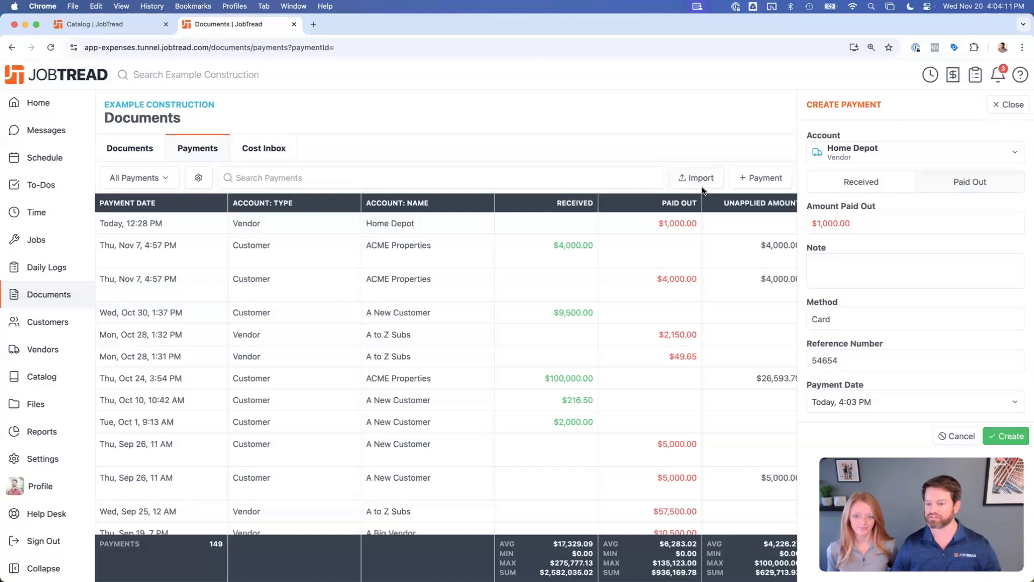
{"action": "left_click", "coordinate": [1005, 436]}
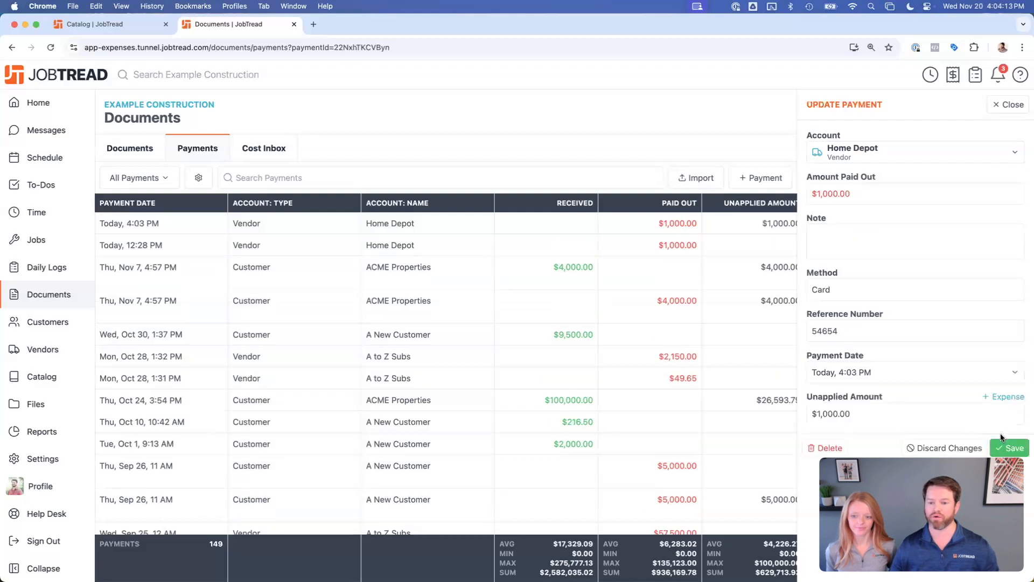
- Review the Home Depot payment's remaining balances and apply $358.89 of it to Vendor Bill 1362-11
{"action": "scroll", "coordinate": [916, 286], "scroll_direction": "down", "scroll_amount": 1}
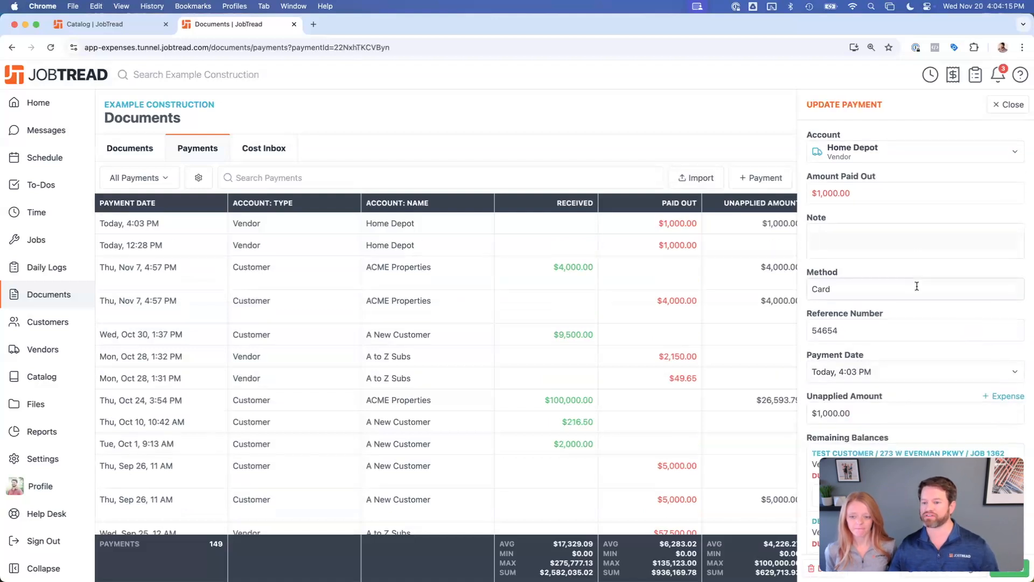
{"action": "scroll", "coordinate": [915, 269], "scroll_direction": "down", "scroll_amount": 3}
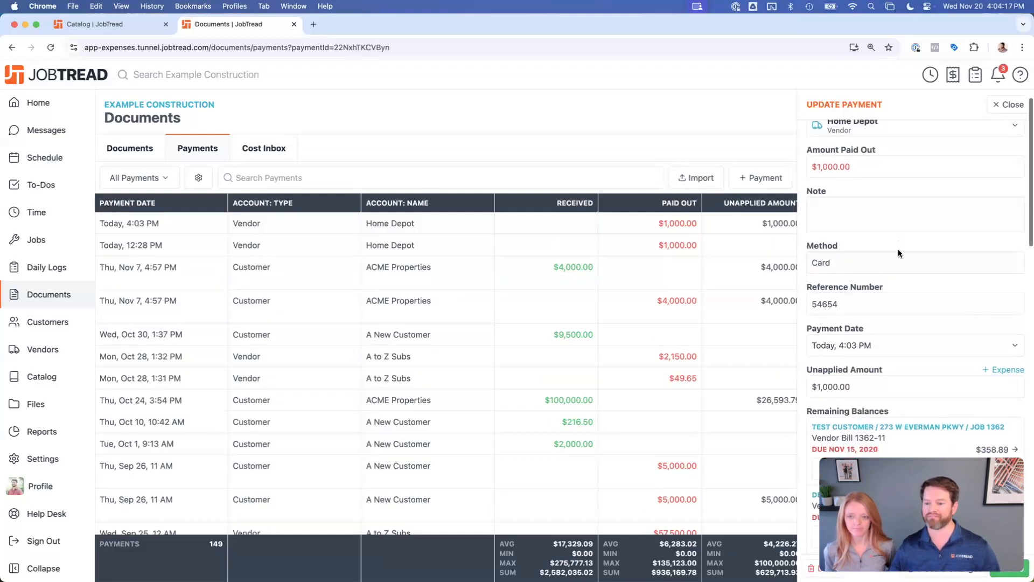
{"action": "scroll", "coordinate": [898, 316], "scroll_direction": "down", "scroll_amount": 1}
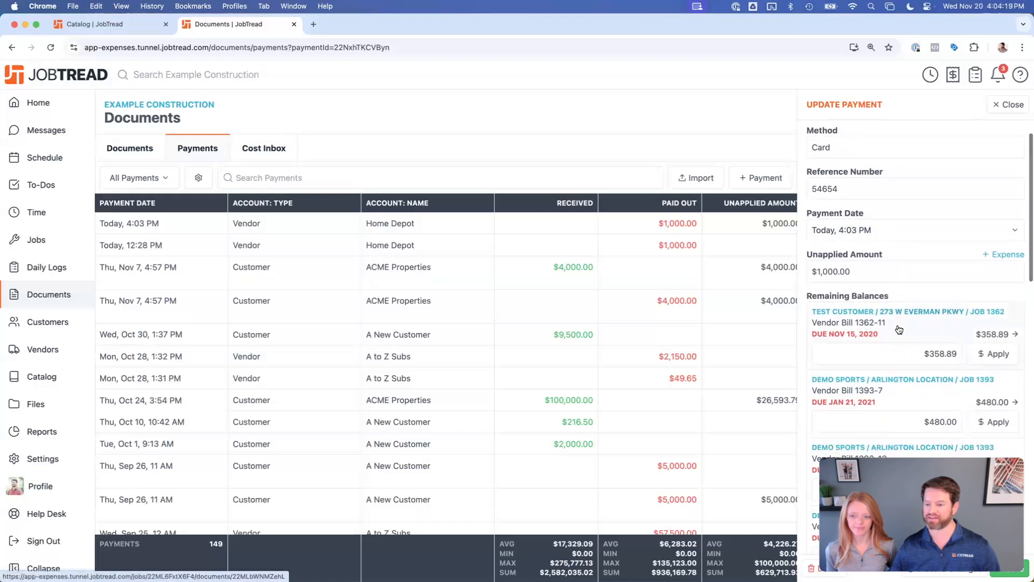
{"action": "scroll", "coordinate": [896, 330], "scroll_direction": "down", "scroll_amount": 2}
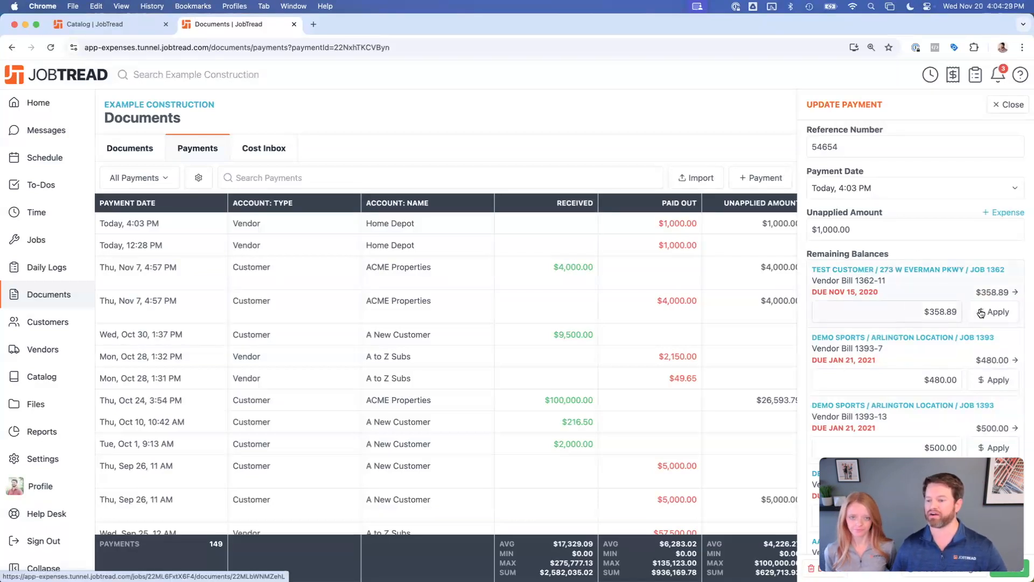
{"action": "scroll", "coordinate": [906, 315], "scroll_direction": "up", "scroll_amount": 2}
{"action": "scroll", "coordinate": [910, 321], "scroll_direction": "up", "scroll_amount": 5}
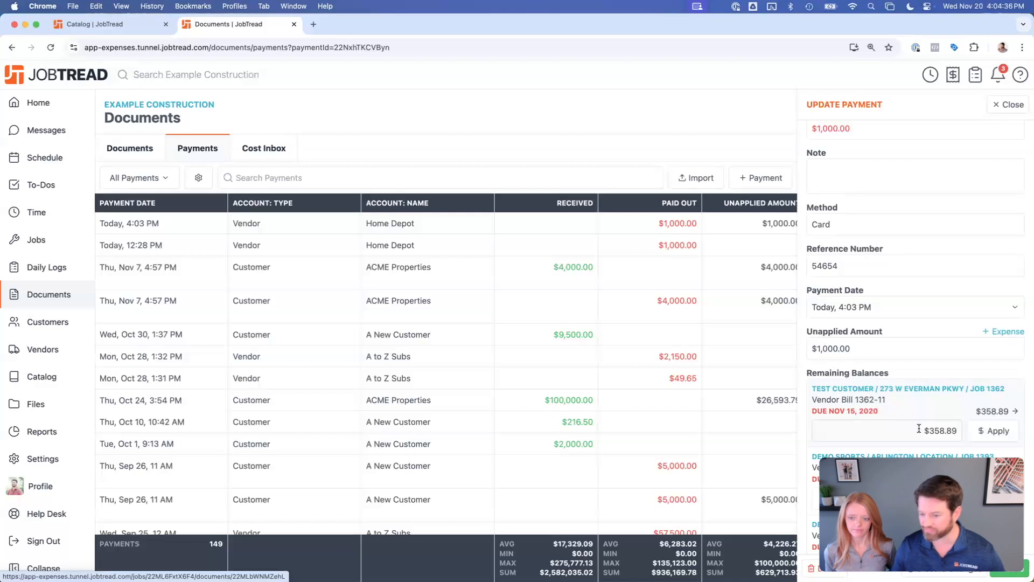
{"action": "scroll", "coordinate": [916, 429], "scroll_direction": "up", "scroll_amount": 3}
{"action": "scroll", "coordinate": [915, 257], "scroll_direction": "down", "scroll_amount": 4}
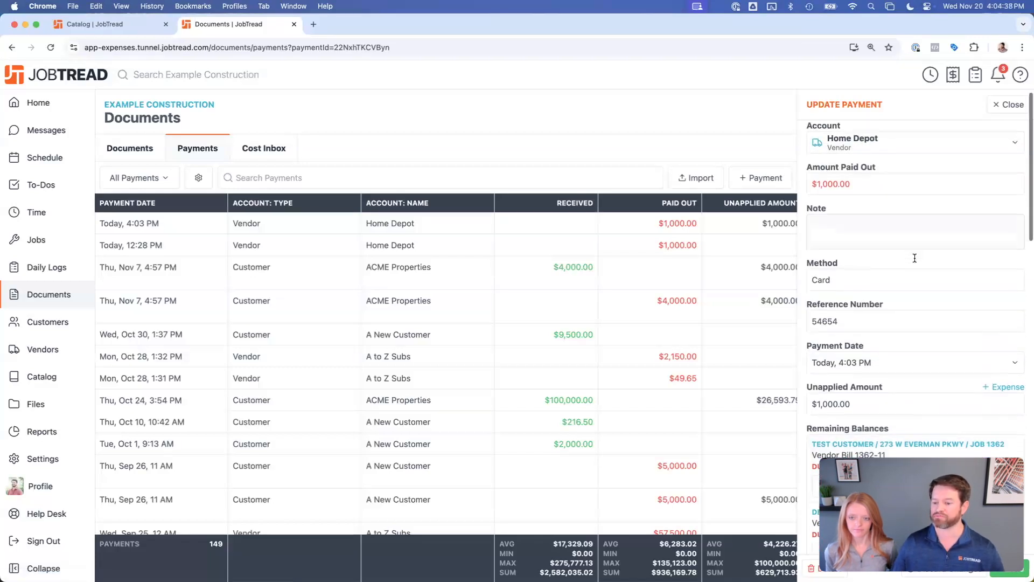
{"action": "left_click", "coordinate": [988, 384]}
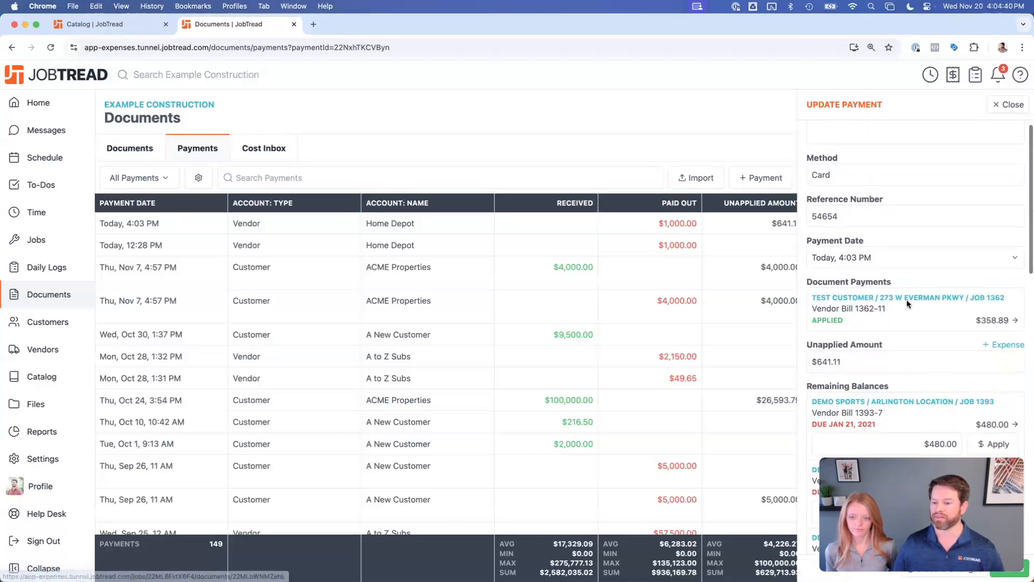
- Apply $480.00 of the payment's unapplied amount to Vendor Bill 1393-7
{"action": "left_click", "coordinate": [862, 360]}
{"action": "scroll", "coordinate": [872, 358], "scroll_direction": "down", "scroll_amount": 2}
{"action": "scroll", "coordinate": [915, 372], "scroll_direction": "down", "scroll_amount": 1}
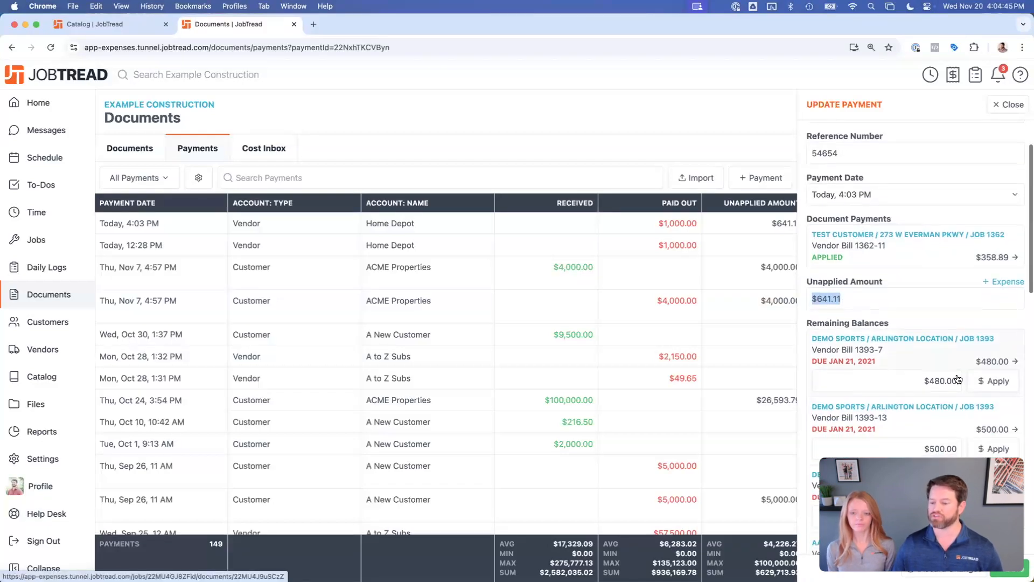
{"action": "left_click", "coordinate": [991, 386]}
- Start an expense for the payment's leftover unapplied amount and assign it to Job 2024-04
{"action": "scroll", "coordinate": [948, 398], "scroll_direction": "up", "scroll_amount": 1}
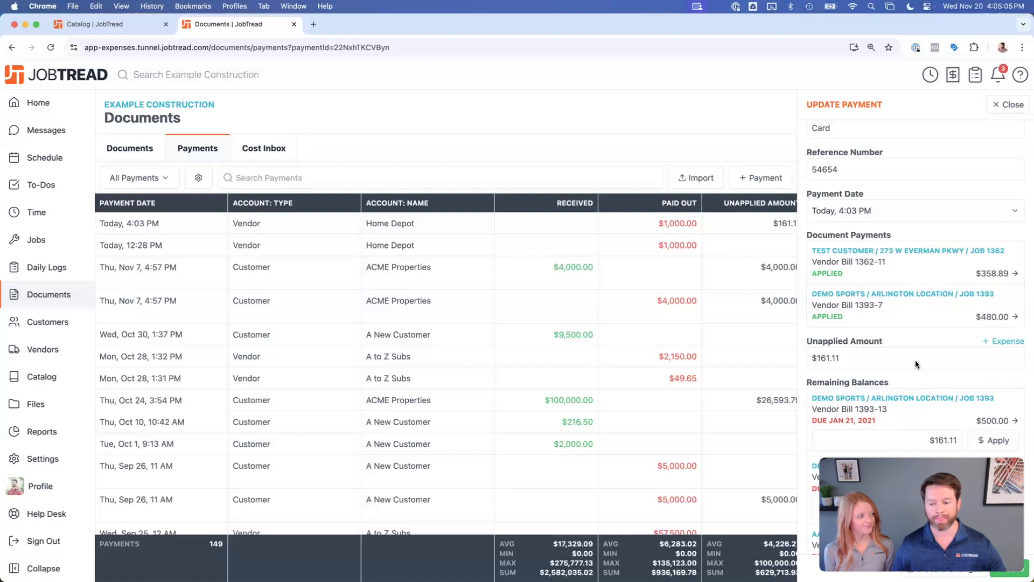
{"action": "scroll", "coordinate": [916, 280], "scroll_direction": "up", "scroll_amount": 1}
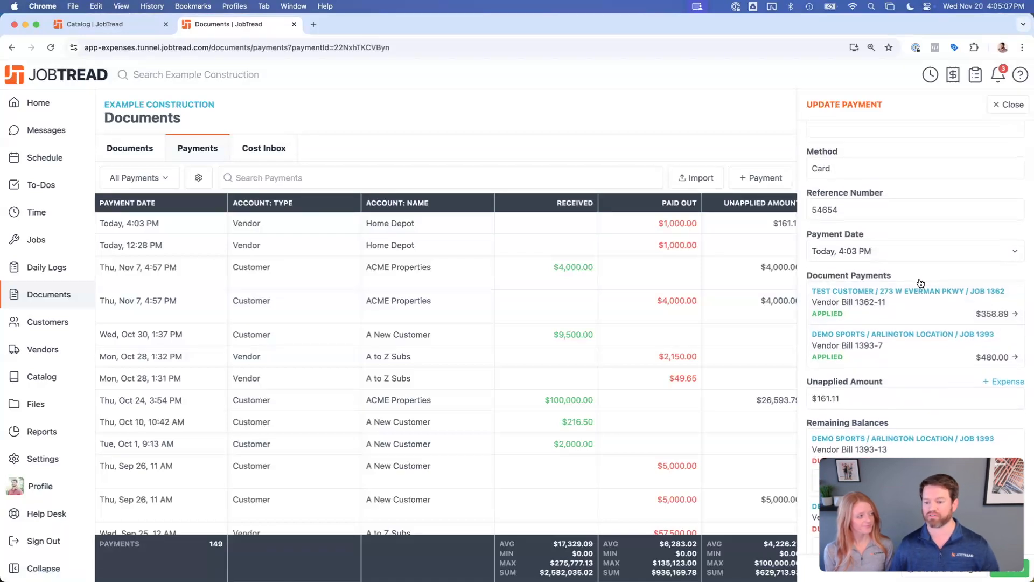
{"action": "scroll", "coordinate": [947, 383], "scroll_direction": "up", "scroll_amount": 1}
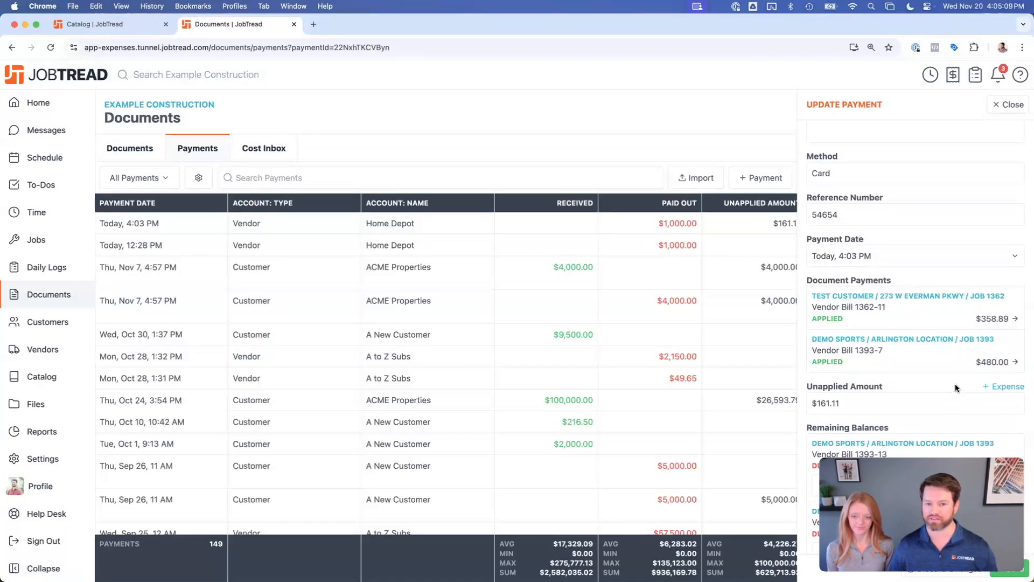
{"action": "left_click", "coordinate": [1005, 388]}
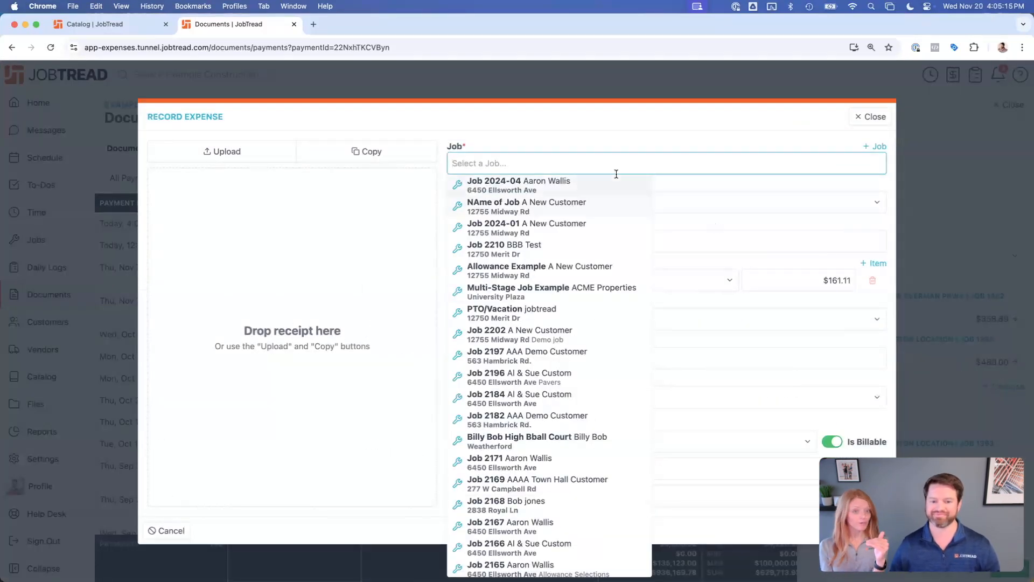
{"action": "left_click", "coordinate": [565, 188]}
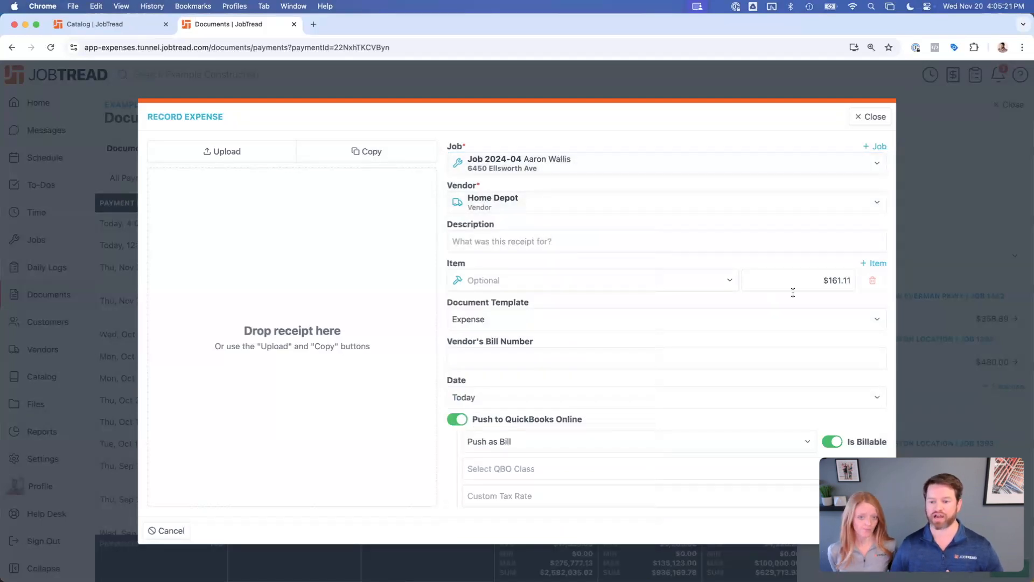
{"action": "left_click", "coordinate": [833, 281]}
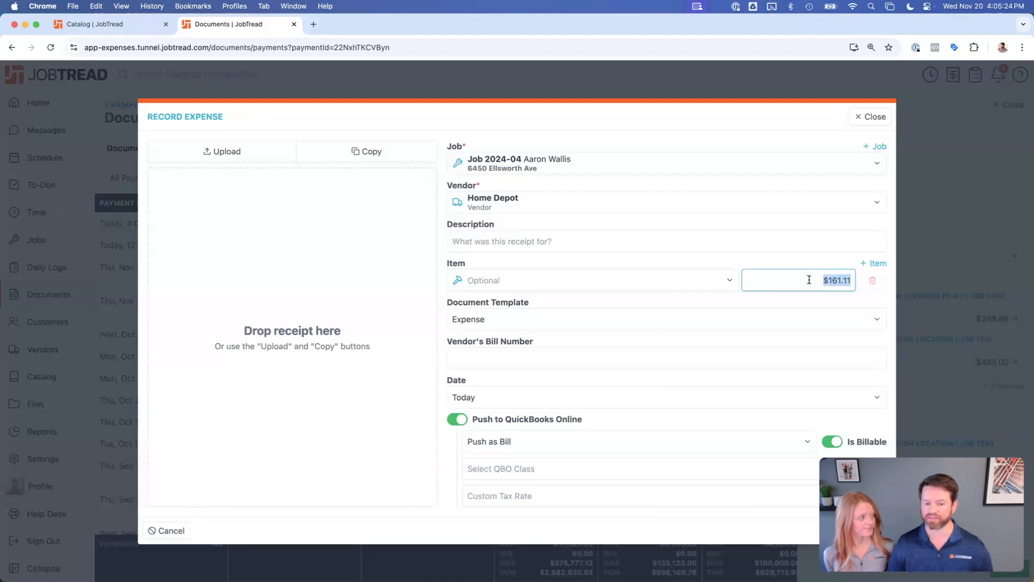
- Enter vendor's bill number 5646546, keep Push as Bill, make the expense non-billable, save it, and close the payment
{"action": "left_click", "coordinate": [645, 366]}
{"action": "type", "text": "5646546"}
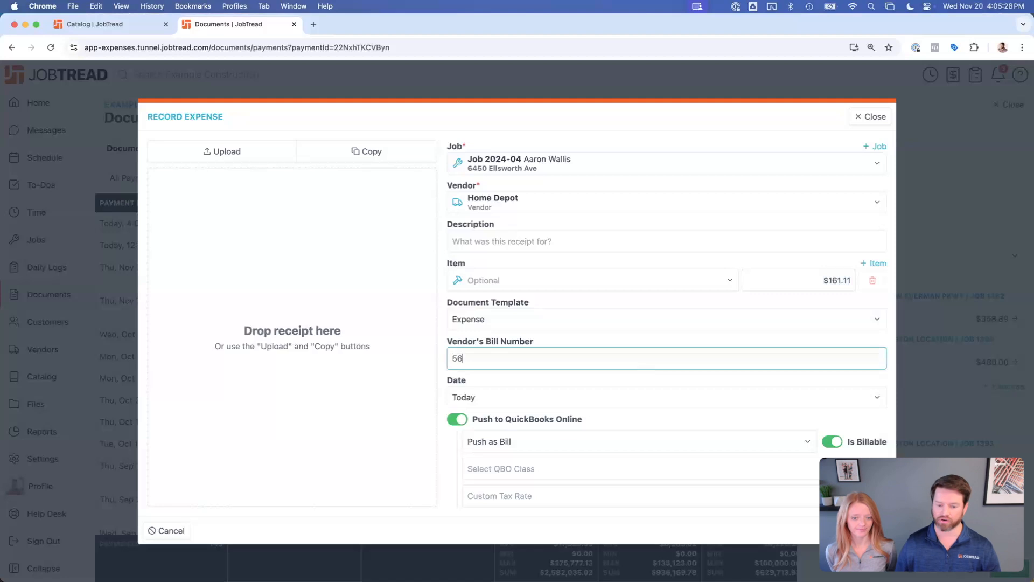
{"action": "left_click", "coordinate": [608, 440]}
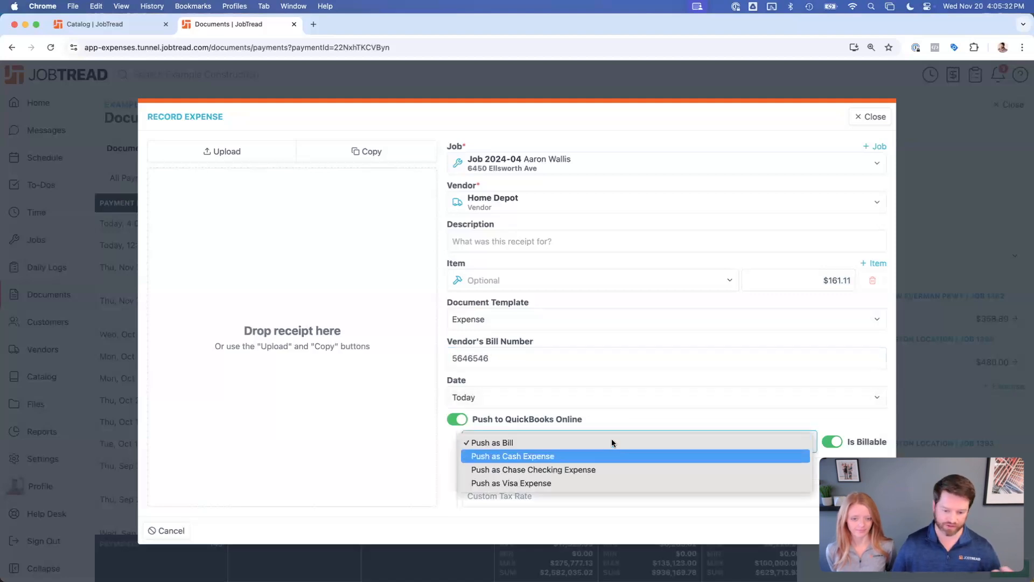
{"action": "left_click", "coordinate": [614, 418]}
{"action": "left_click", "coordinate": [833, 442]}
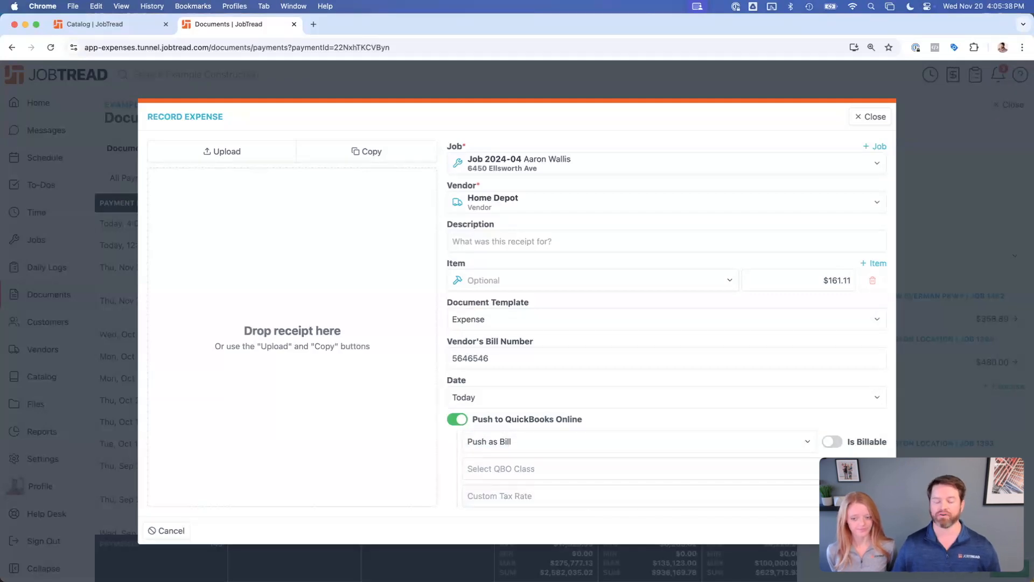
{"action": "left_click", "coordinate": [867, 530]}
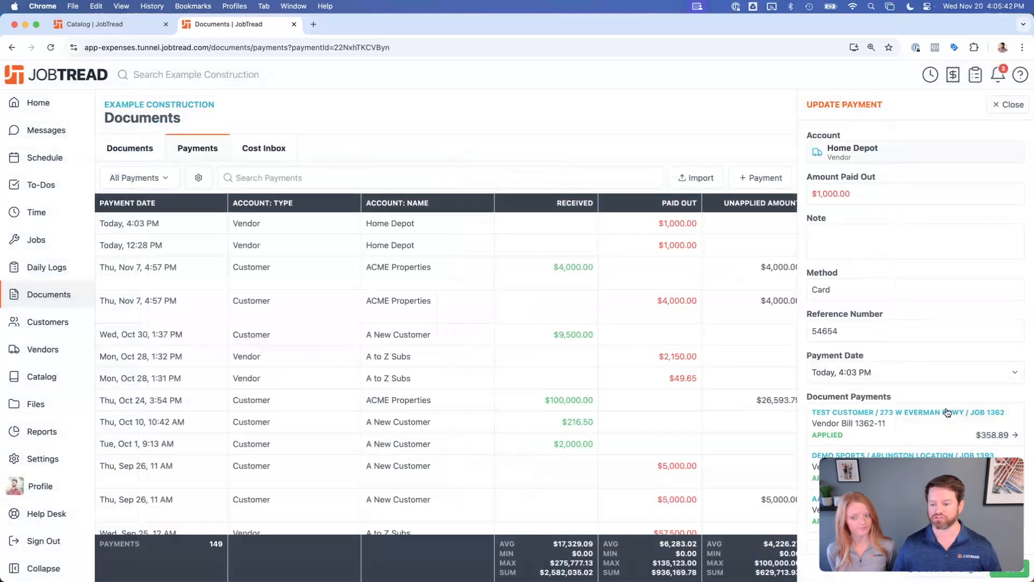
{"action": "left_click", "coordinate": [1011, 105]}
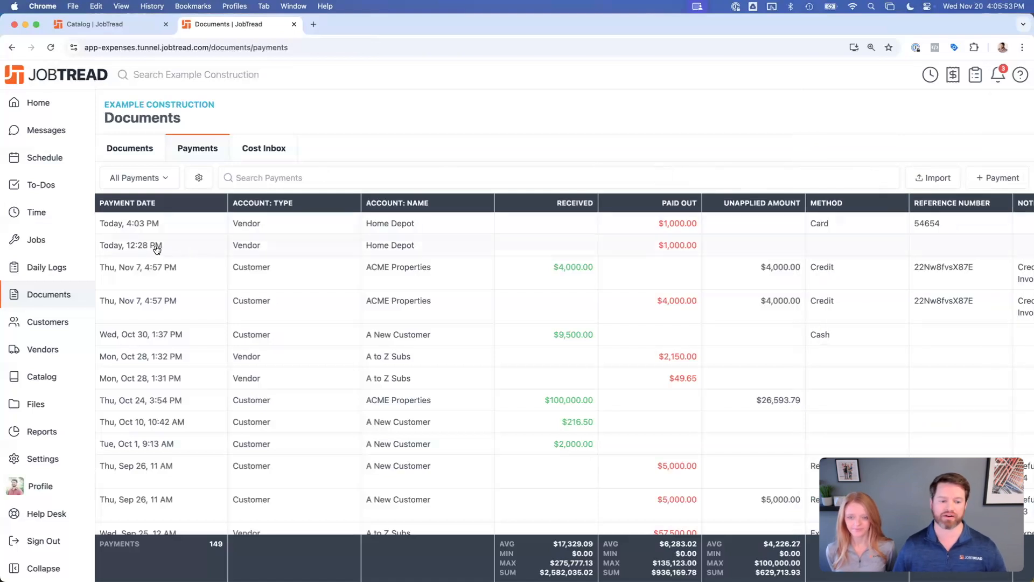
- Inspect today's 12:28 PM Home Depot payment and the Oct 28, 1:31 PM A to Z Subs payment, closing each without changes
{"action": "mouse_move", "coordinate": [156, 248]}
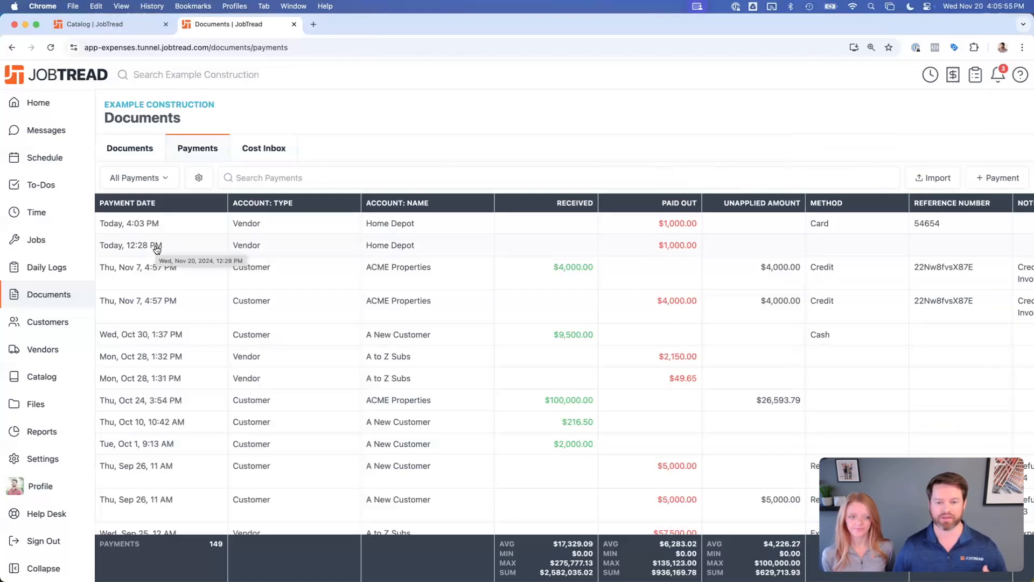
{"action": "left_click", "coordinate": [156, 248]}
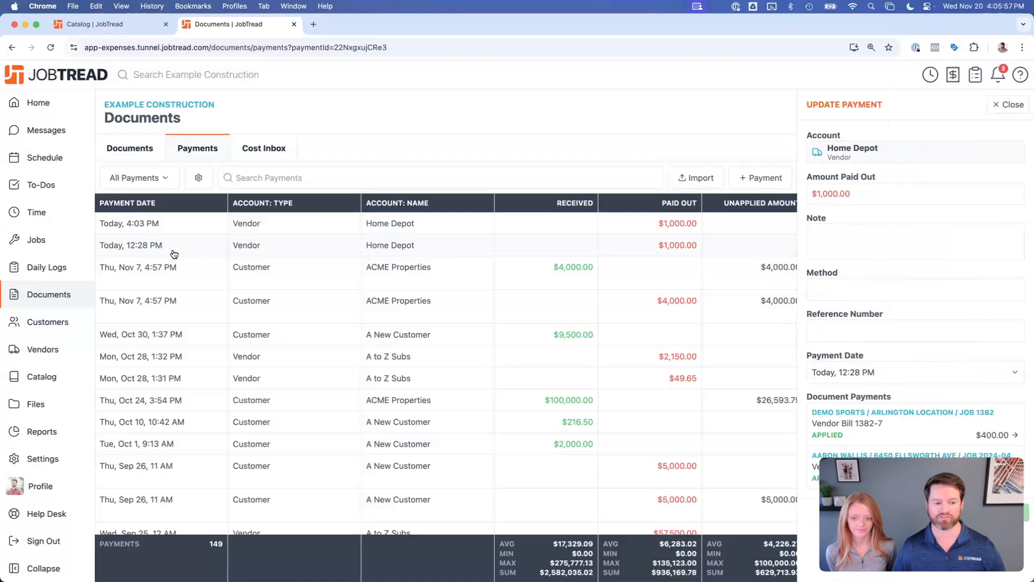
{"action": "key", "text": "Escape"}
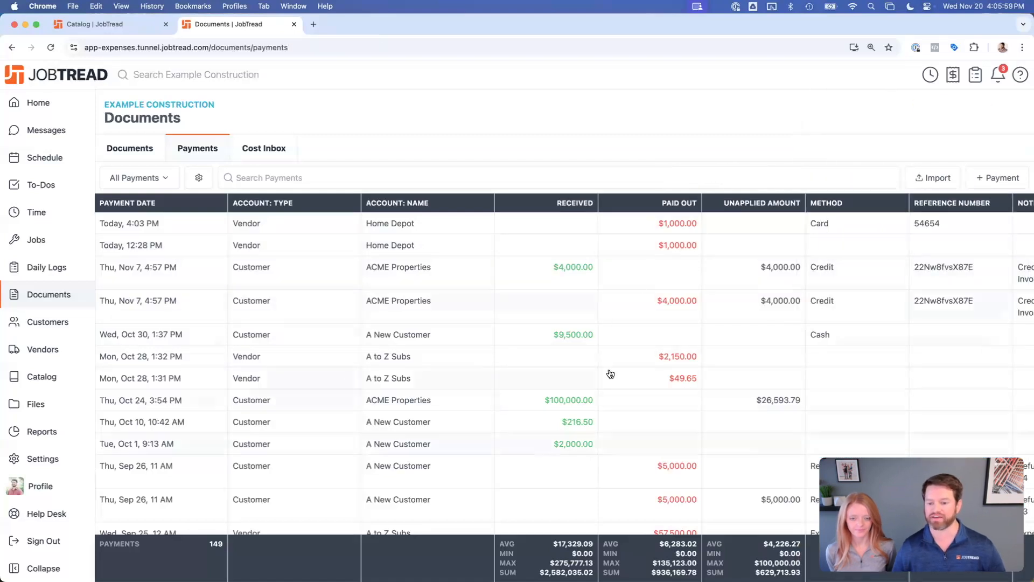
{"action": "left_click", "coordinate": [178, 379]}
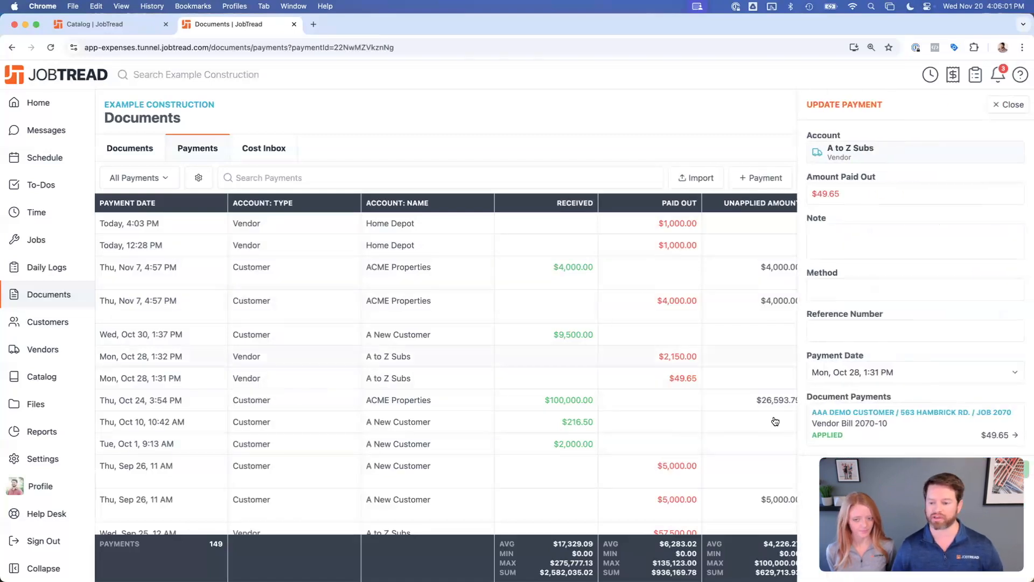
{"action": "key", "text": "Escape"}
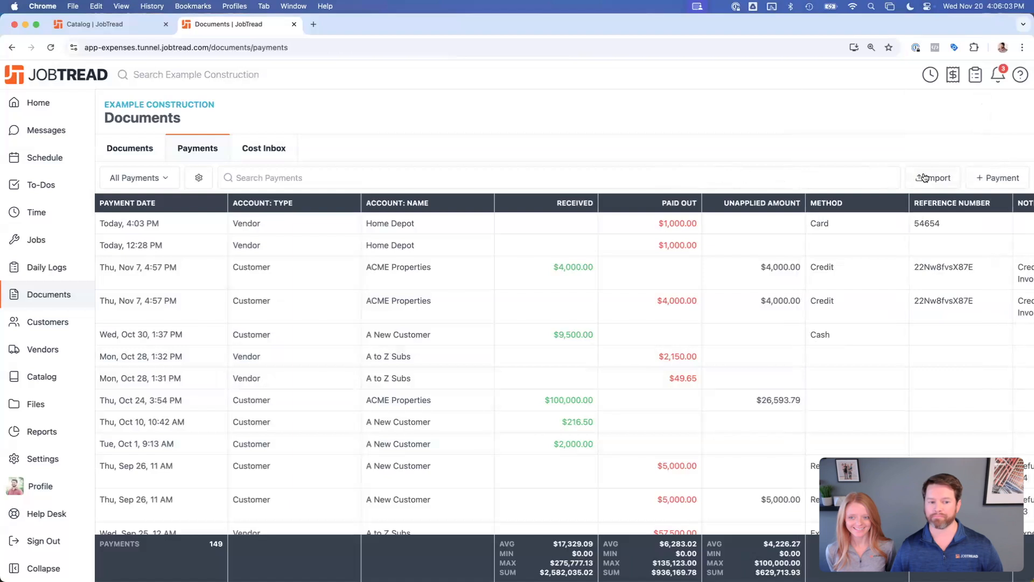
- Show the Unapplied Payments view and delete the Nov 7 ACME Properties payment with $4,000.00 paid out
{"action": "left_click", "coordinate": [133, 177]}
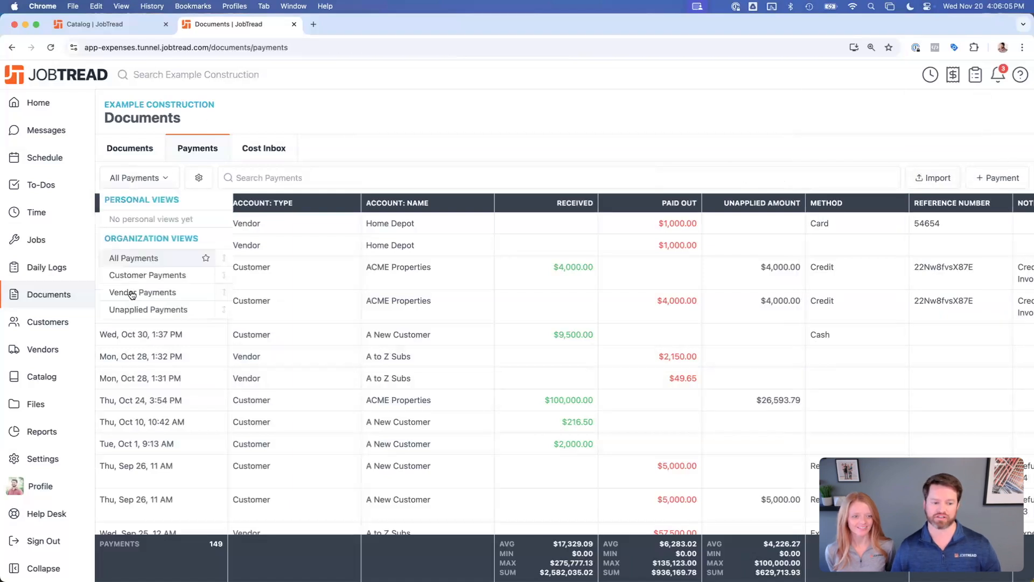
{"action": "left_click", "coordinate": [144, 311]}
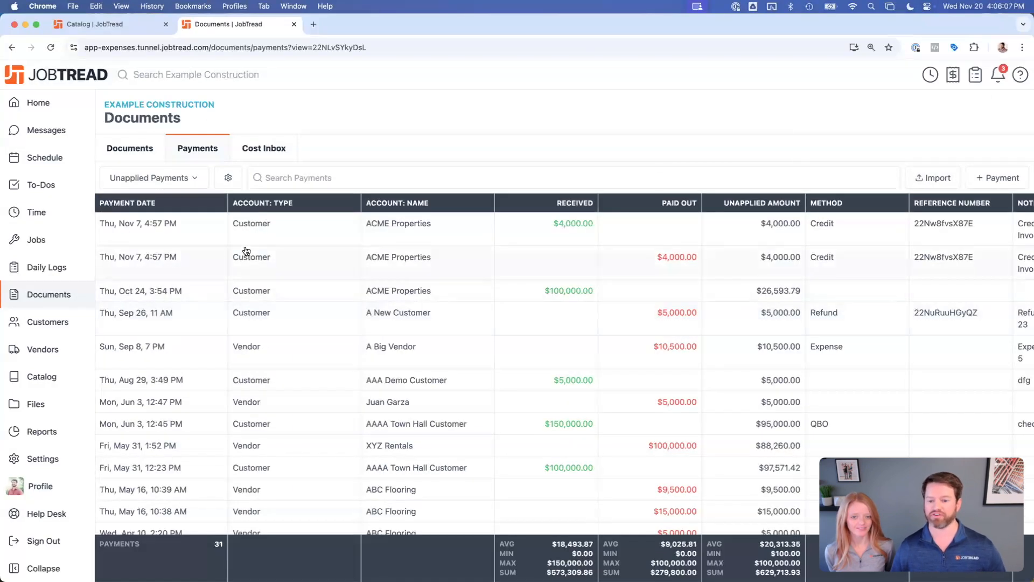
{"action": "left_click", "coordinate": [181, 259]}
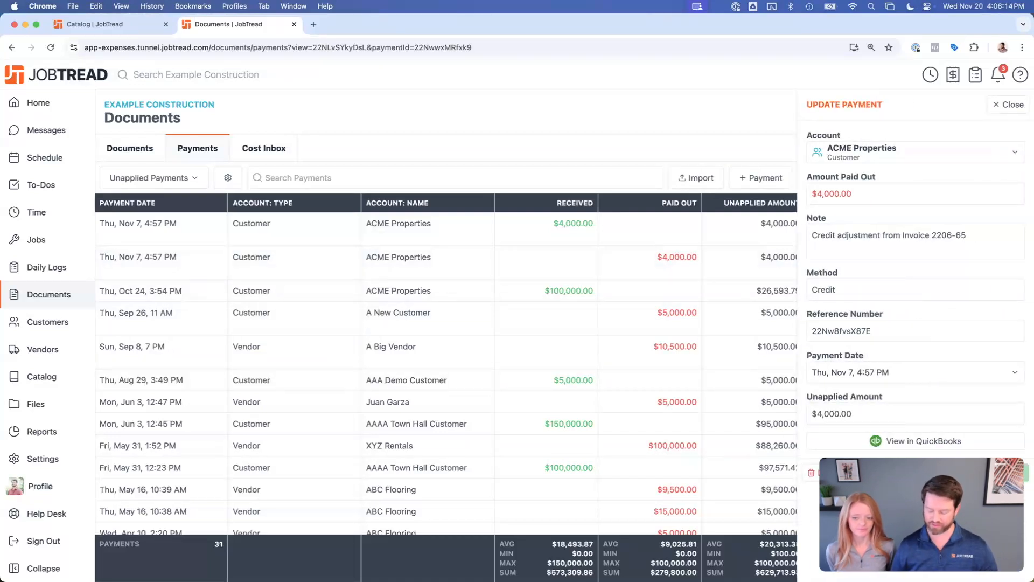
{"action": "left_click", "coordinate": [811, 473]}
{"action": "key", "text": "Return"}
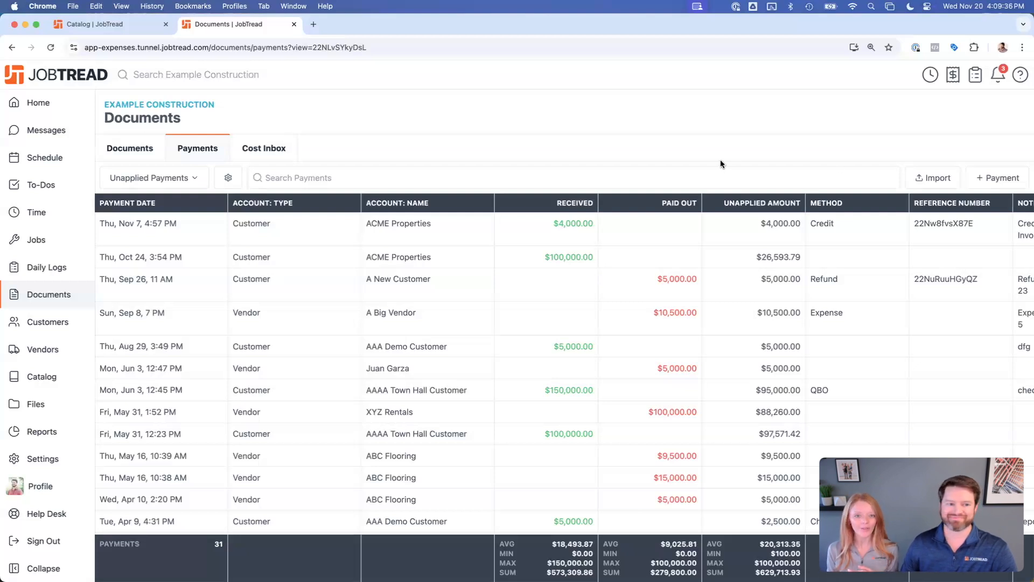
{"action": "key", "text": "ctrl+Right"}
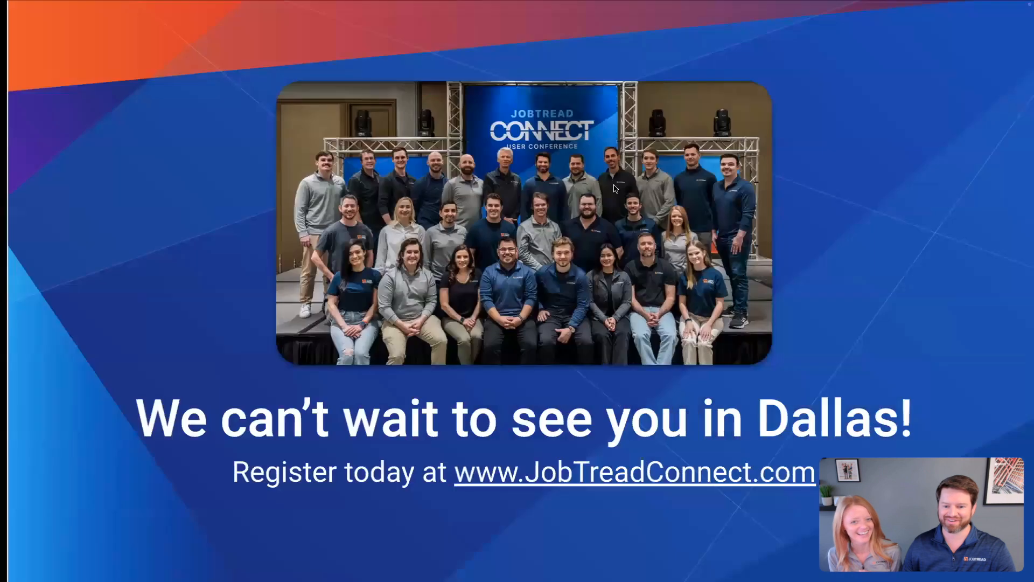
{"action": "key", "text": "Right"}
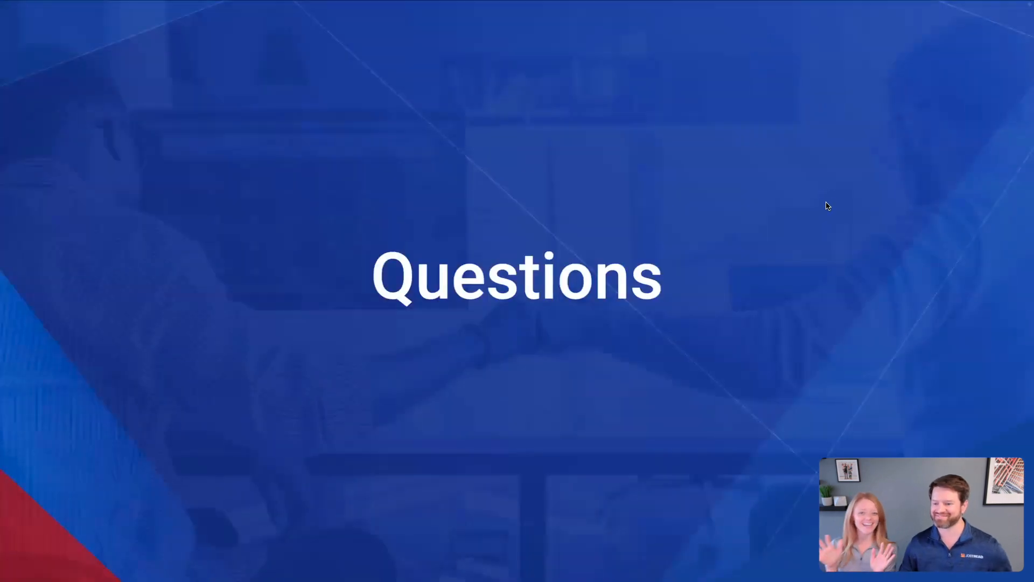